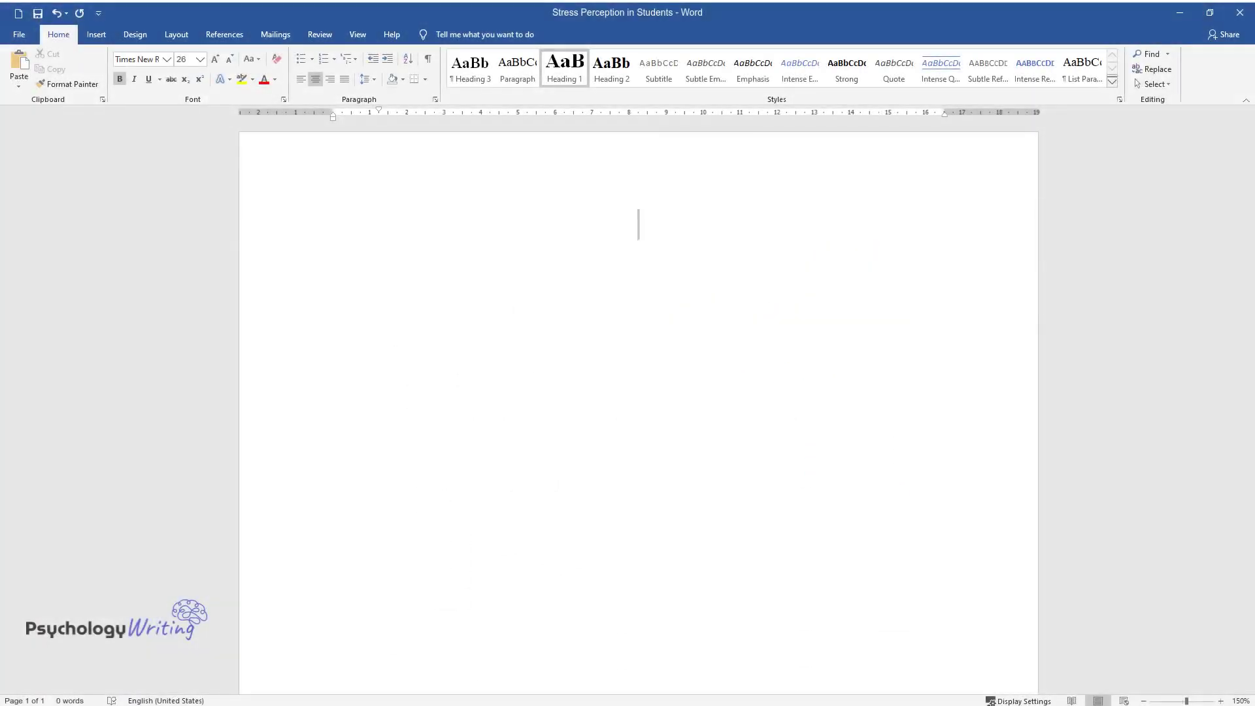
Type the title 'Stress Perception in Students' on the first line
type("Stress Perc")
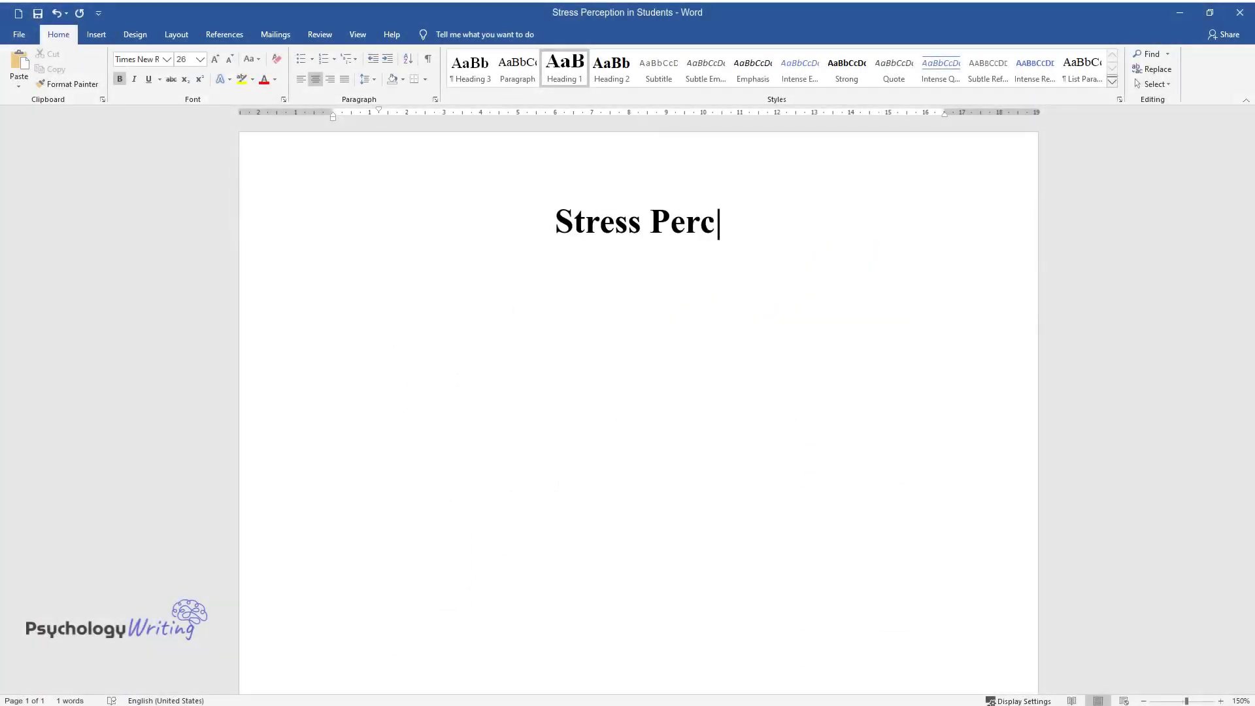
type("eption in Students")
Write the first body paragraph on college stressors, ending with 'violence, harassment, and bullying.'
key("Return")
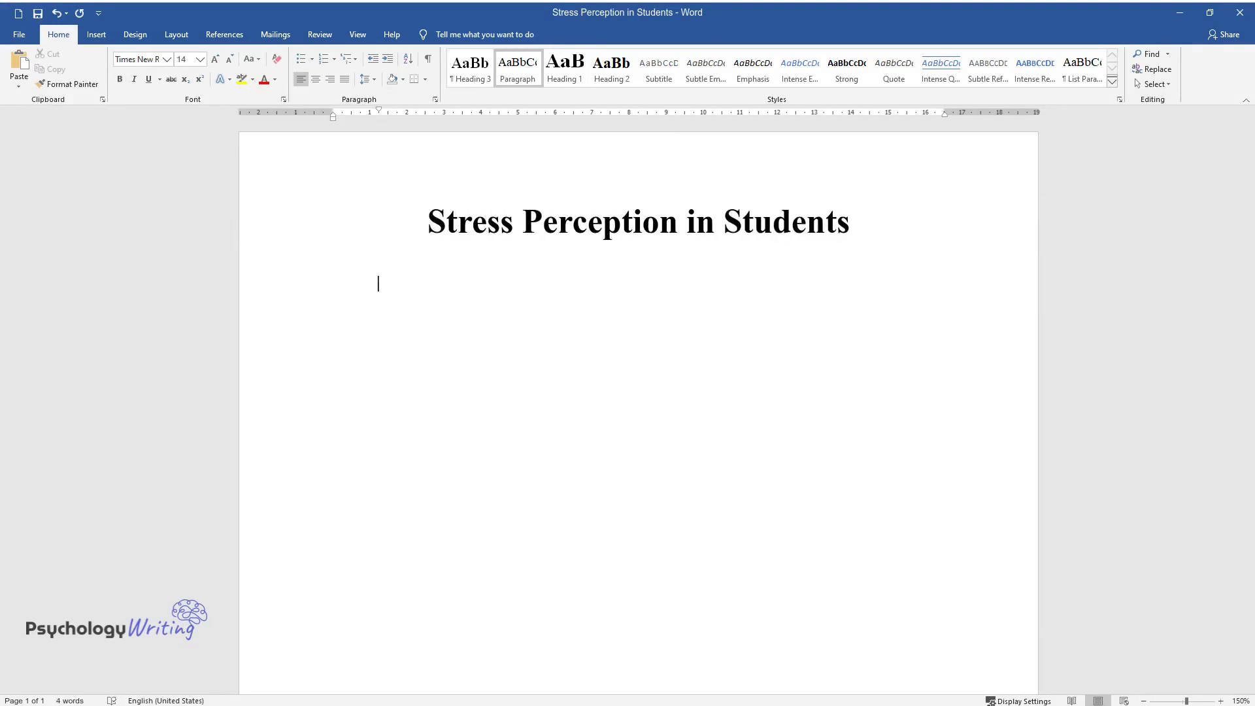
type("In college life, stud")
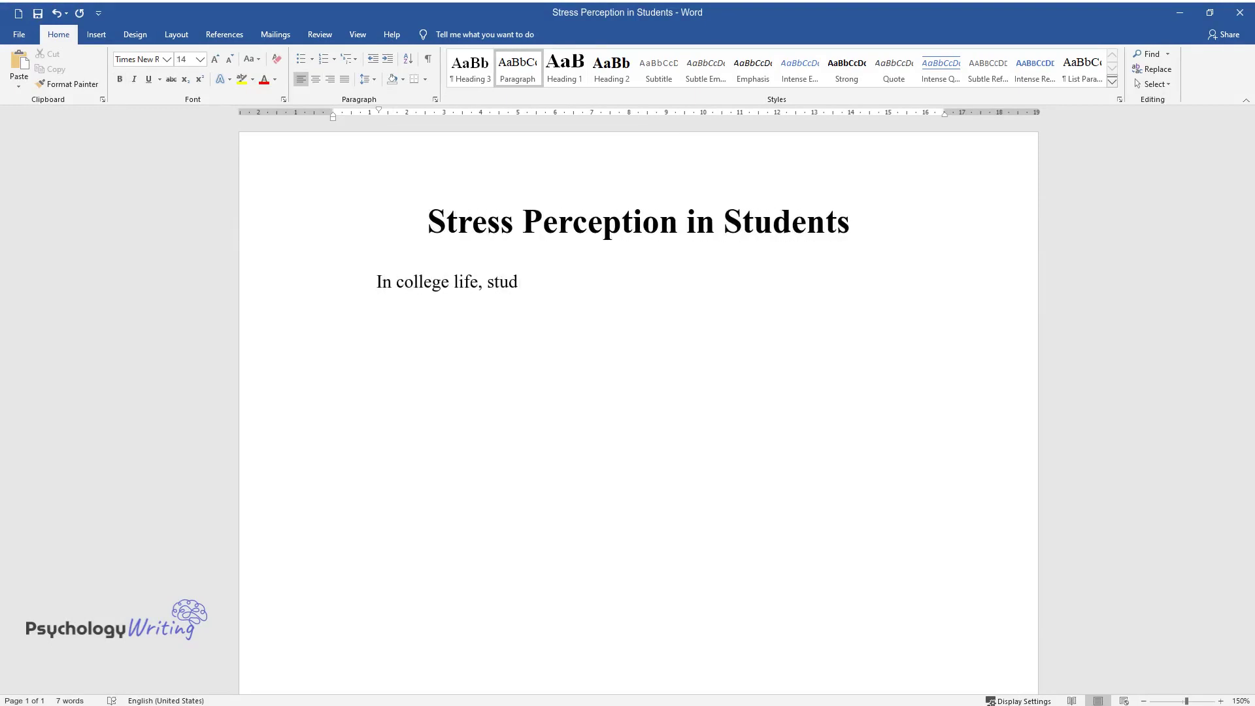
type("ents face various stressors, incl")
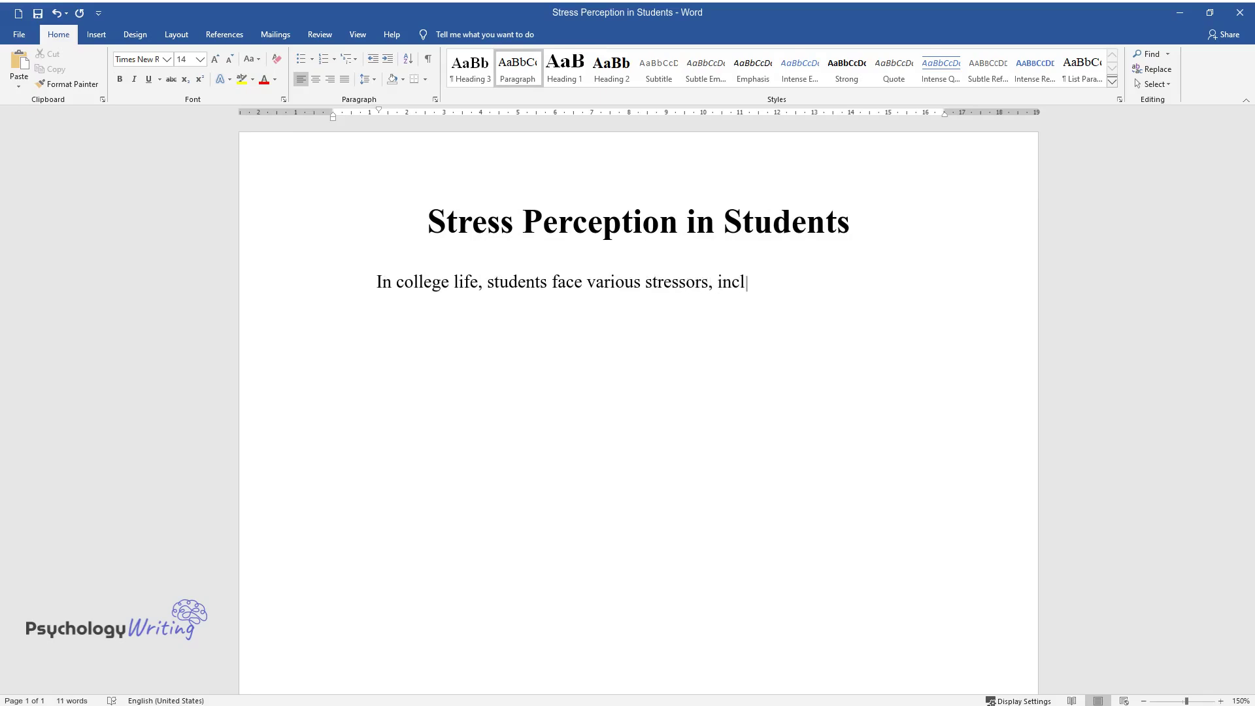
type("uding changes in social activiti")
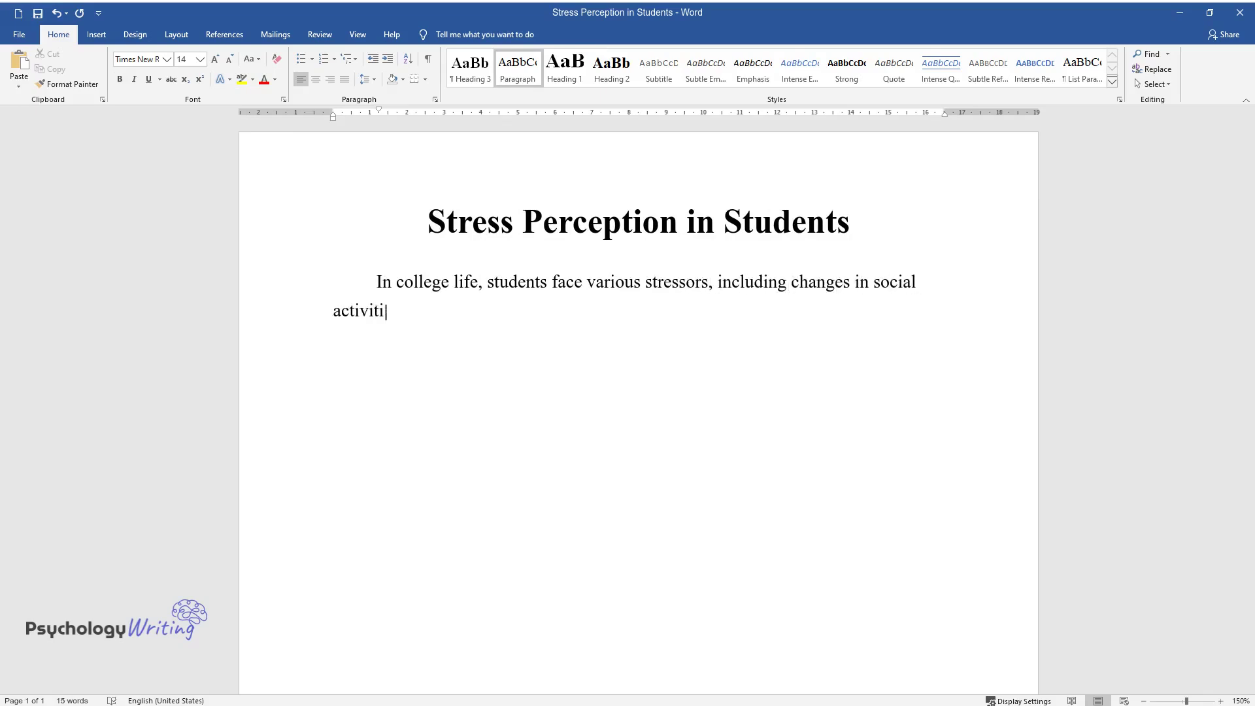
type("es, sleep patterns, conflicts wit")
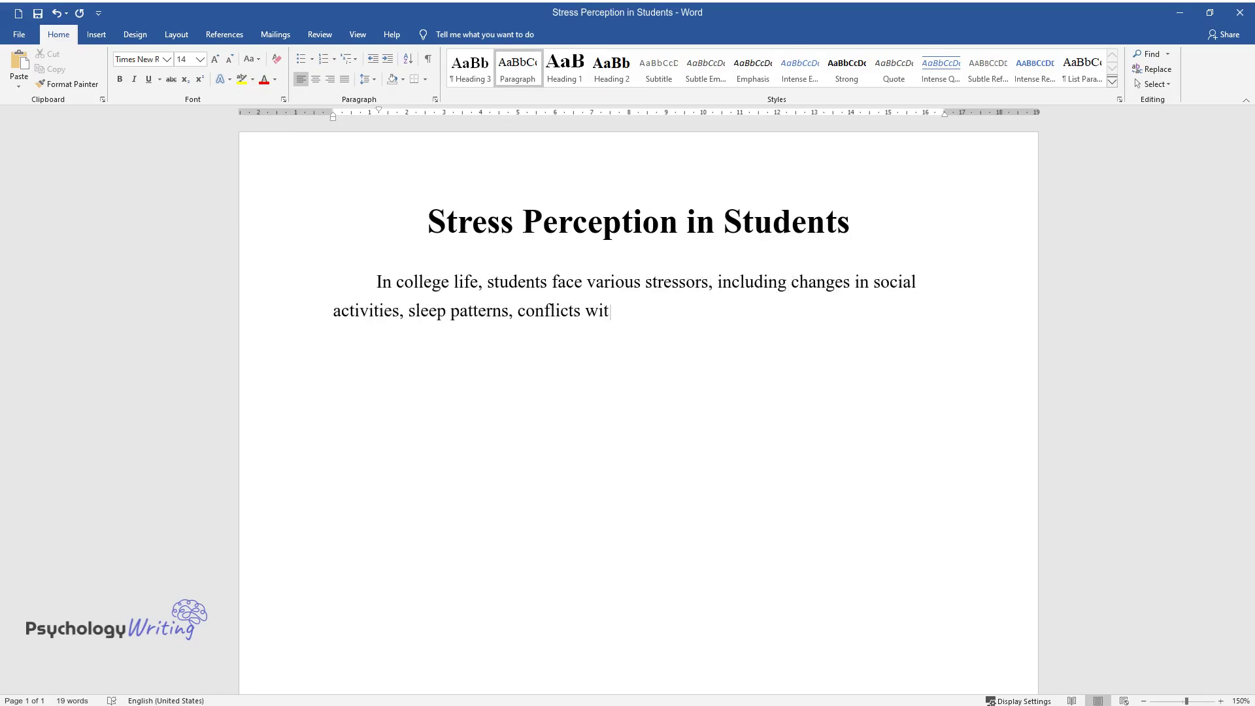
type("h peers, and financial difficulti")
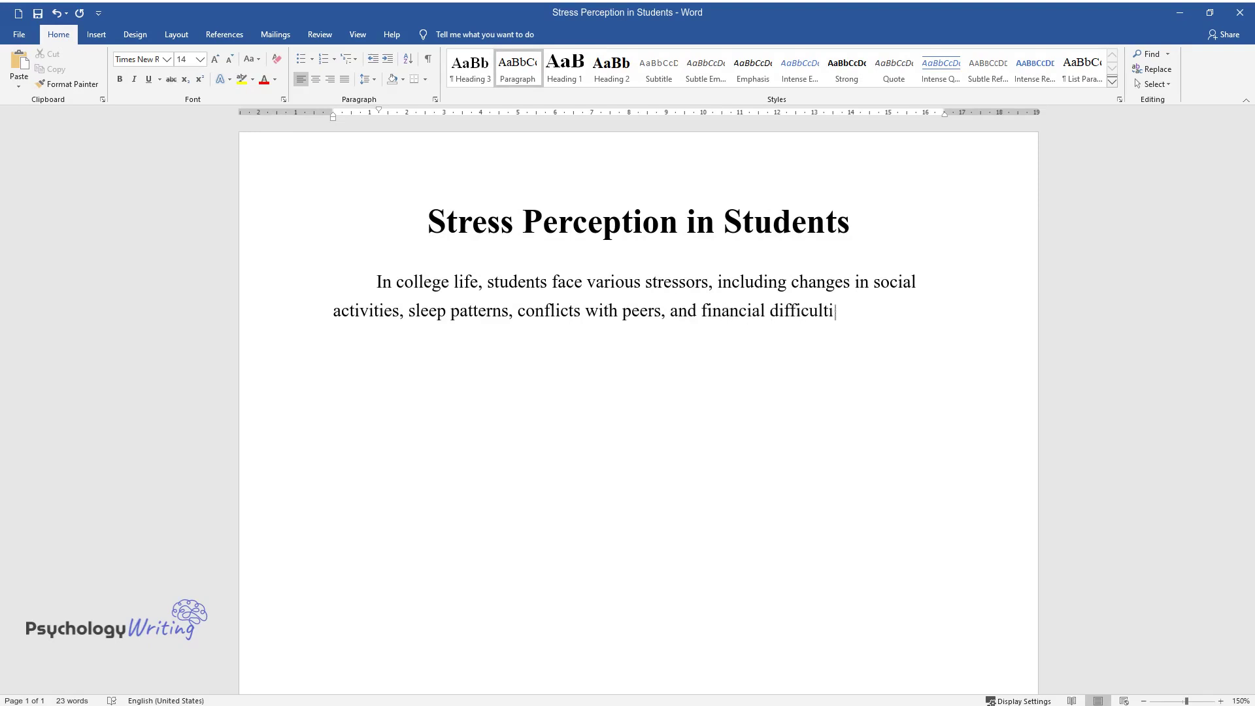
type("es. The thoughts")
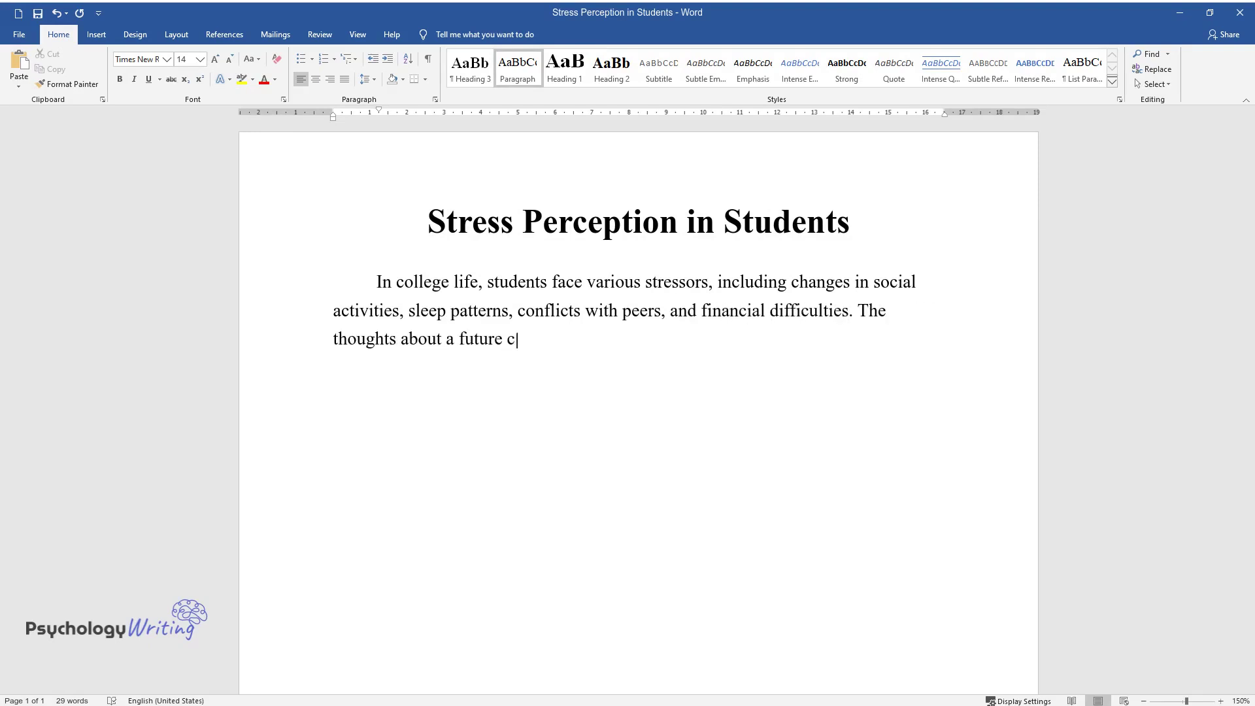
type(" about a future career and a lack of resources ca")
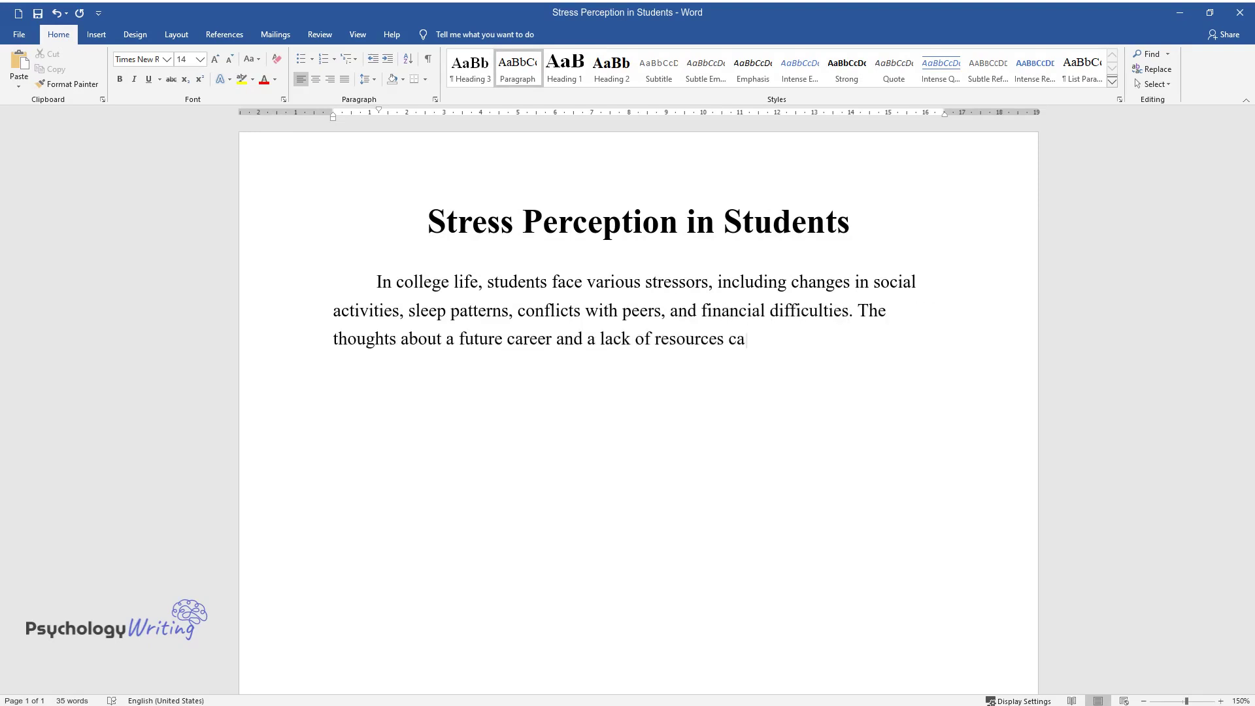
type("n be stressful, l")
type("eading to psychological and physical comp")
type("lication")
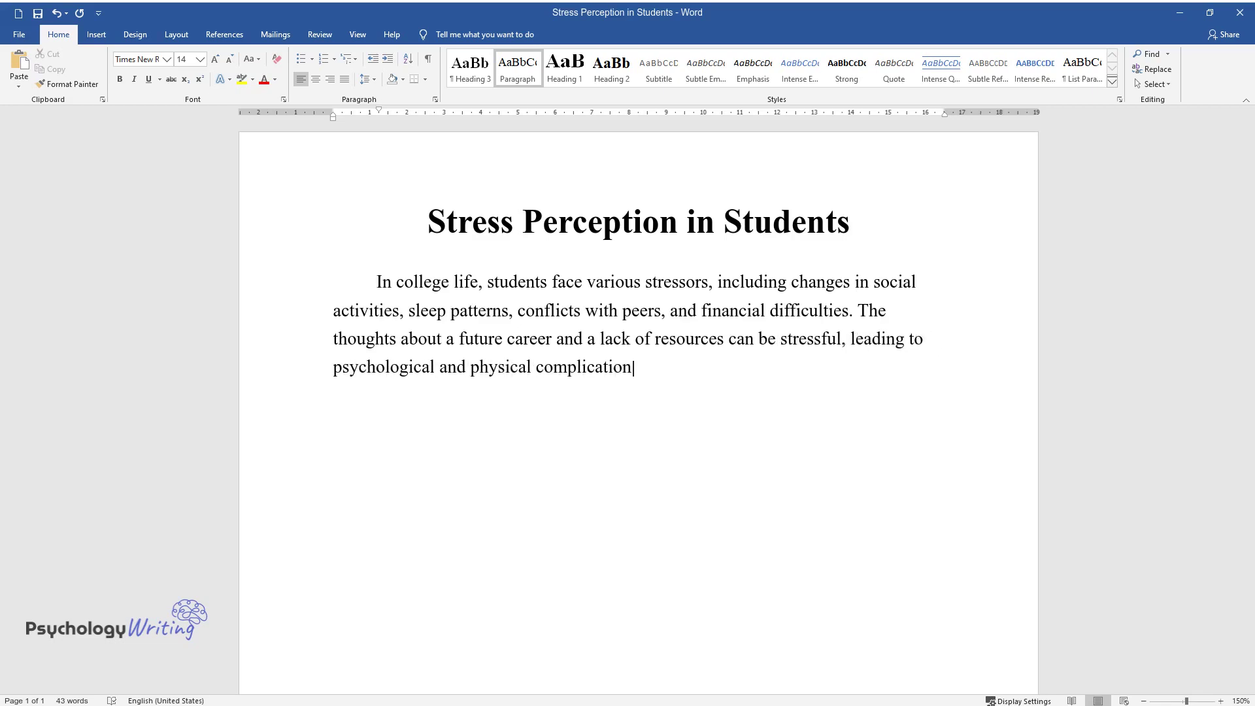
type("s. Namely, the development of str")
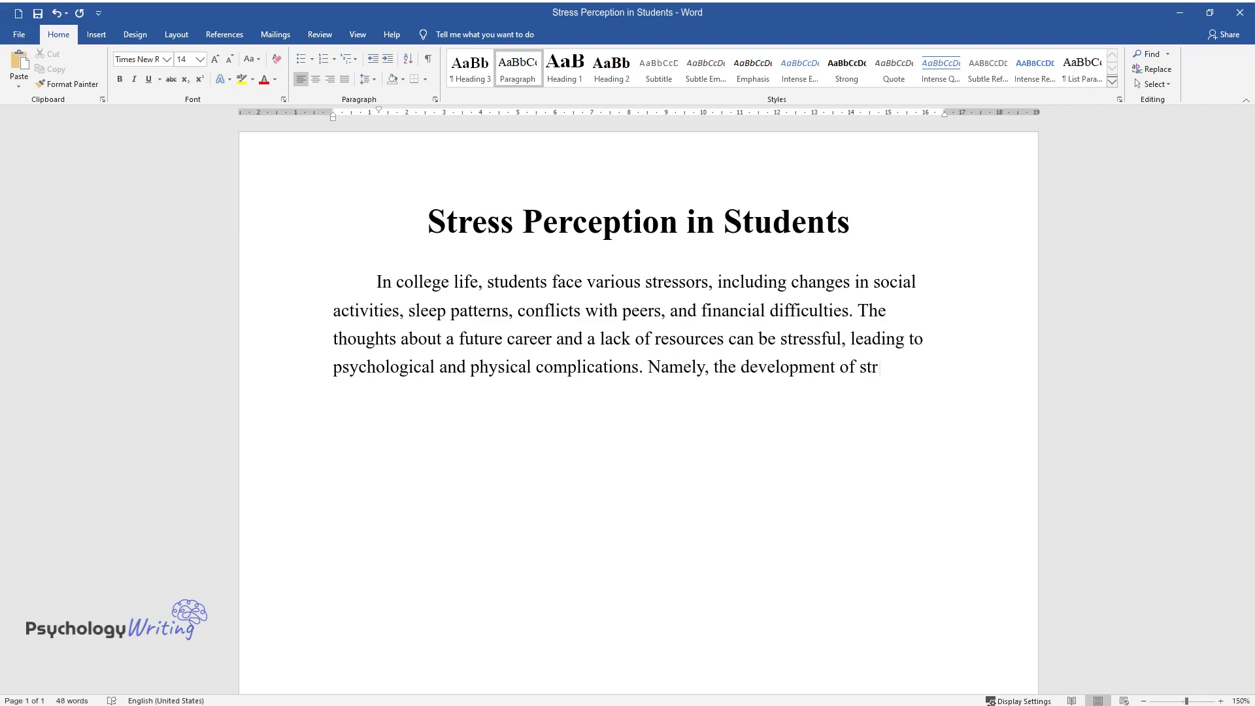
type("ess-related health problems is cl")
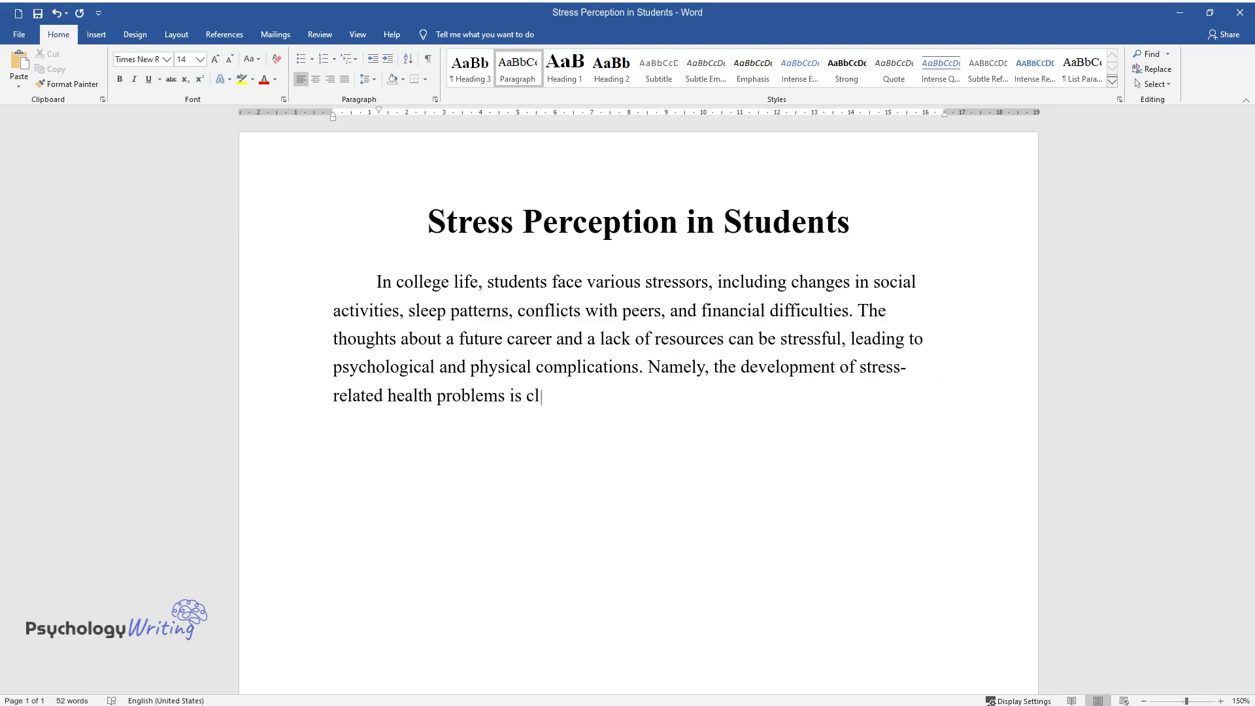
type("osely associated with stress per")
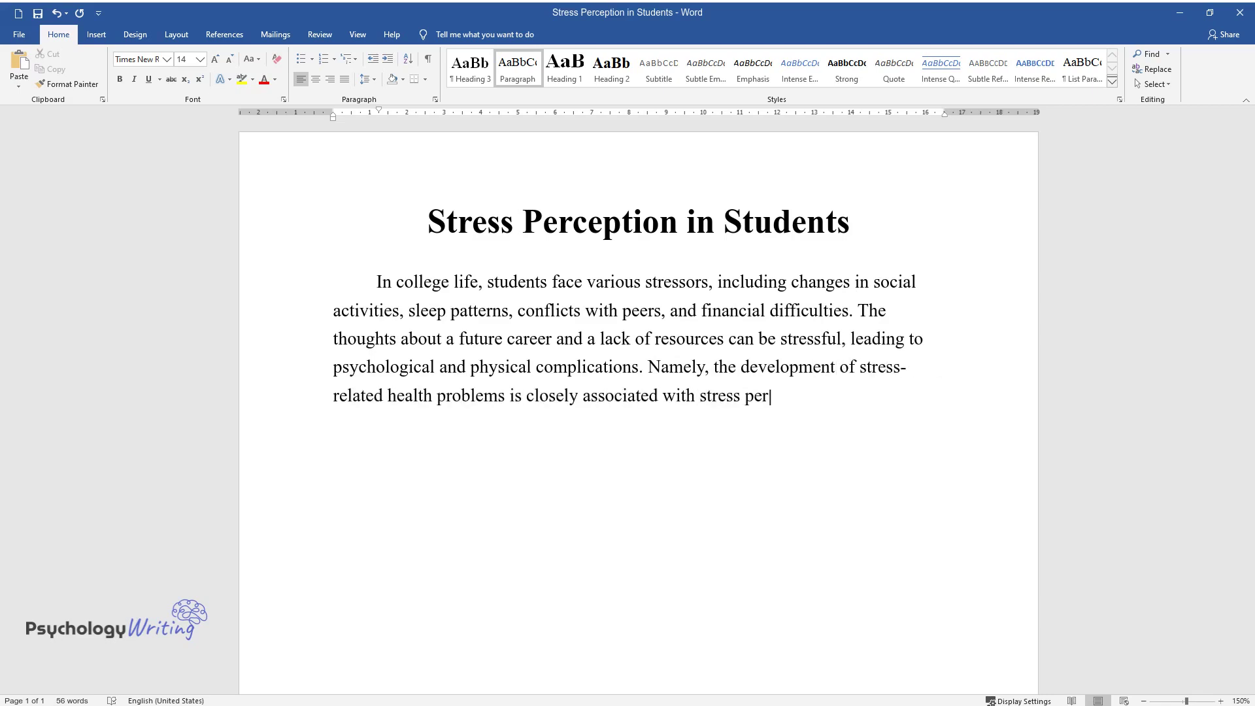
type("ception: those who see it as a ch")
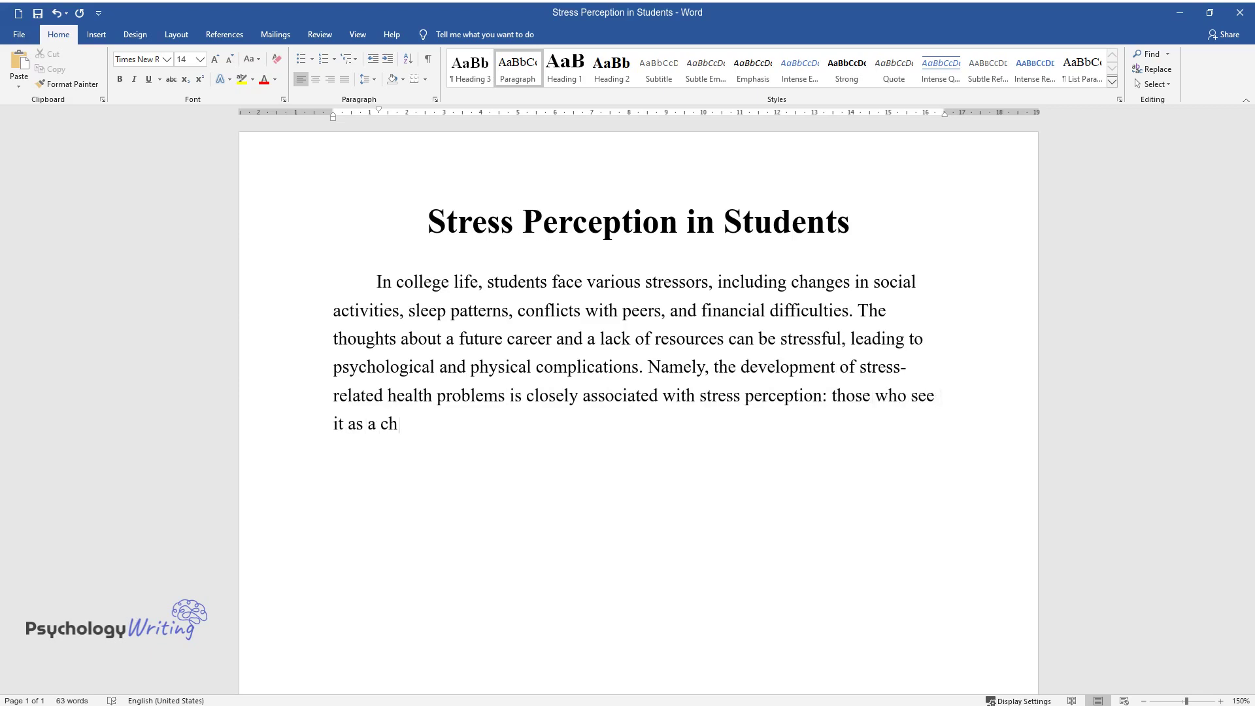
type("allenge are likely to be enthusia")
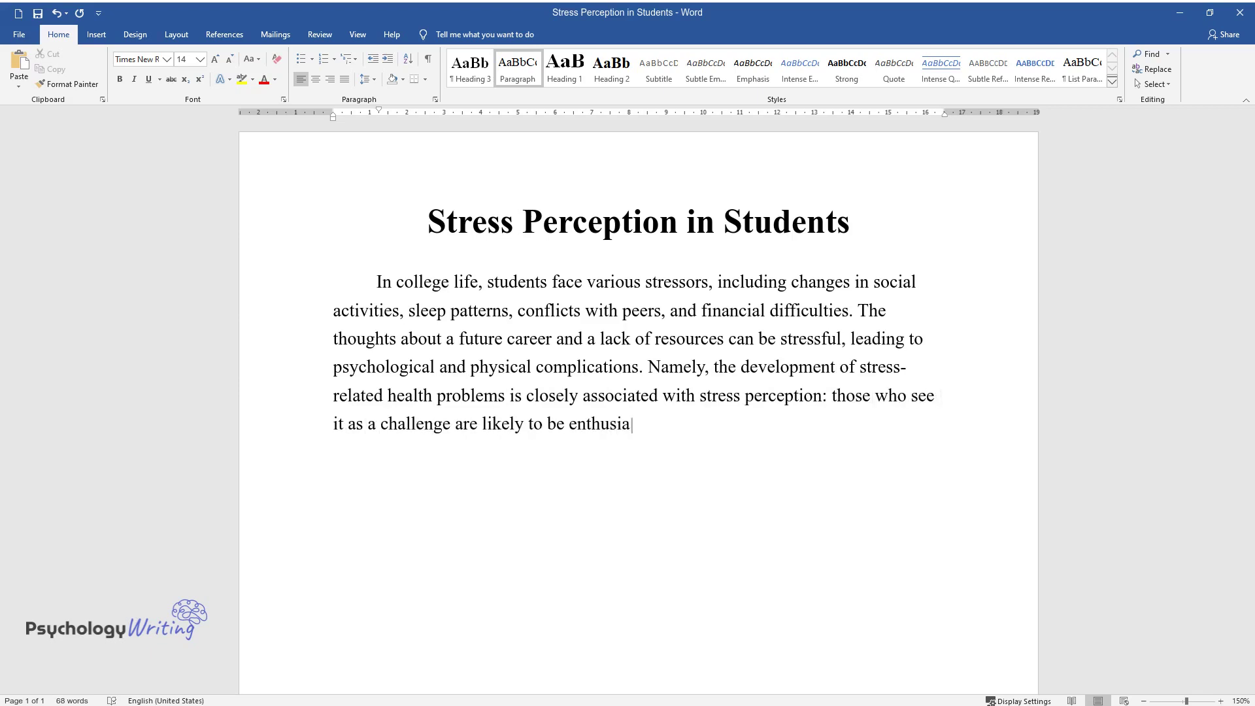
type("stic about overcoming it. On the ")
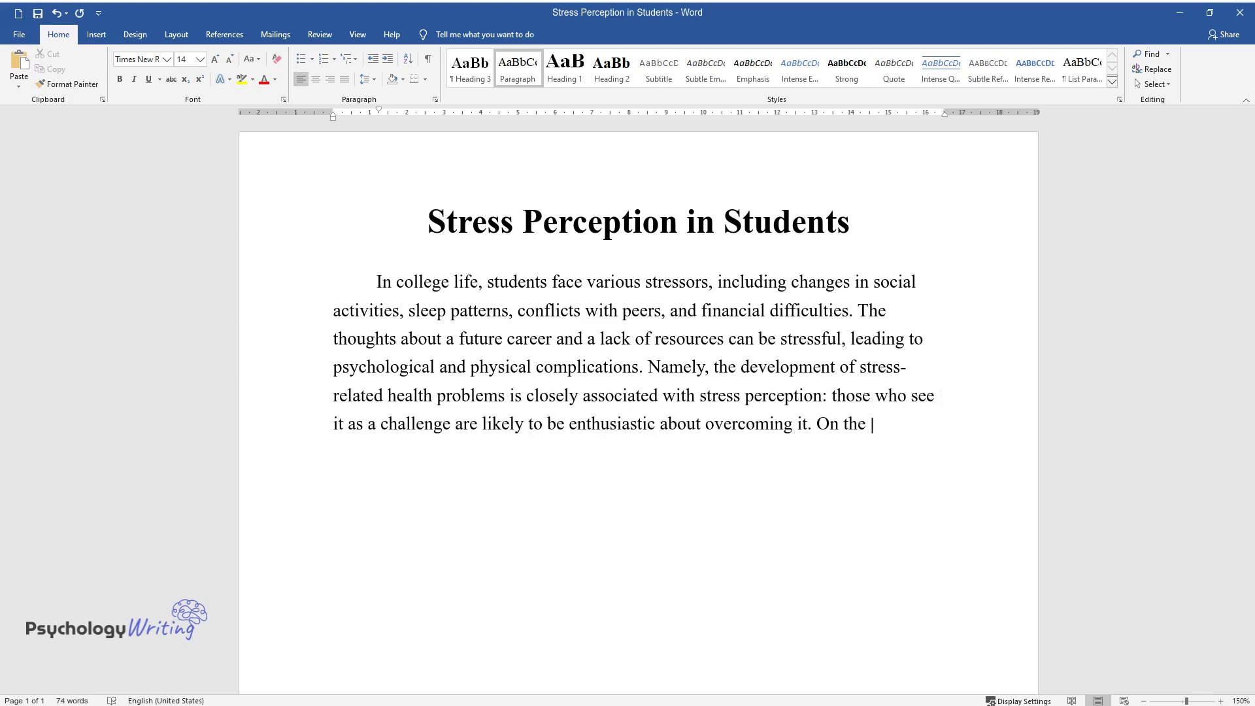
type("contrary, there is a tendency to develop depression and a")
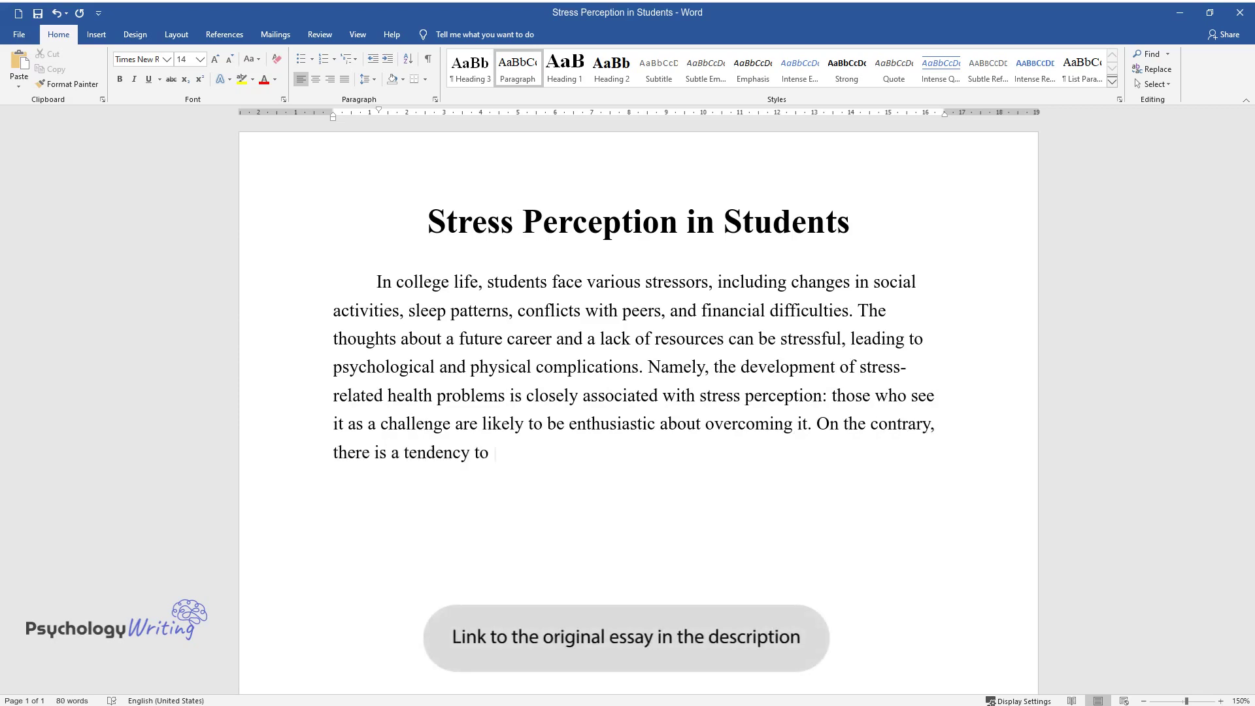
type("nxiety i")
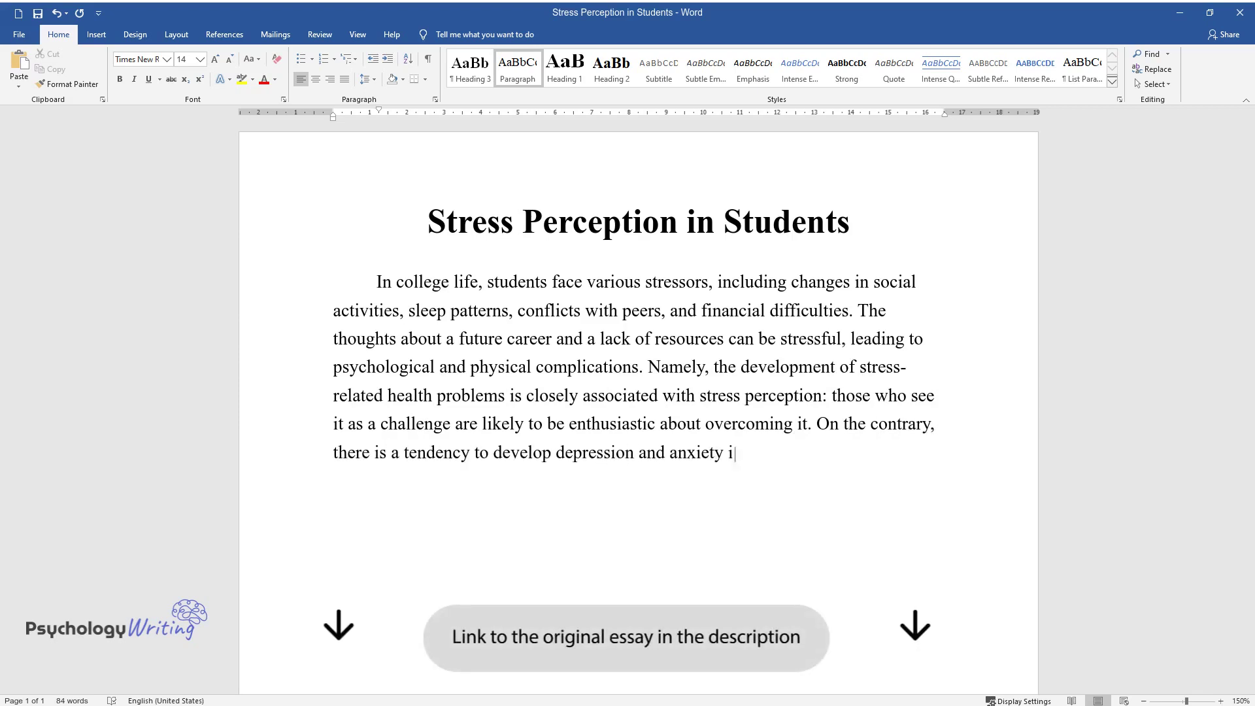
type("n case stress is perceived as a t")
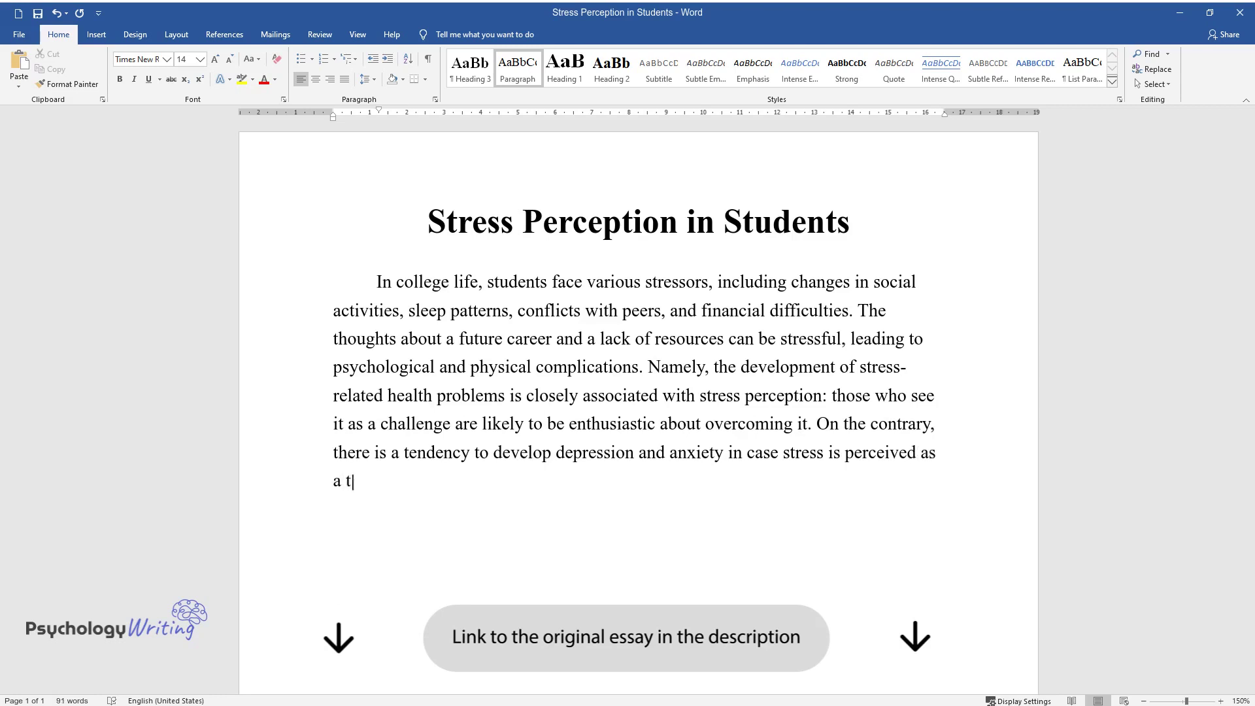
type("hreat. The key health problems in")
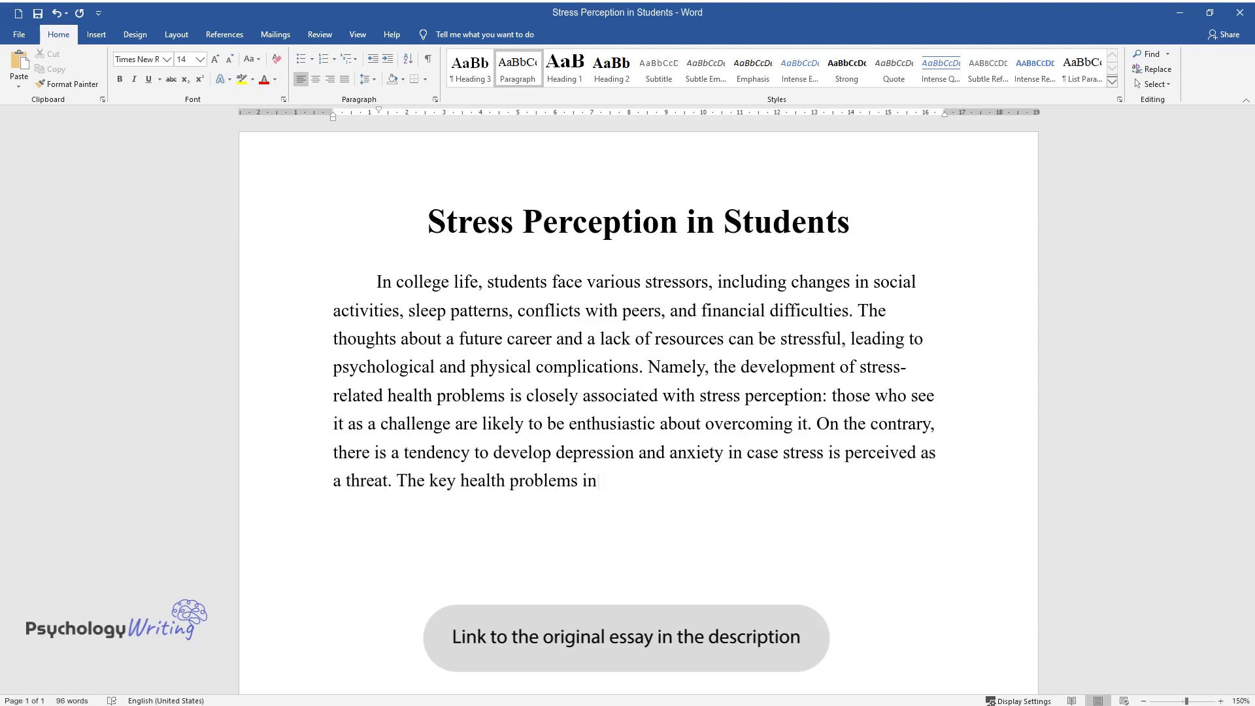
type("clude emotional eating, social is")
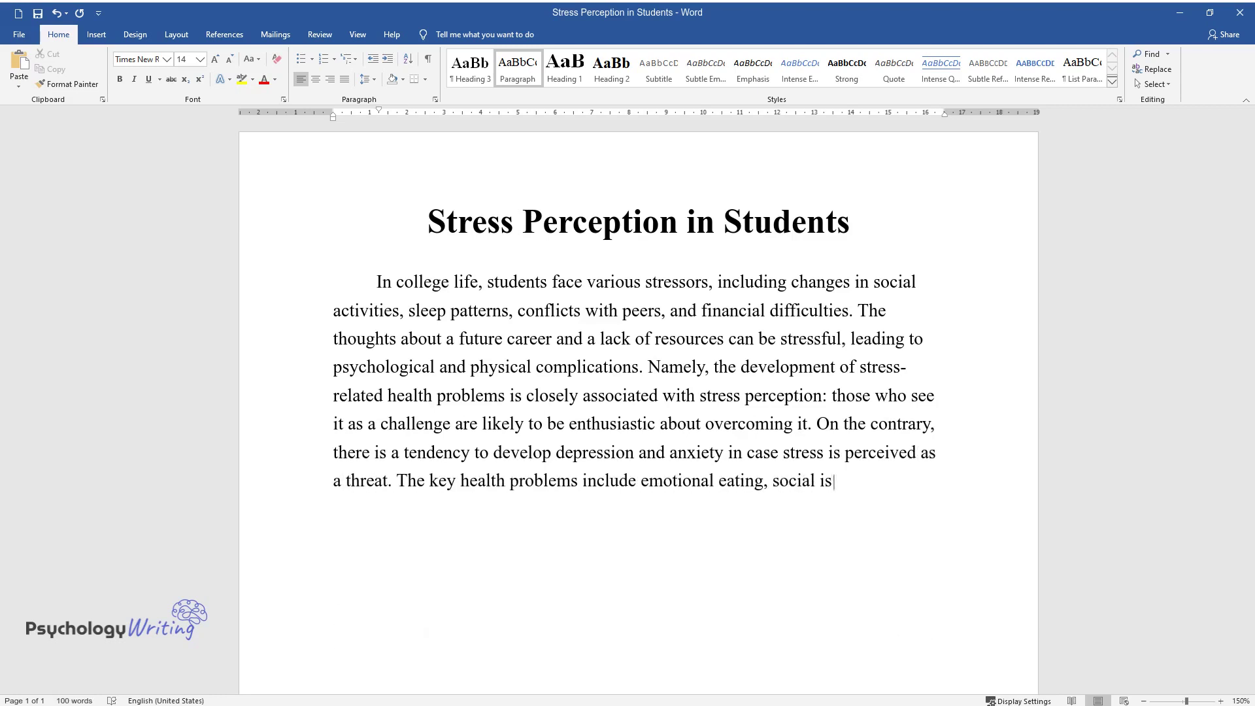
type("olation, and an increased")
type(" risk o")
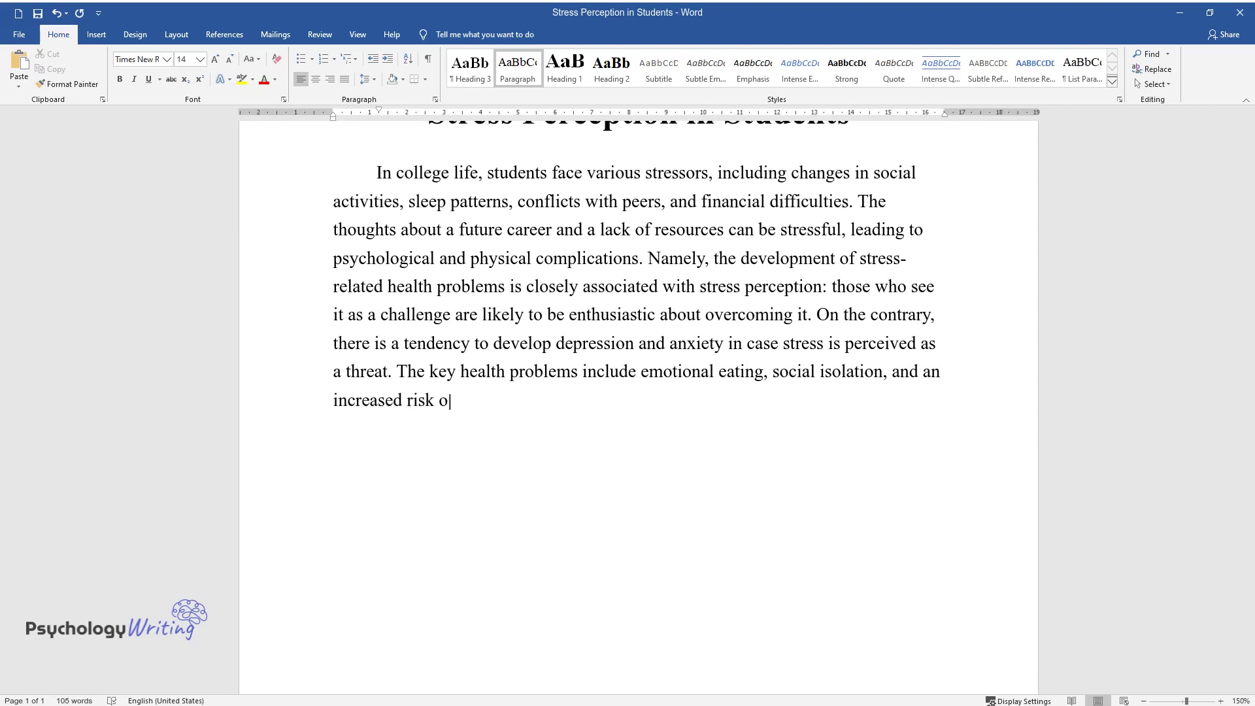
type("f high blood pressure. According ")
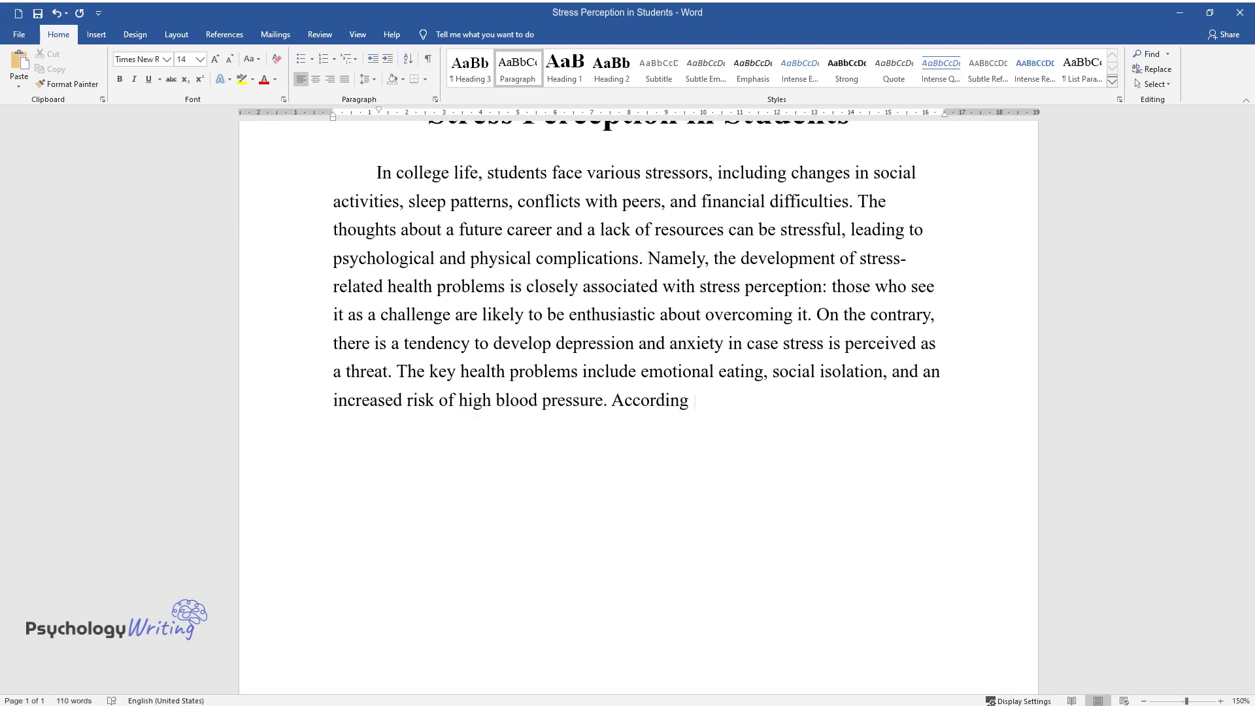
type("to Dexter, Huff, Rudecki, and Abraham, thr")
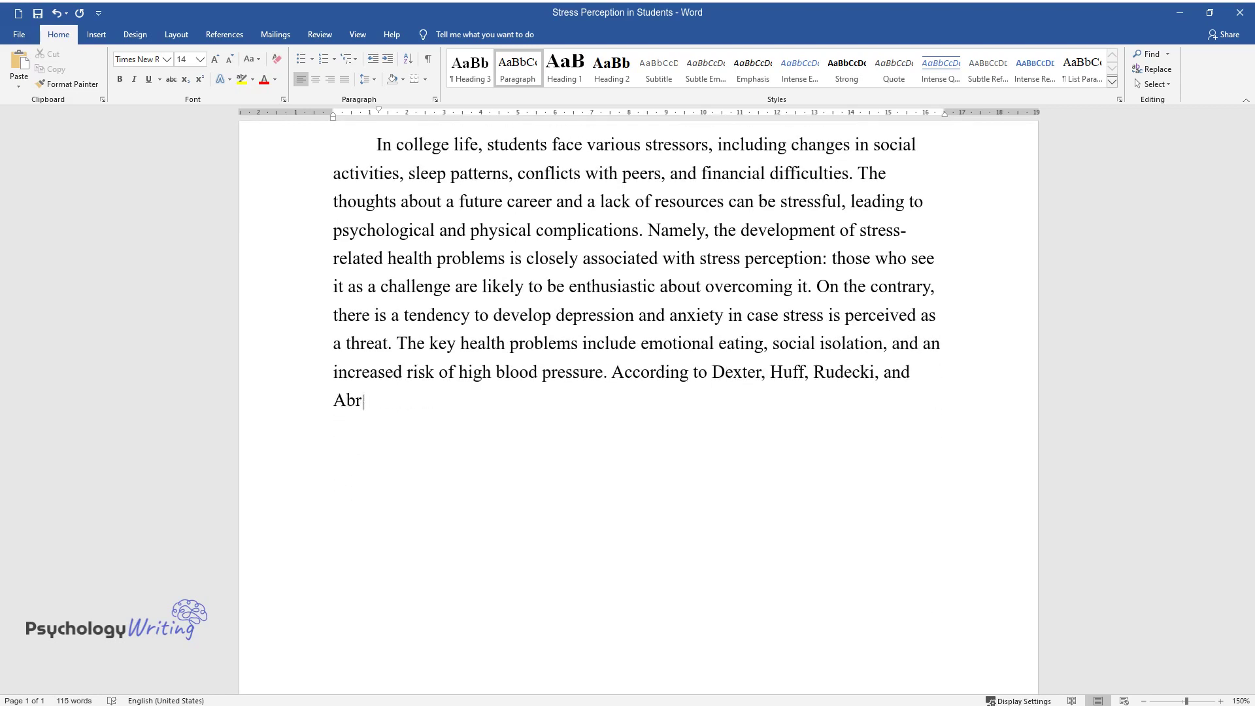
type("ee out of ten college st")
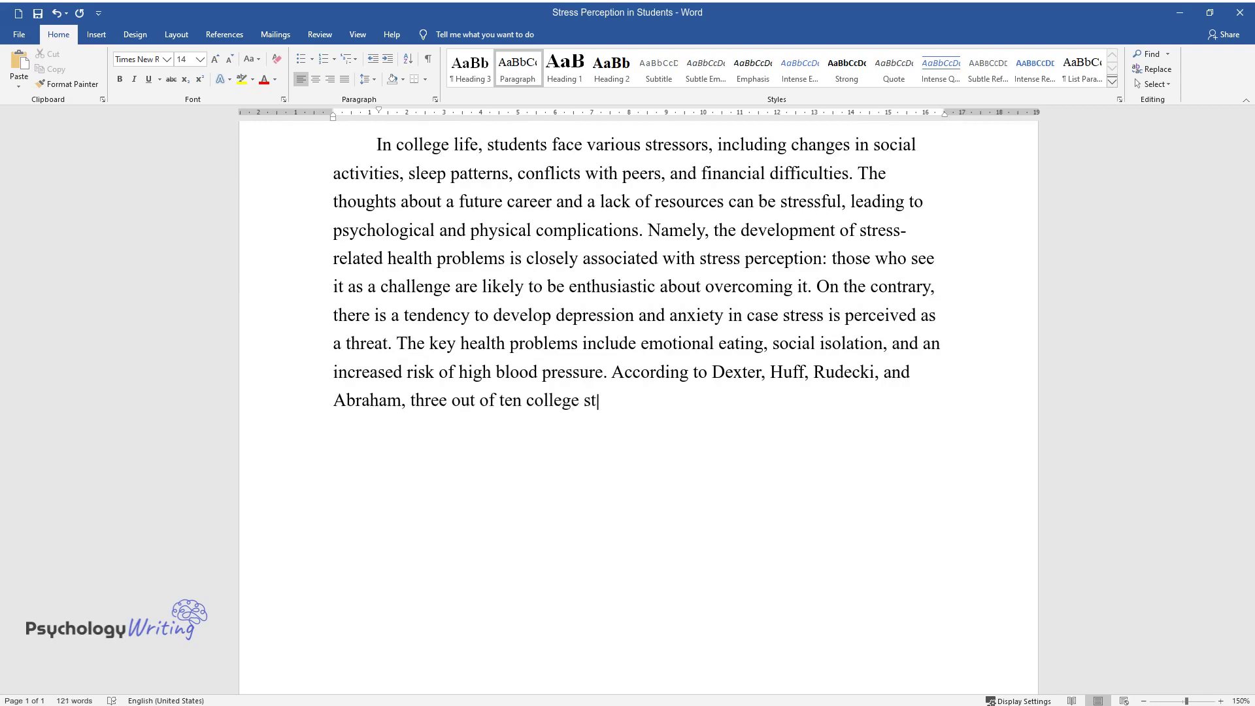
type("udents are overweight or obese, w")
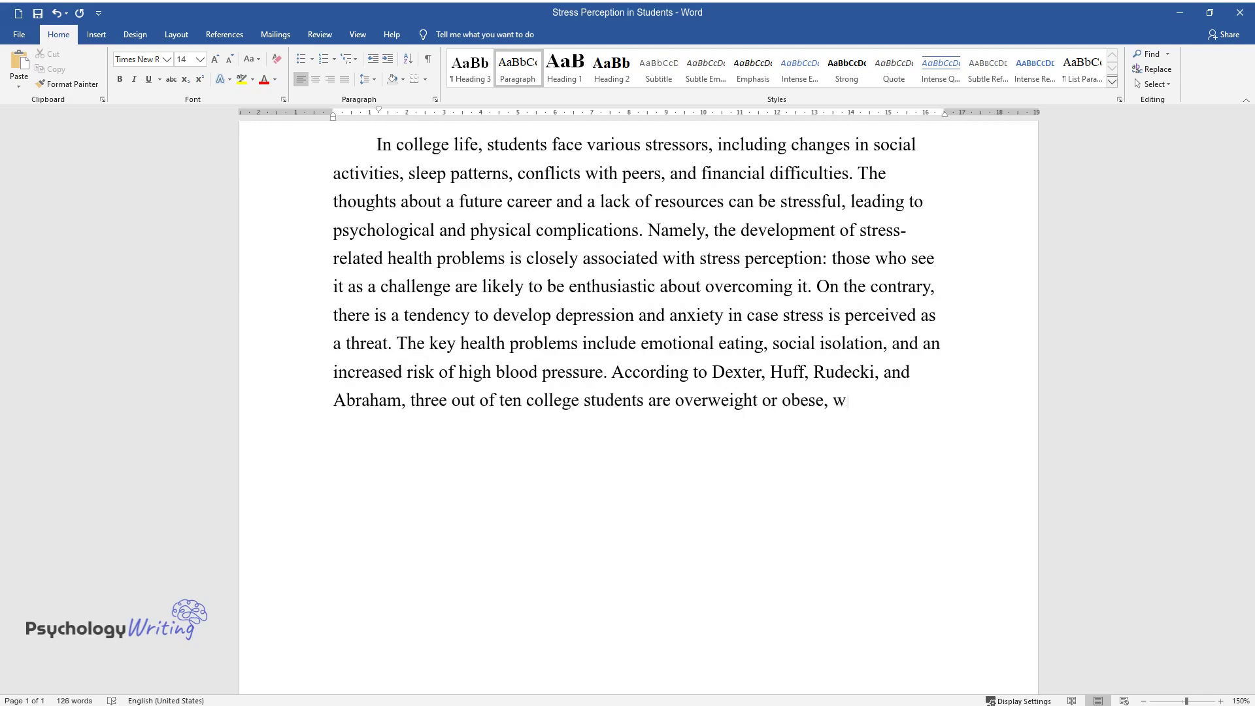
type("hich is a result of eating as a ")
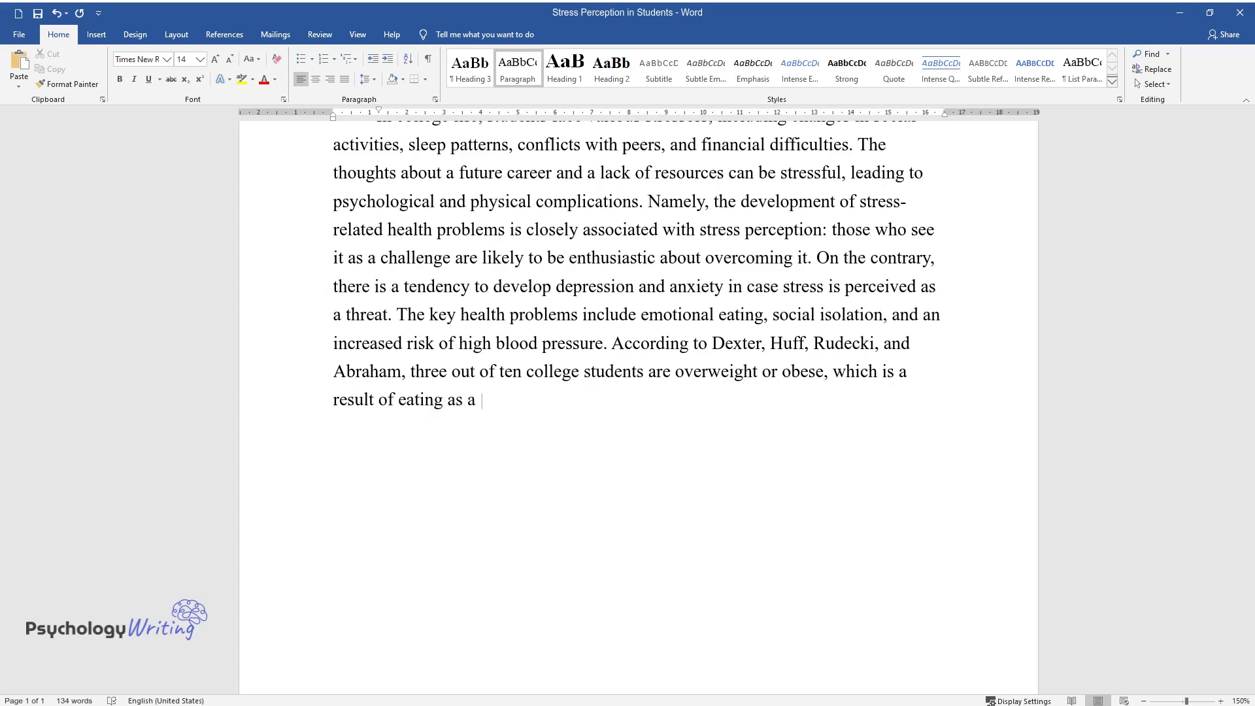
type("way to handle stress. Relationshi")
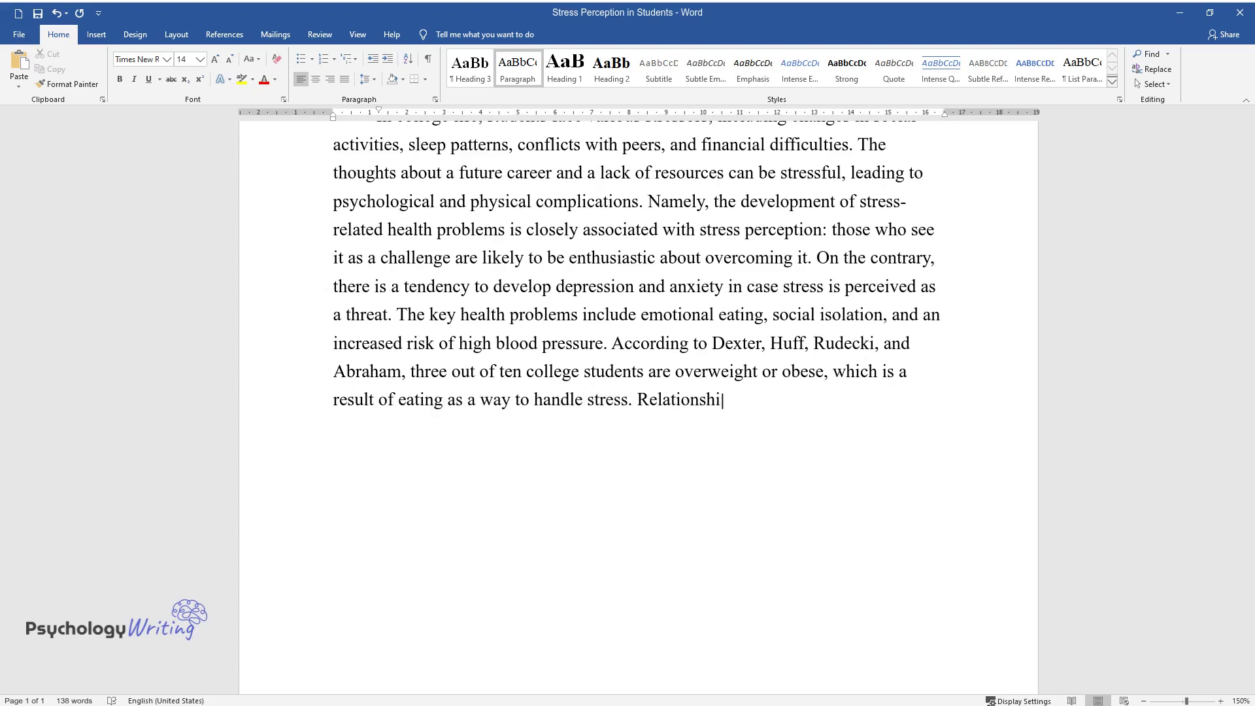
type("ps with peers and parents are another area that i")
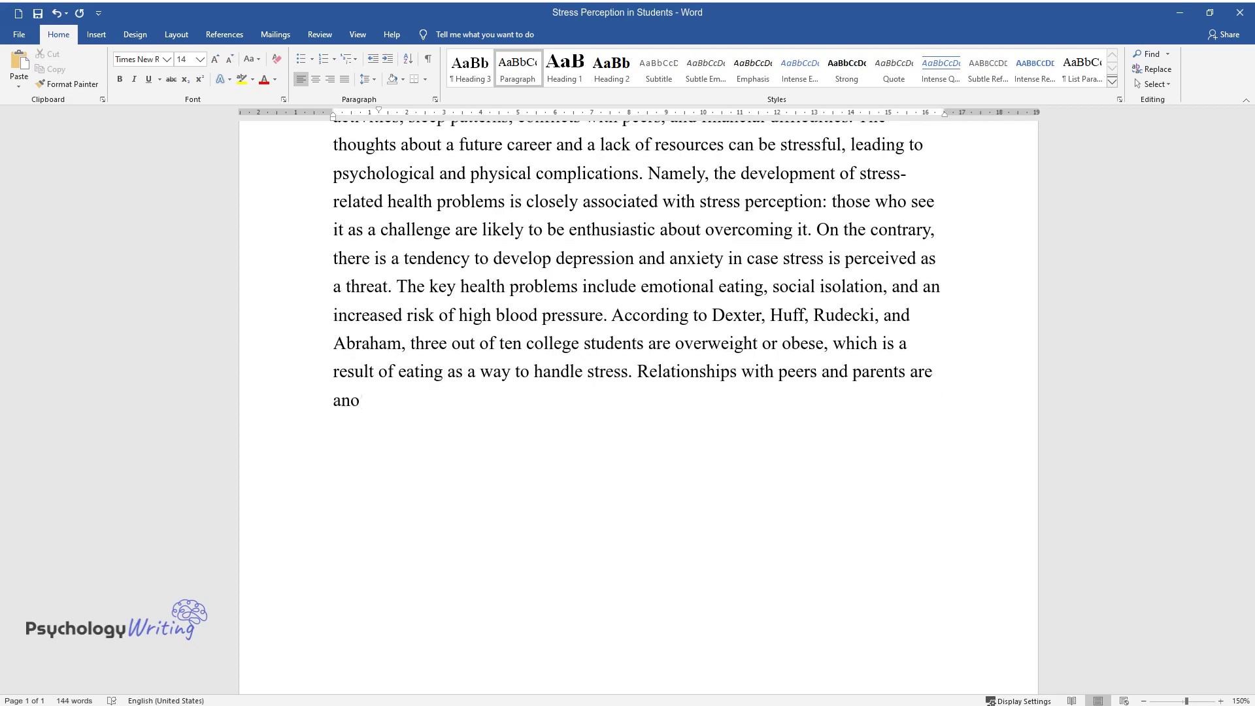
type("s often stressful")
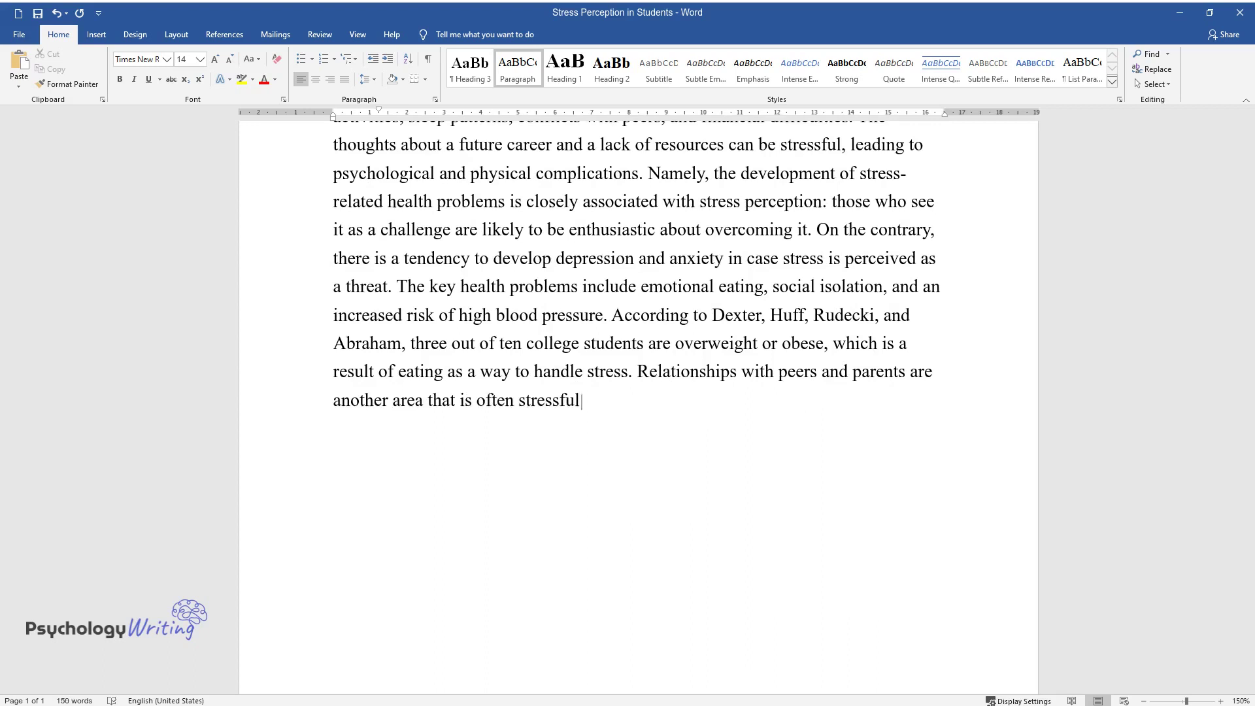
type(" for students due to poor communi")
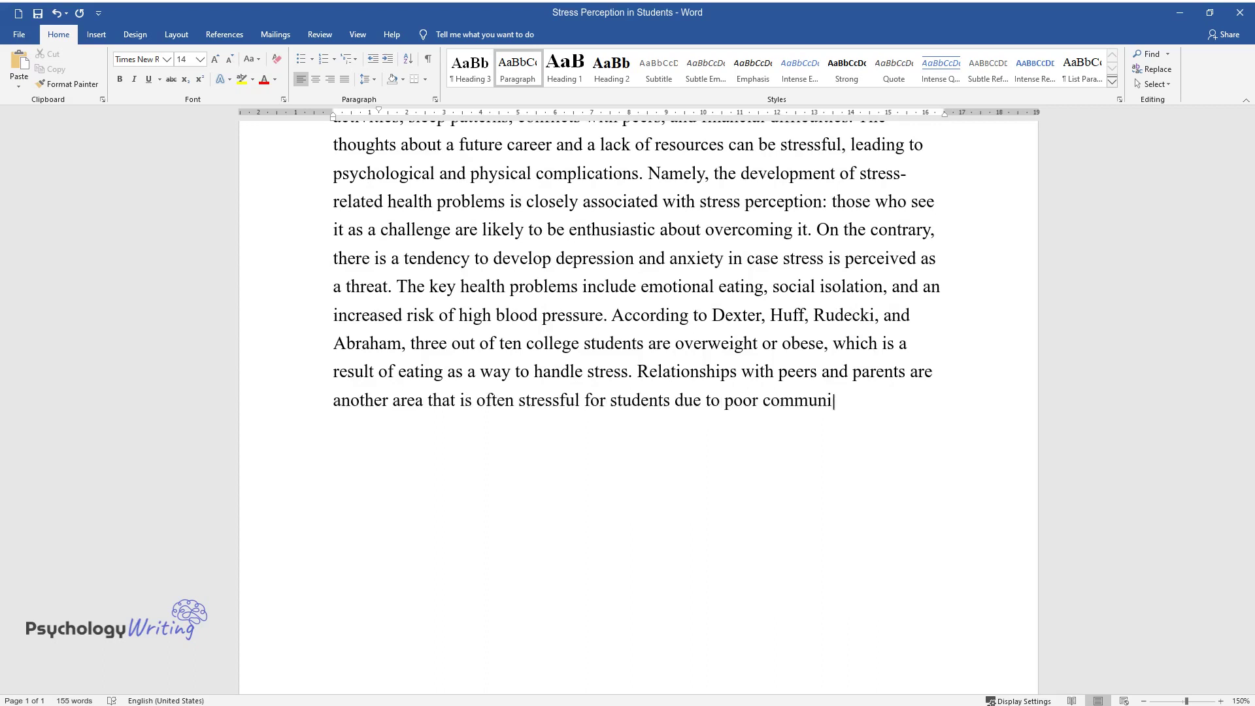
type("cation, violence, harassment, and bullying.")
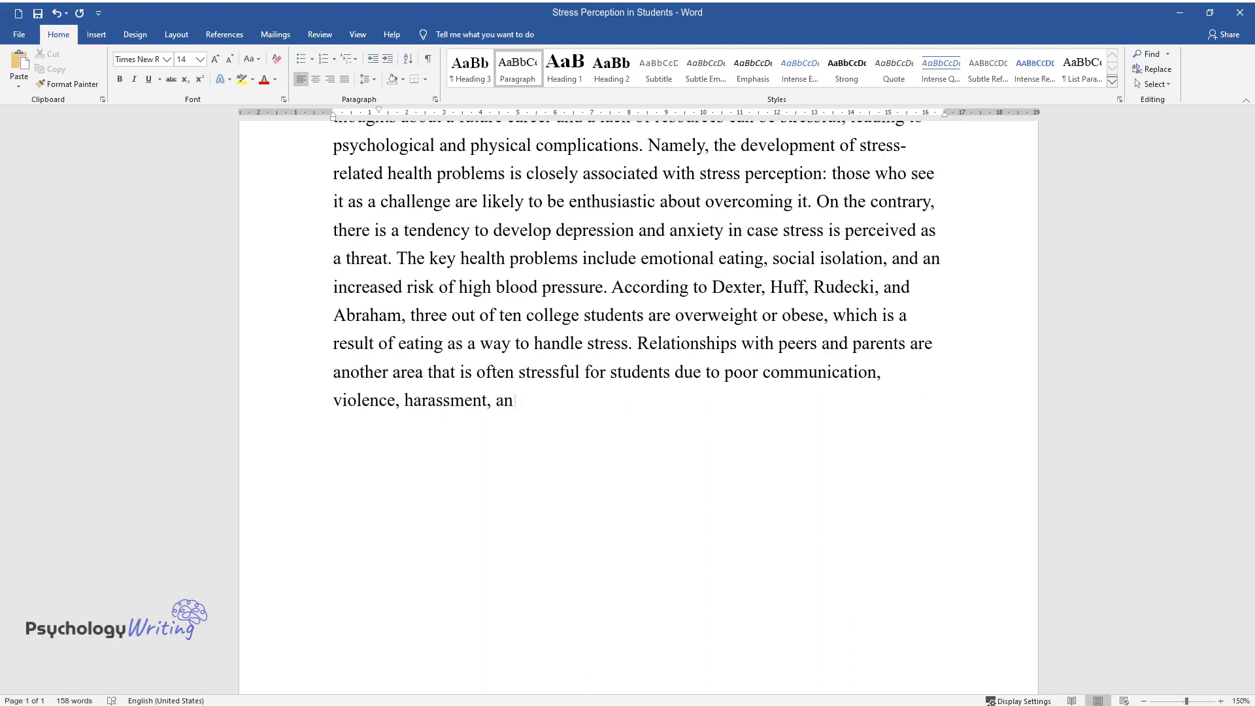
key("Return")
Write the paragraph on worldwide stress in adolescents, ending 'it causes tension.'
type("On")
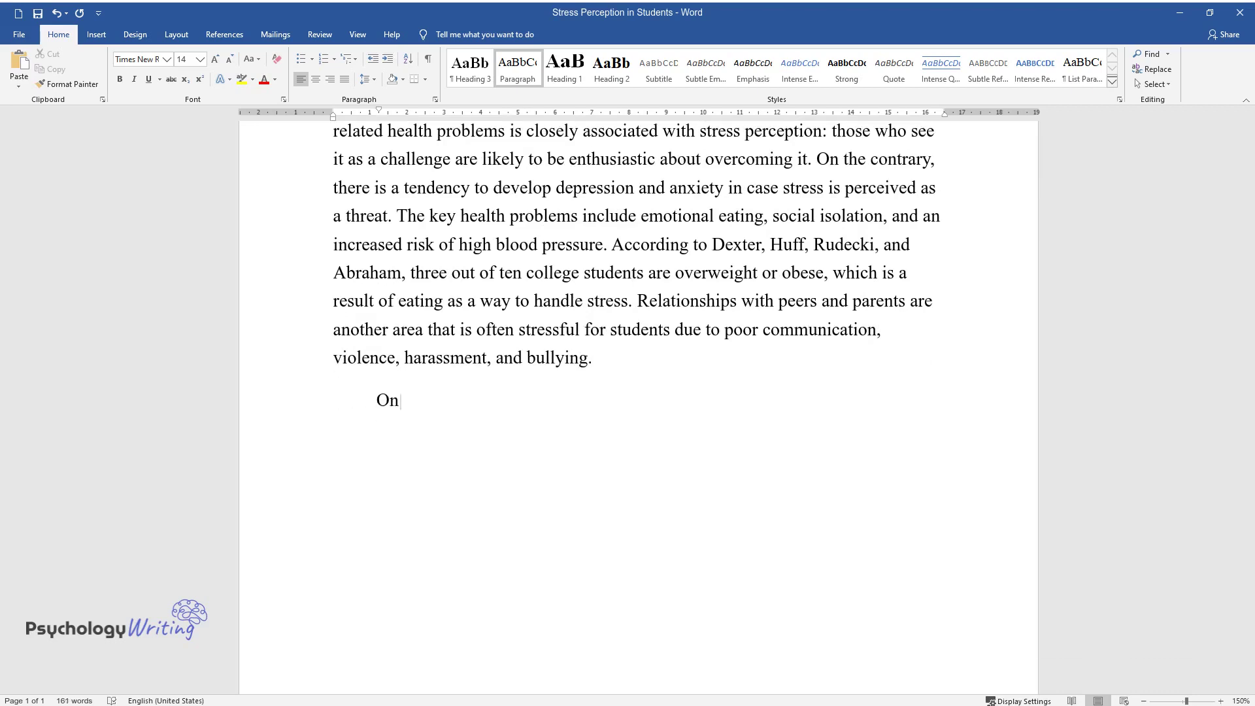
type(" a larger scale, the populations al")
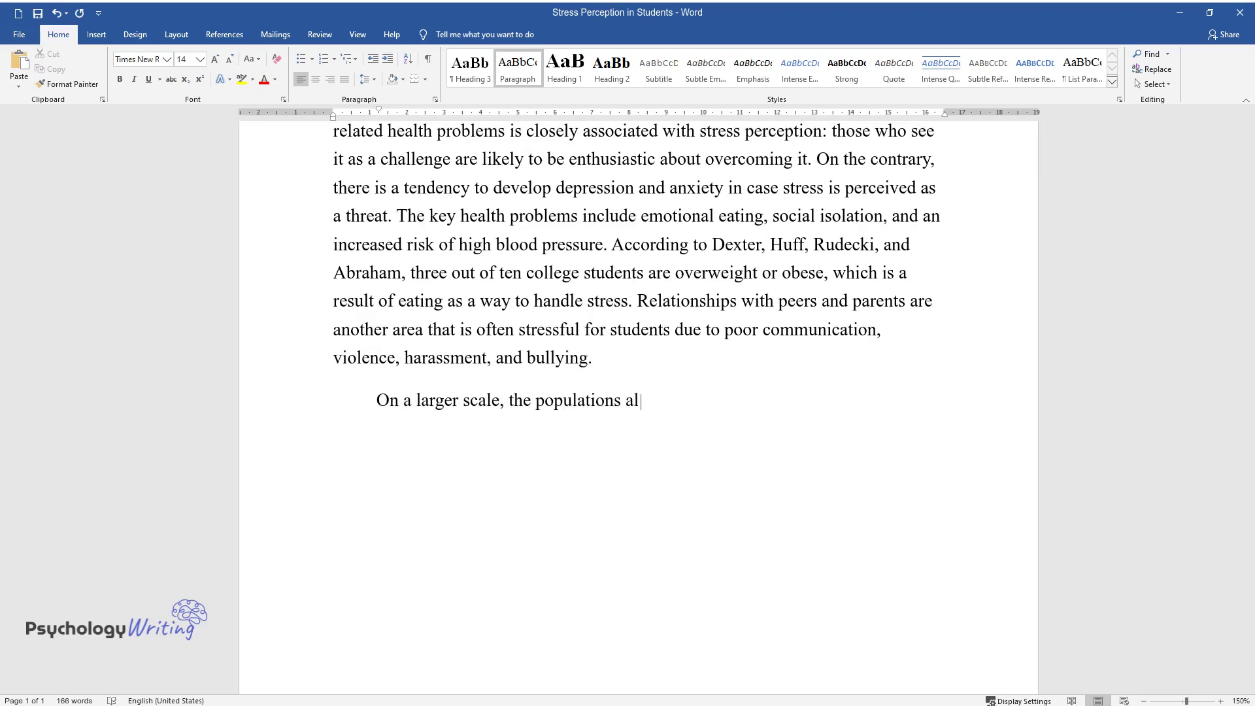
type("l over the world experience simila")
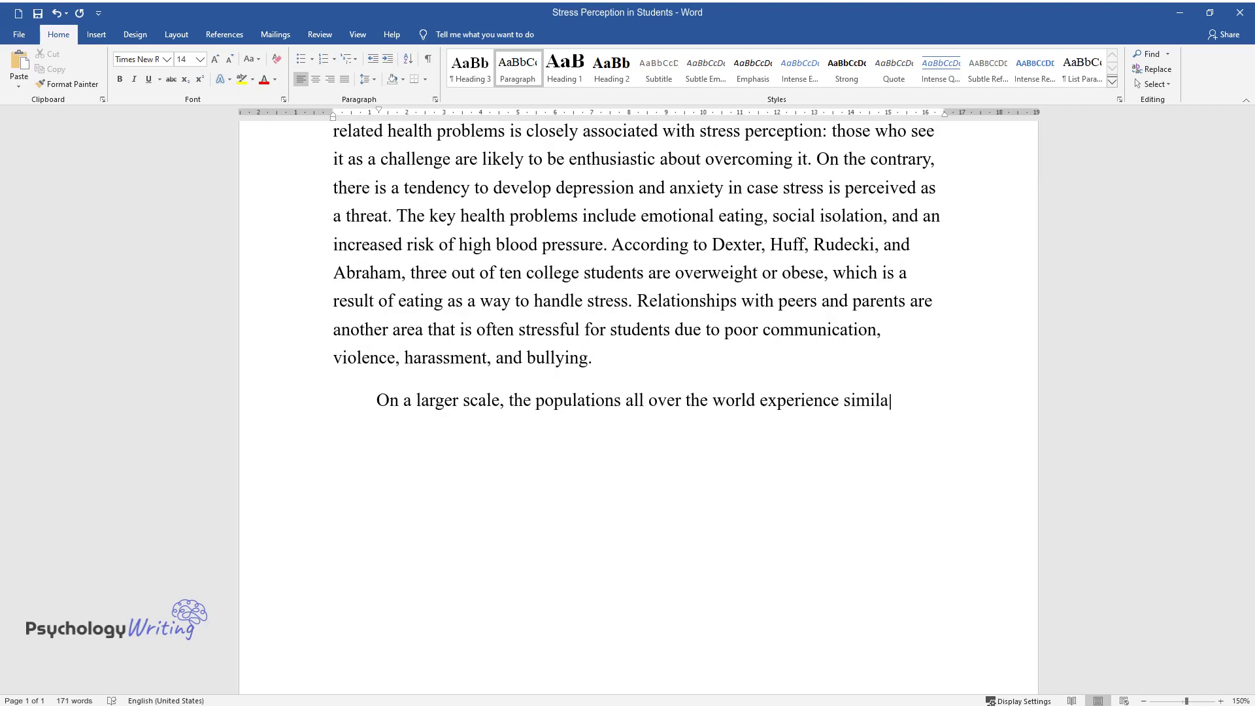
type("r stressful situations, such as dis")
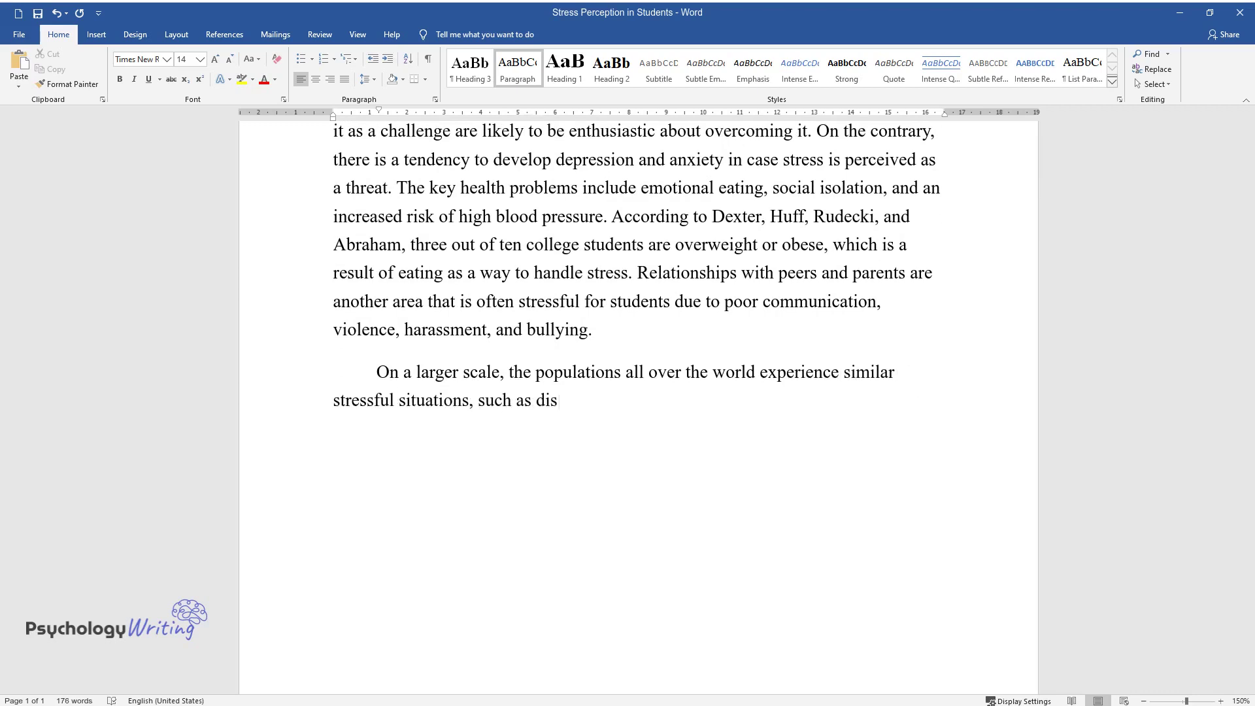
type("crimination, economic problems, po")
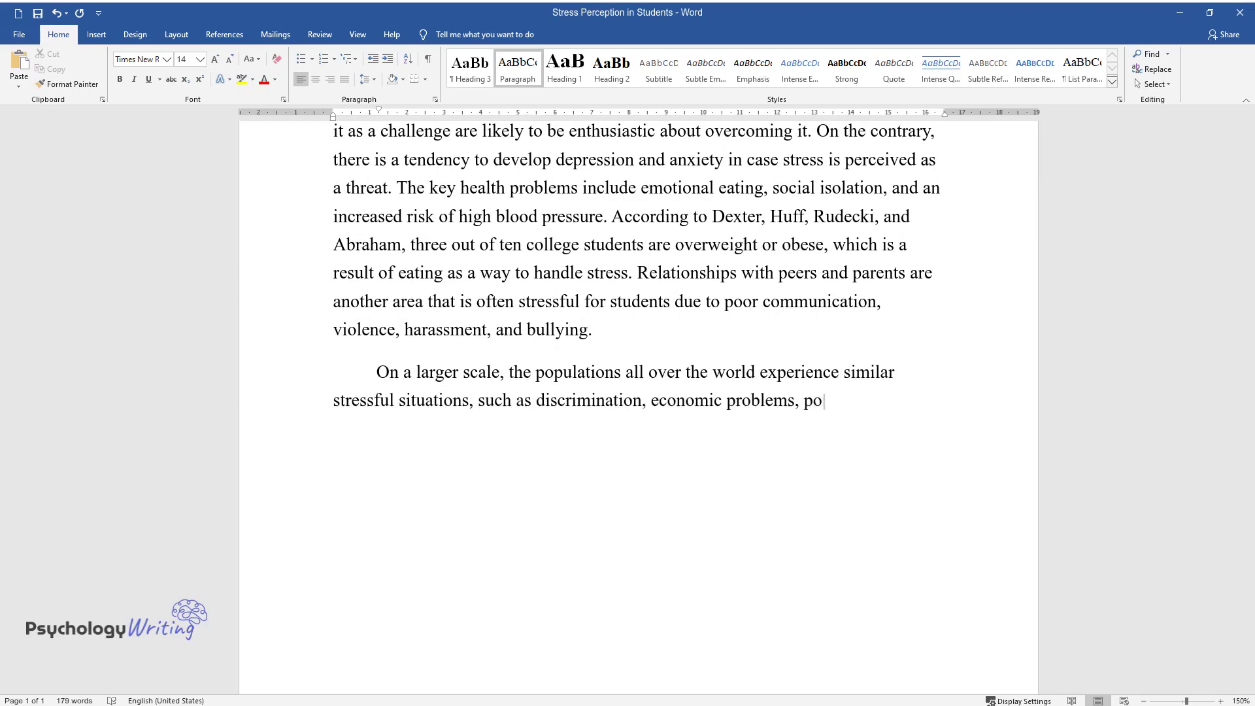
type("or relationships, and so o")
type("n. For ex")
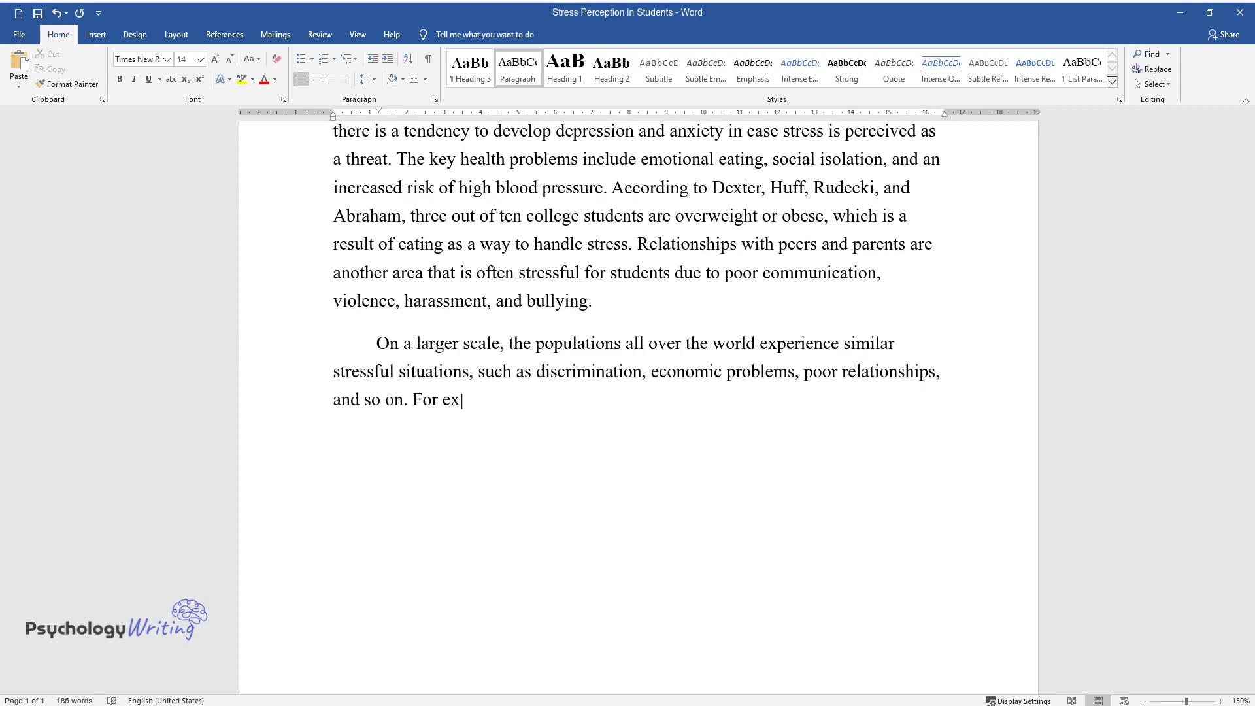
type("ample, Persike and Seiffge-Krenke ")
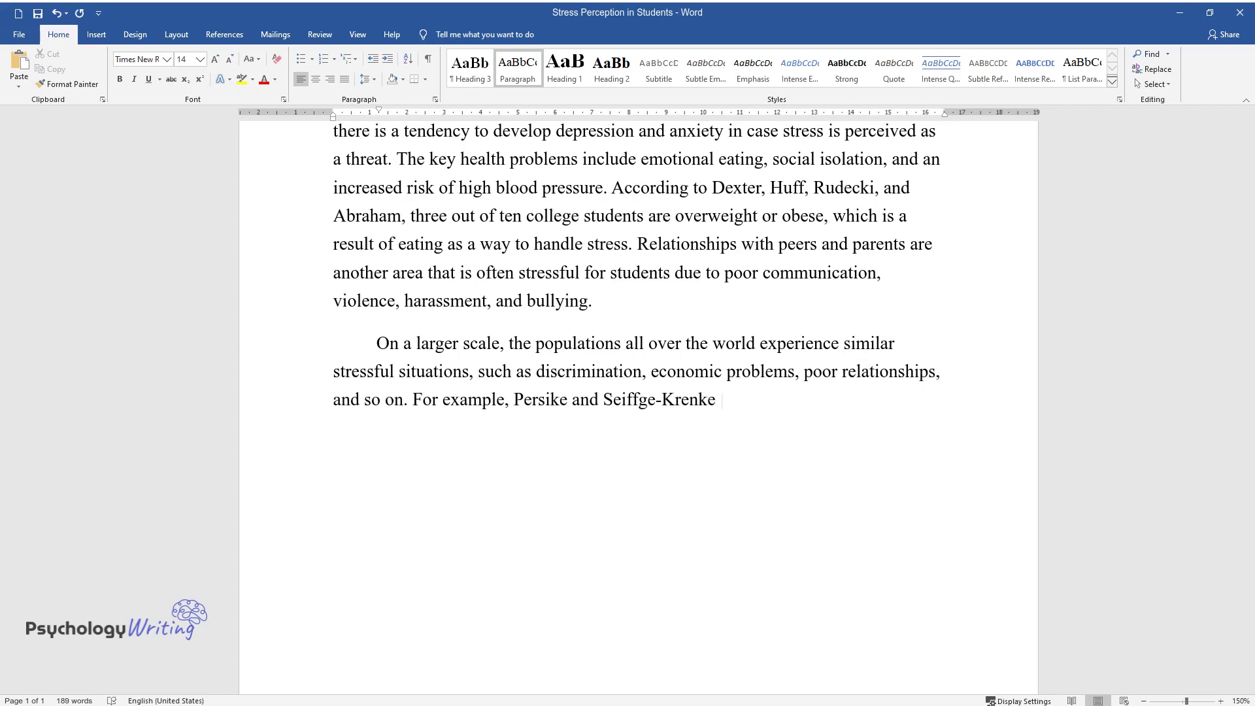
type("explored adolescents from 18 natio")
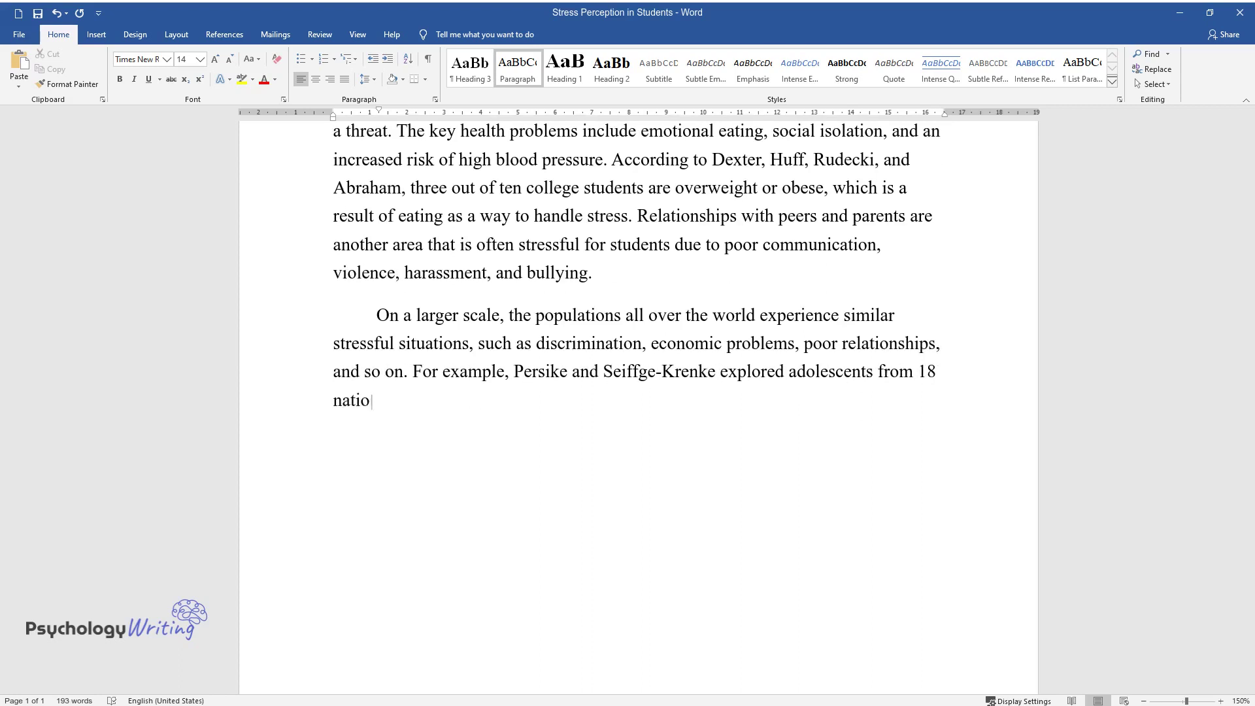
type("ns and found that their relationshi")
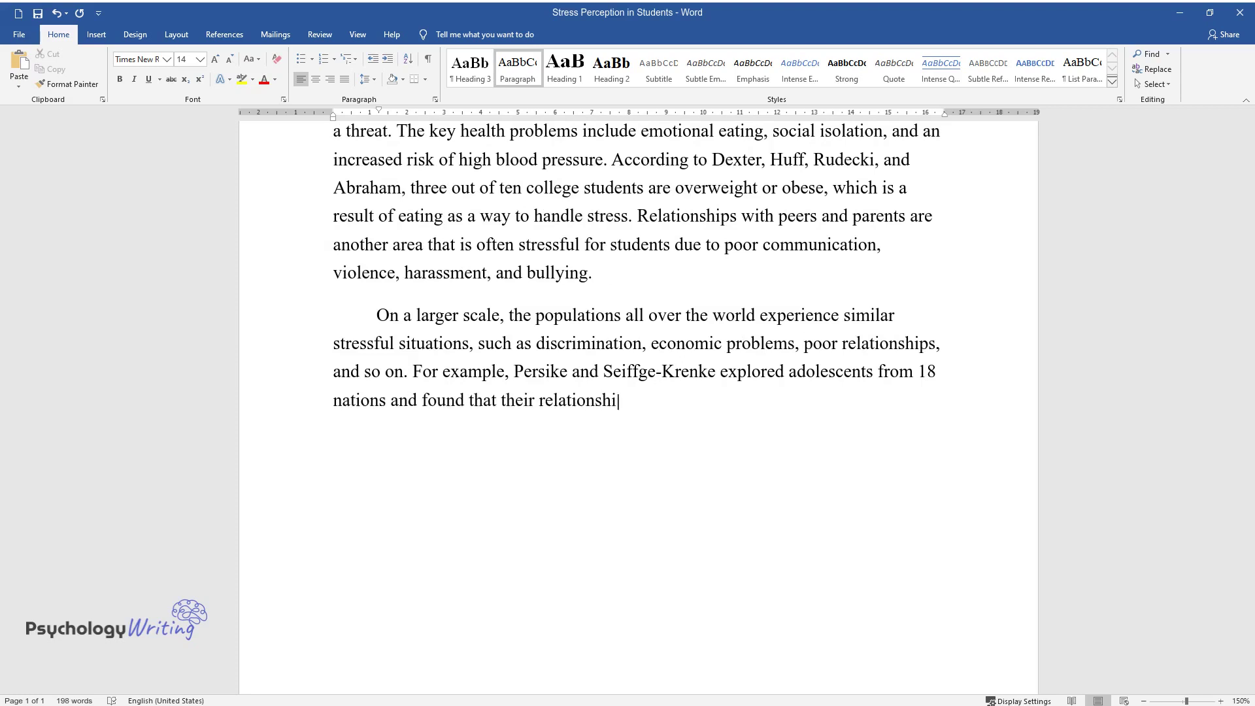
type("ps with parents are challenging. M")
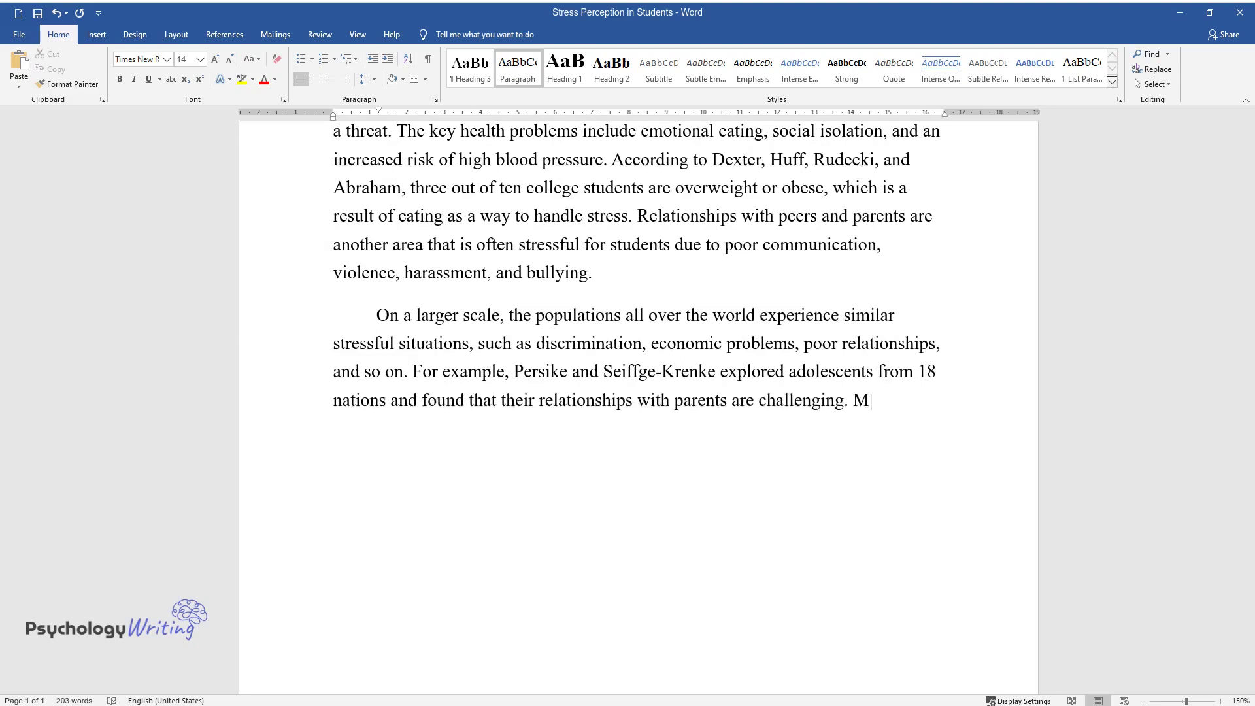
type("ore to the point, regional and cult")
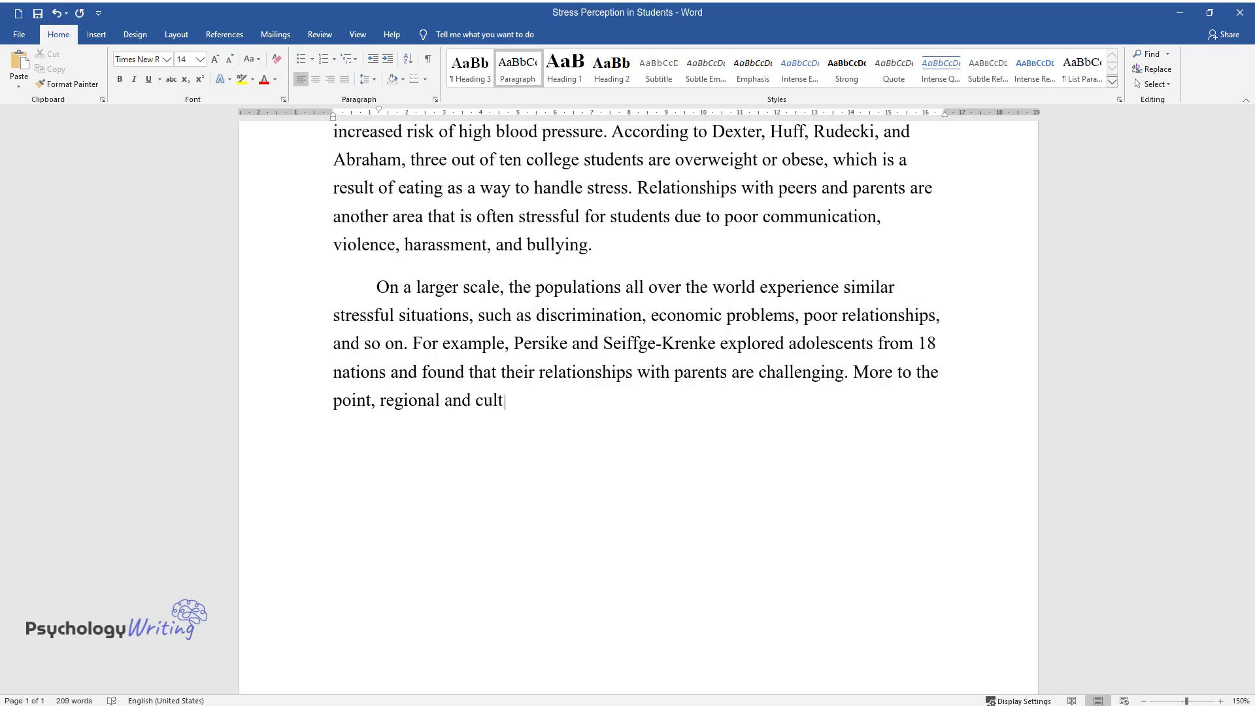
type("ural differences were identified b")
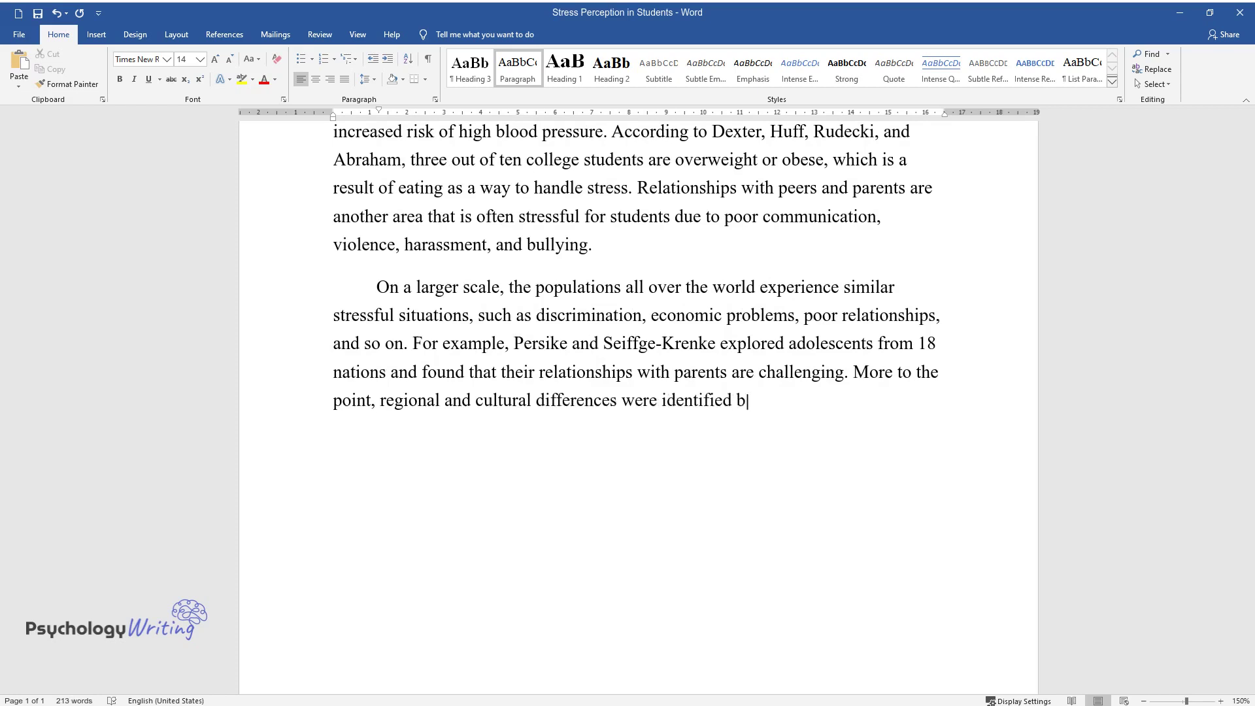
type("ased on self-reports that were provided by the study")
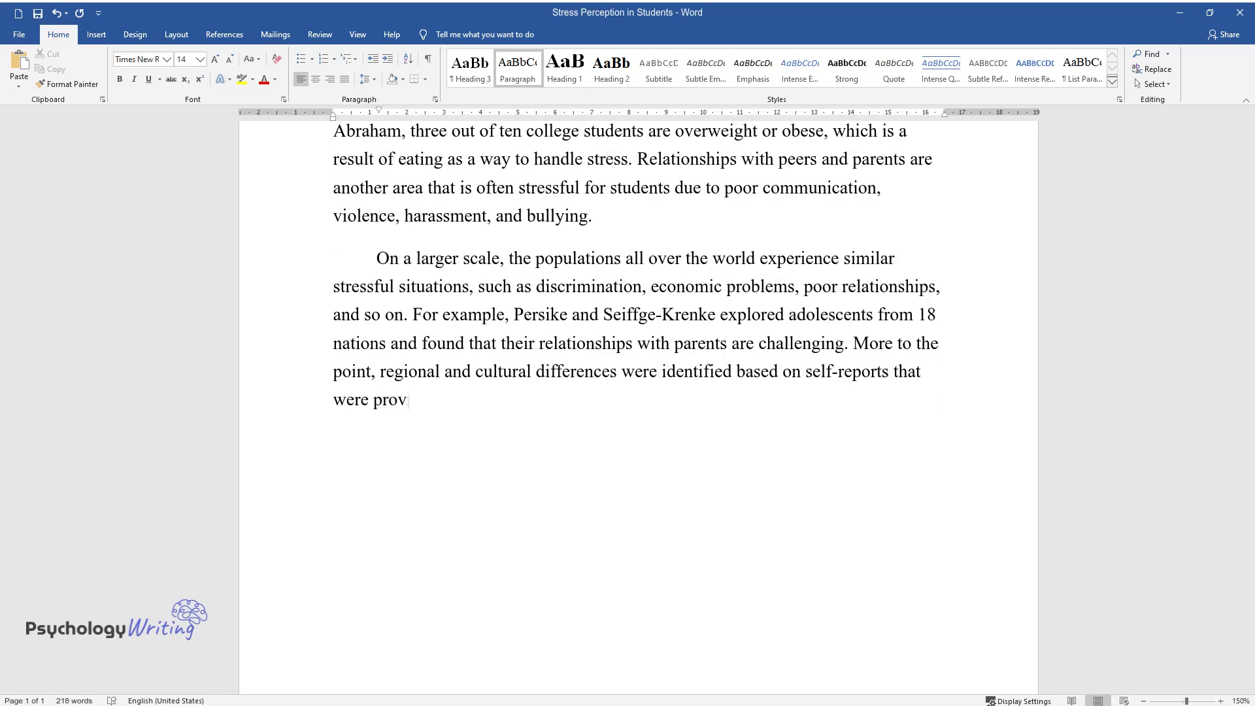
type(" participants. Co")
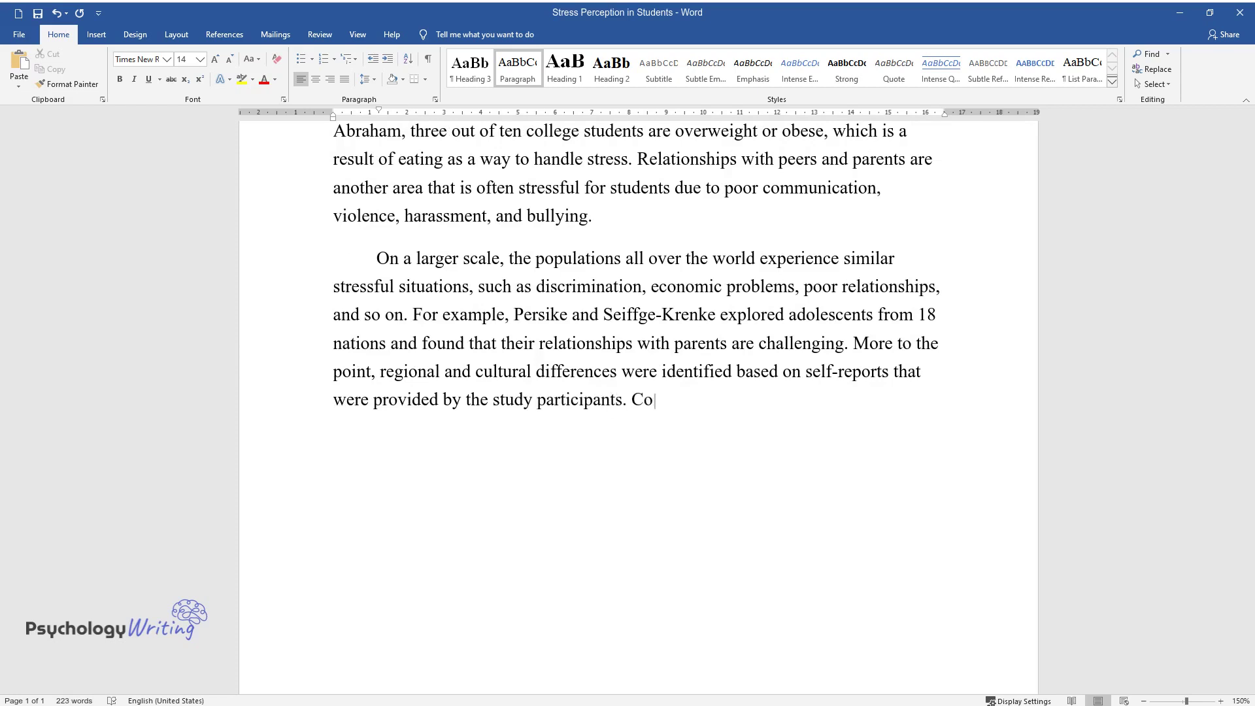
type("mpared to Southern European countri")
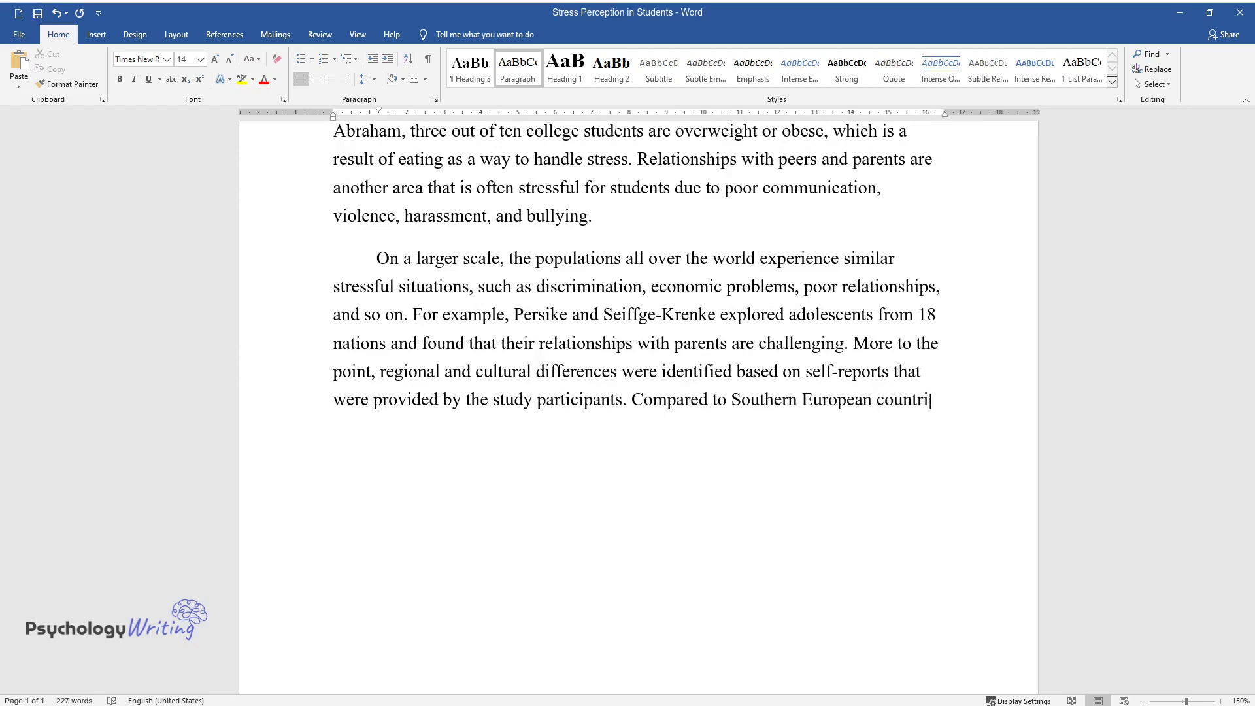
type("es, adolescents from Western and E")
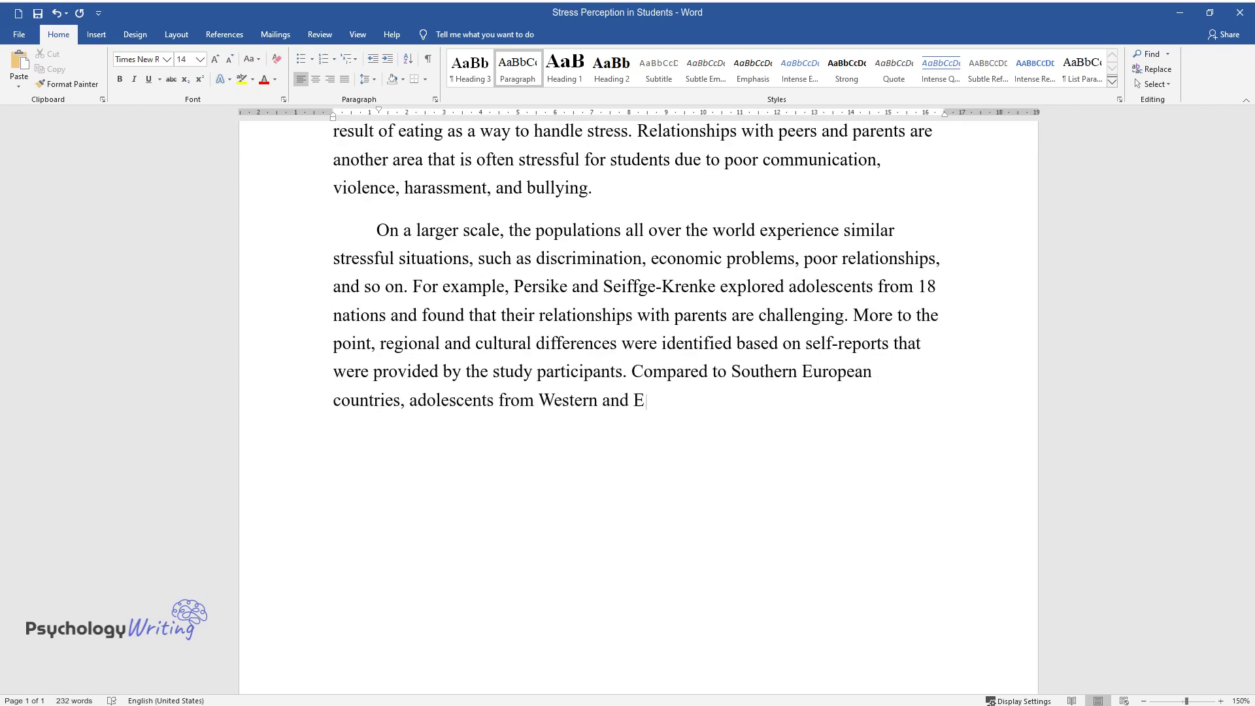
type("astern European countries showed lo")
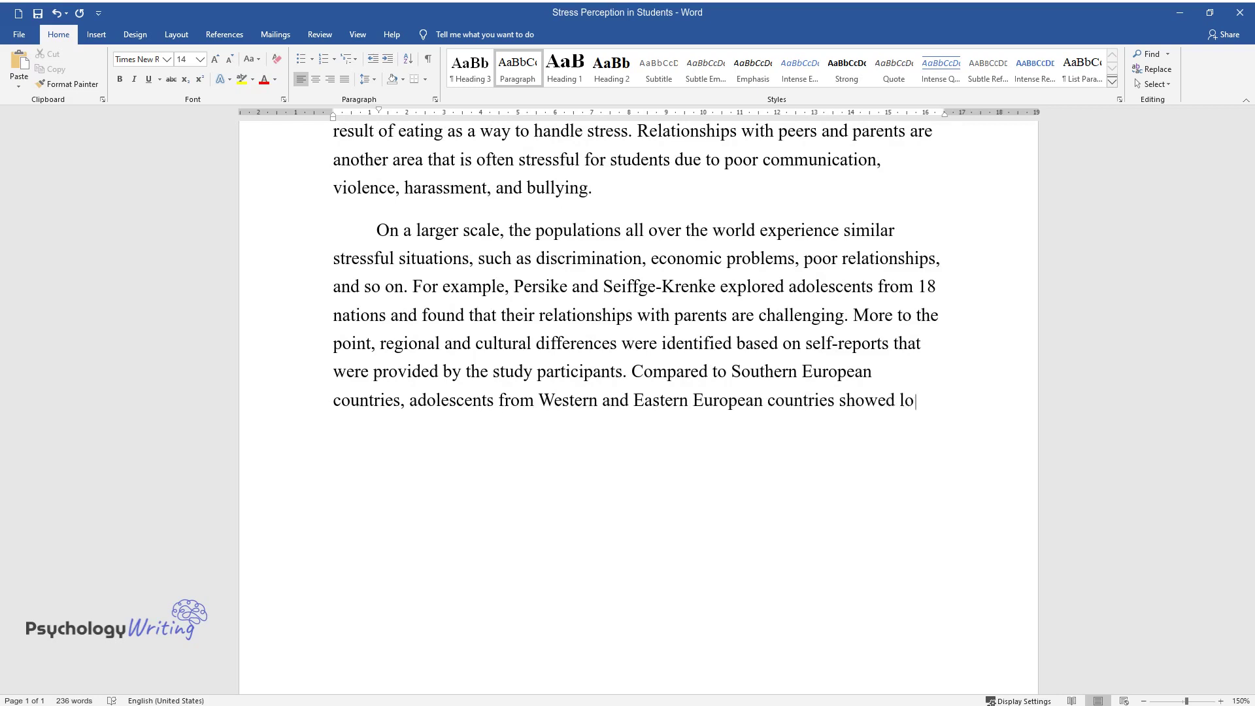
type("wer stress levels. The students fr")
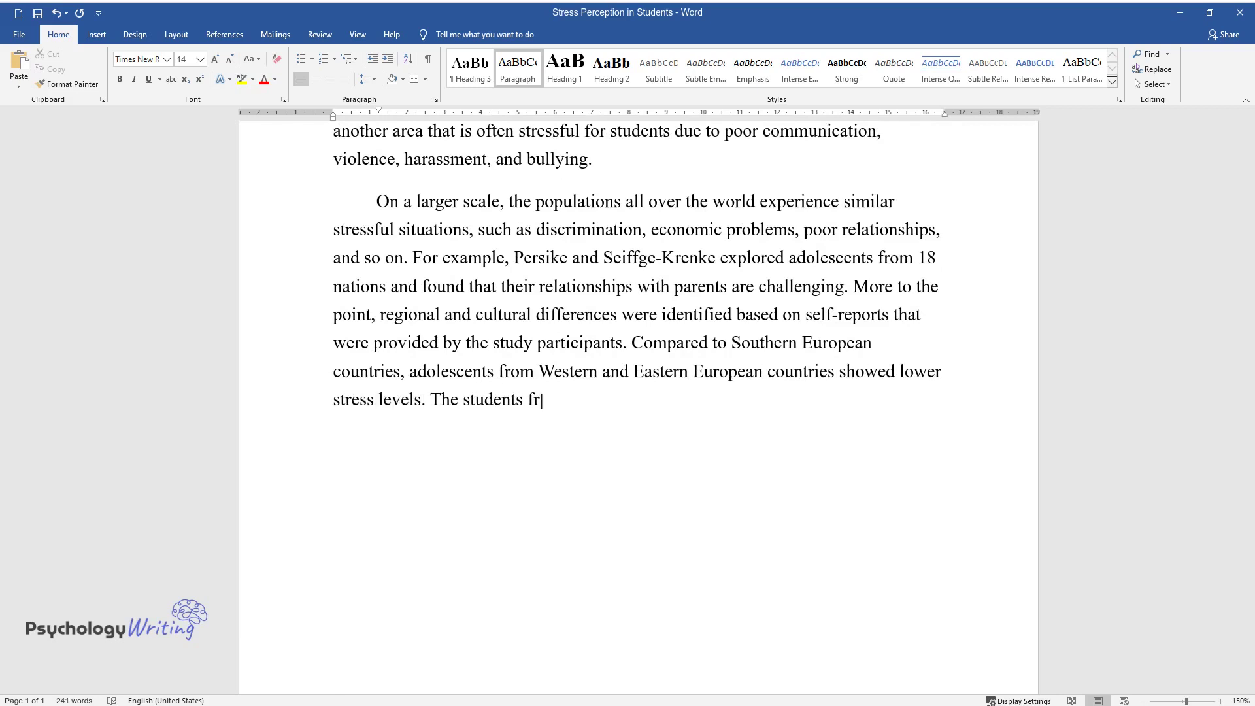
type("om Western countries reported that ")
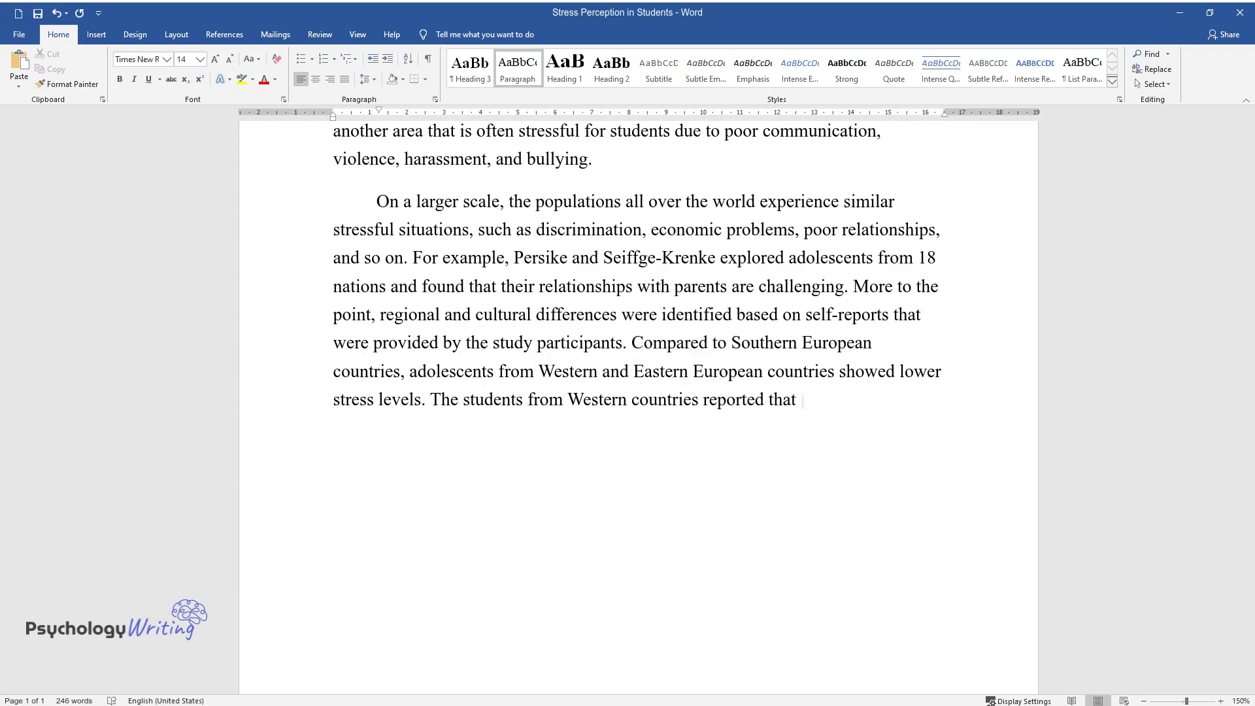
type("they face greater stress from thei")
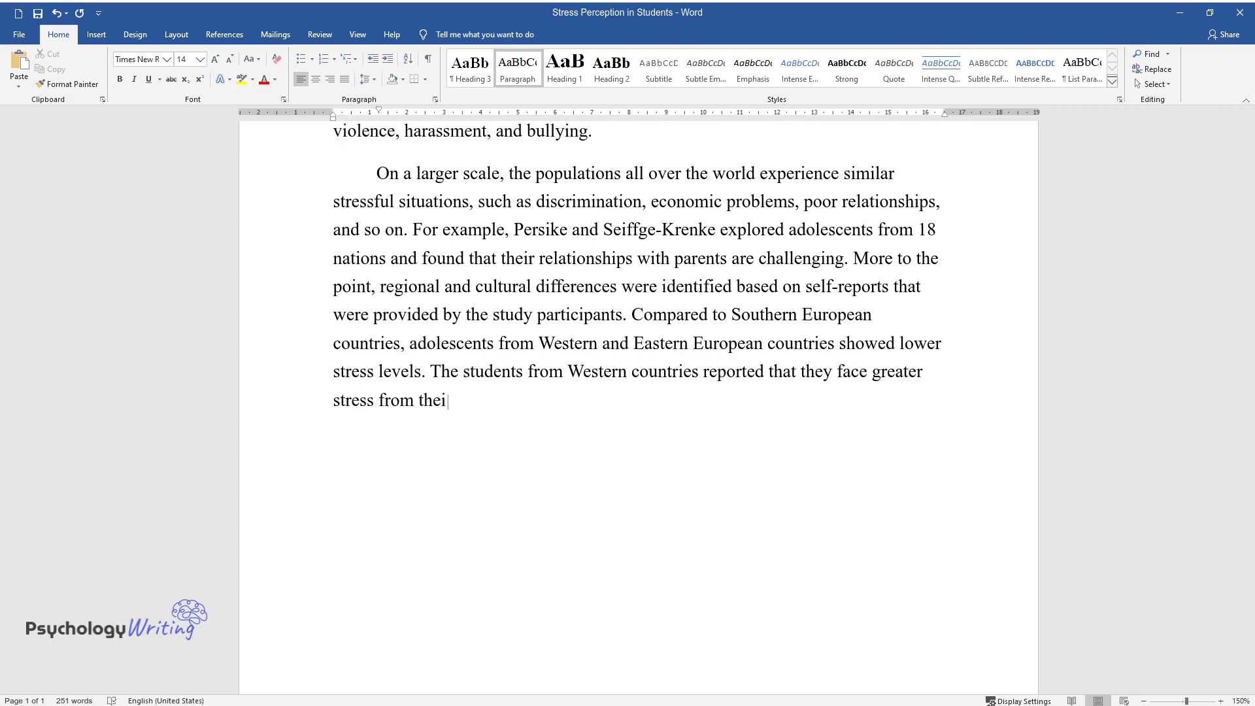
type("r relationships with parents than t")
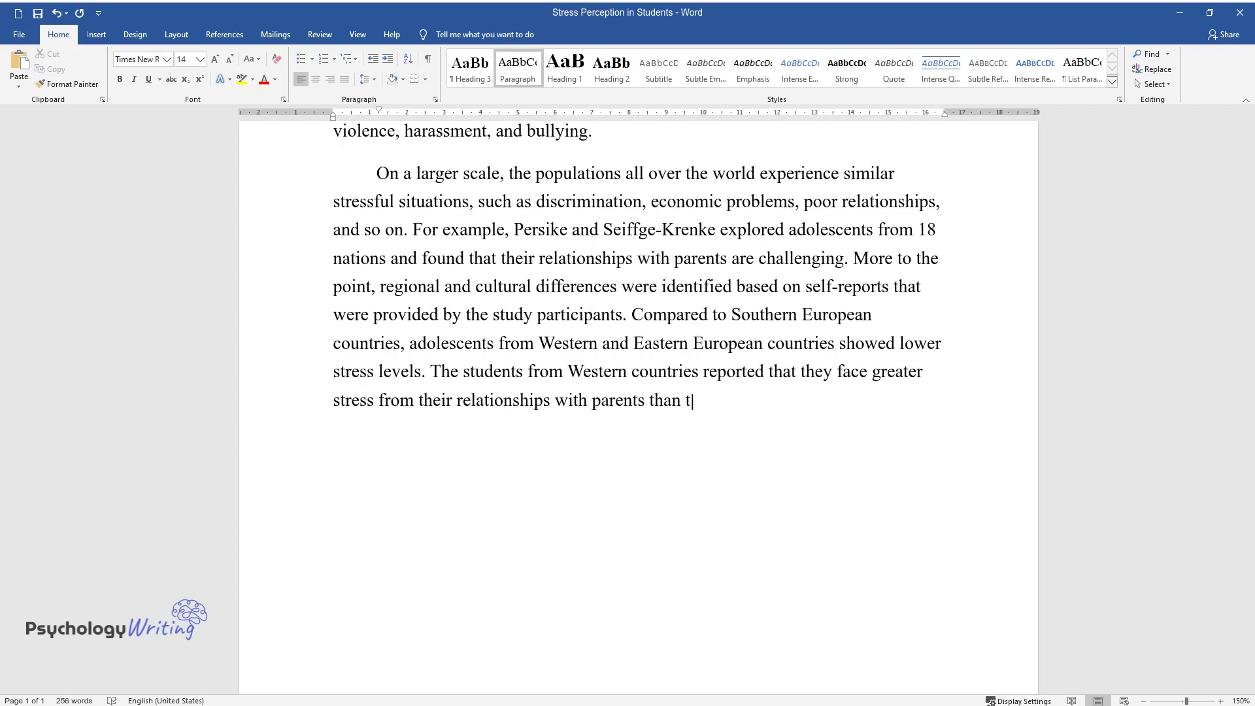
type("heir peers, while females' stress ")
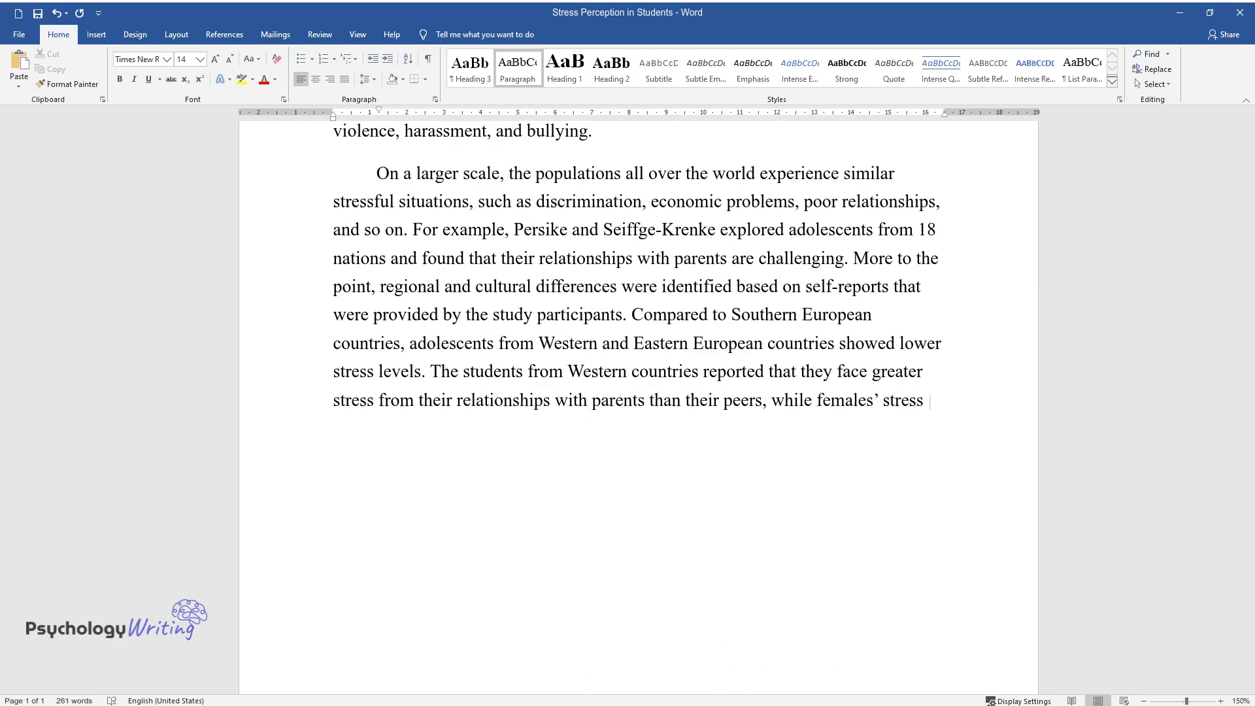
type("levels were higher than those of ma")
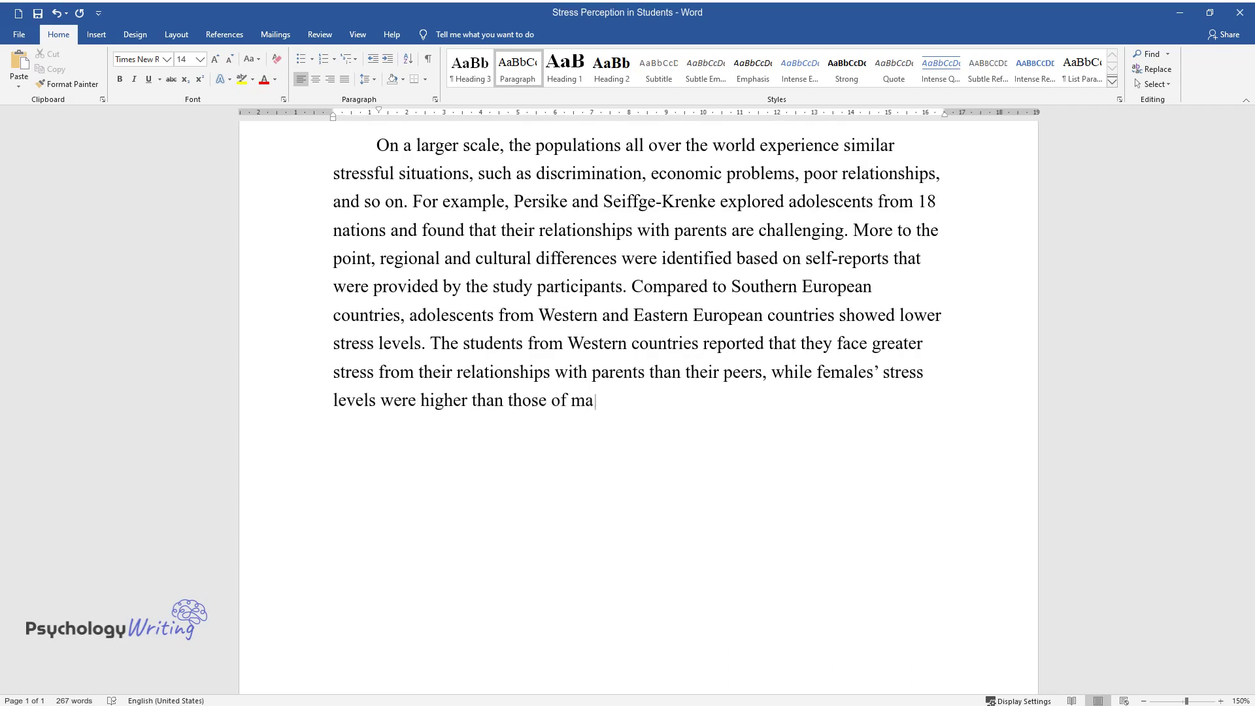
type("les. As for cultural differences, ")
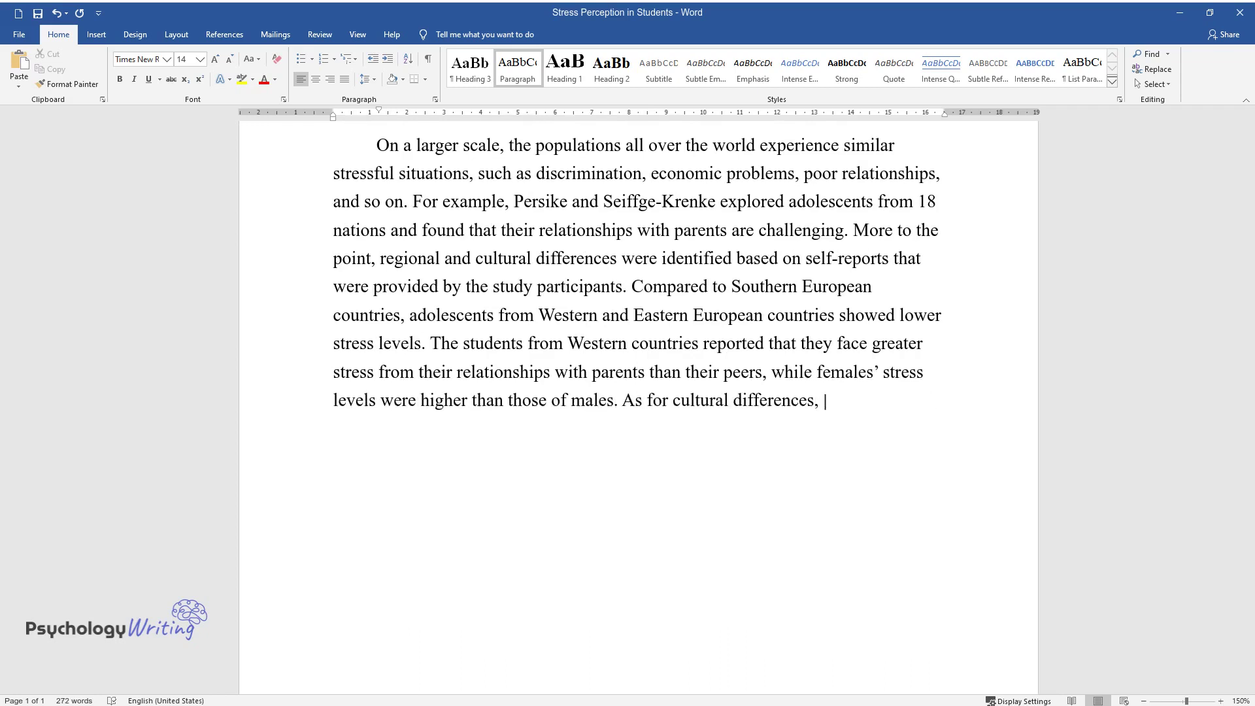
type("the adolescents from the US were fo")
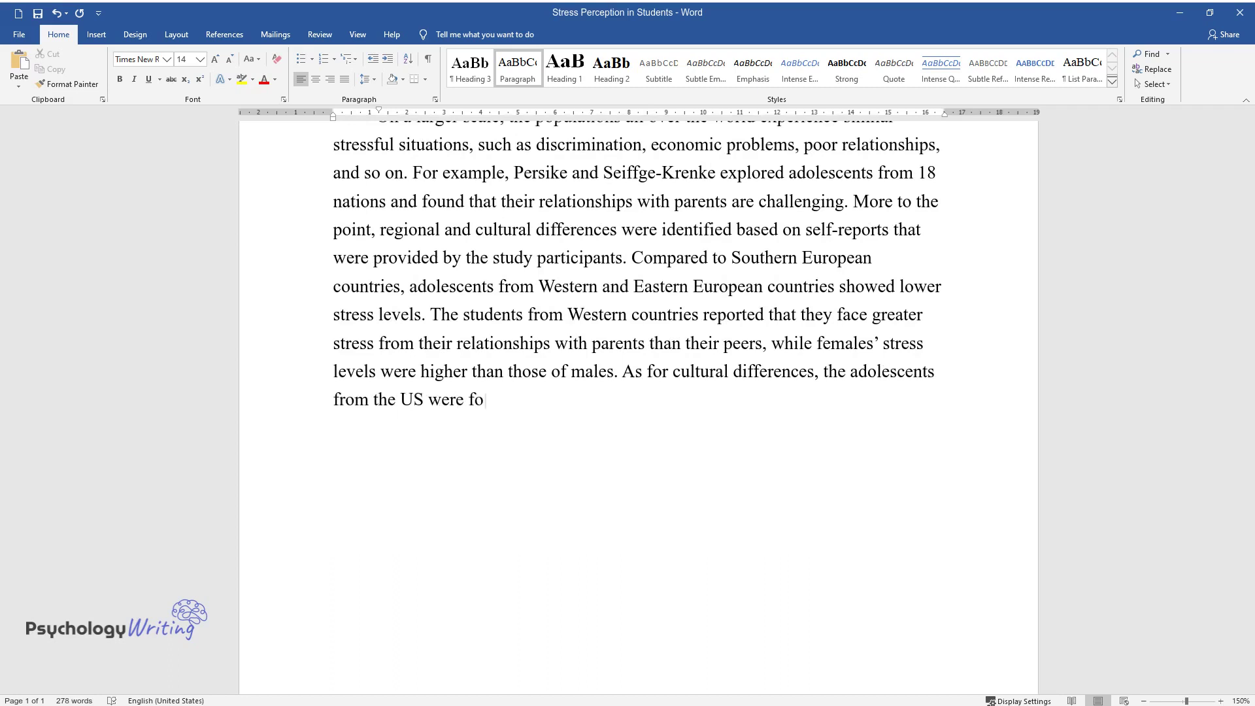
type("und to be more aware of the method")
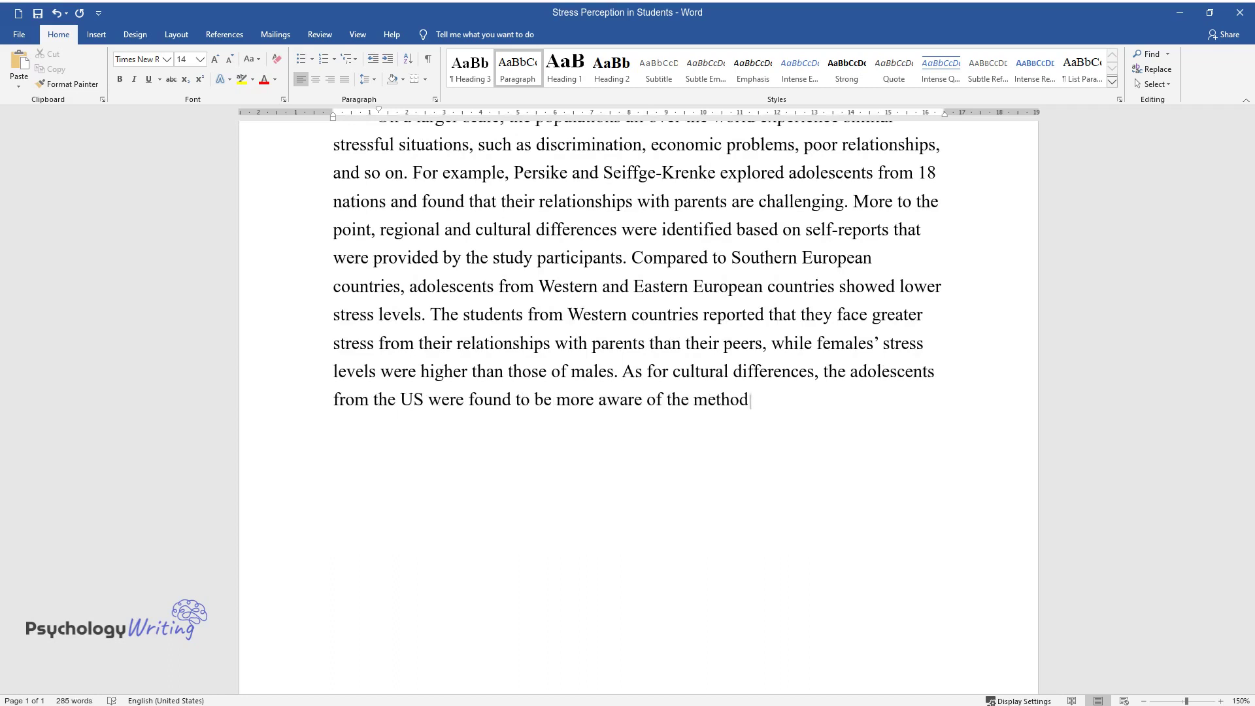
type("s to cope with stress, which was attributed")
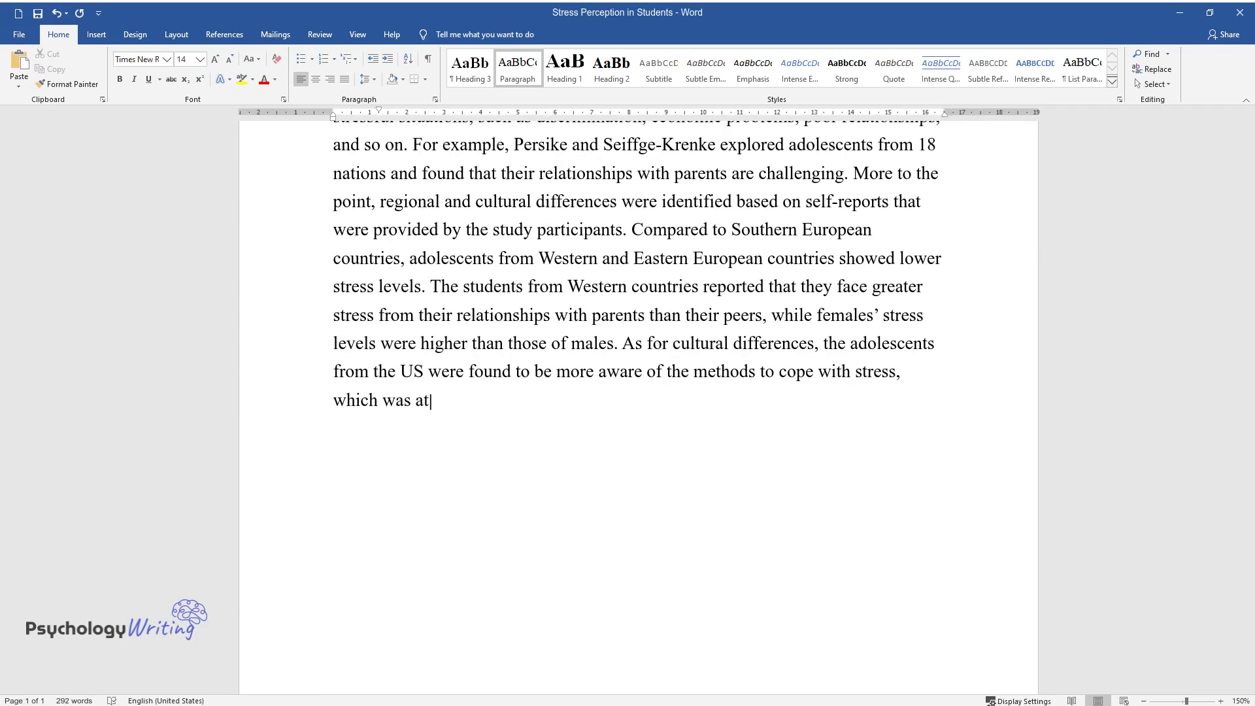
type(" to such values as autono")
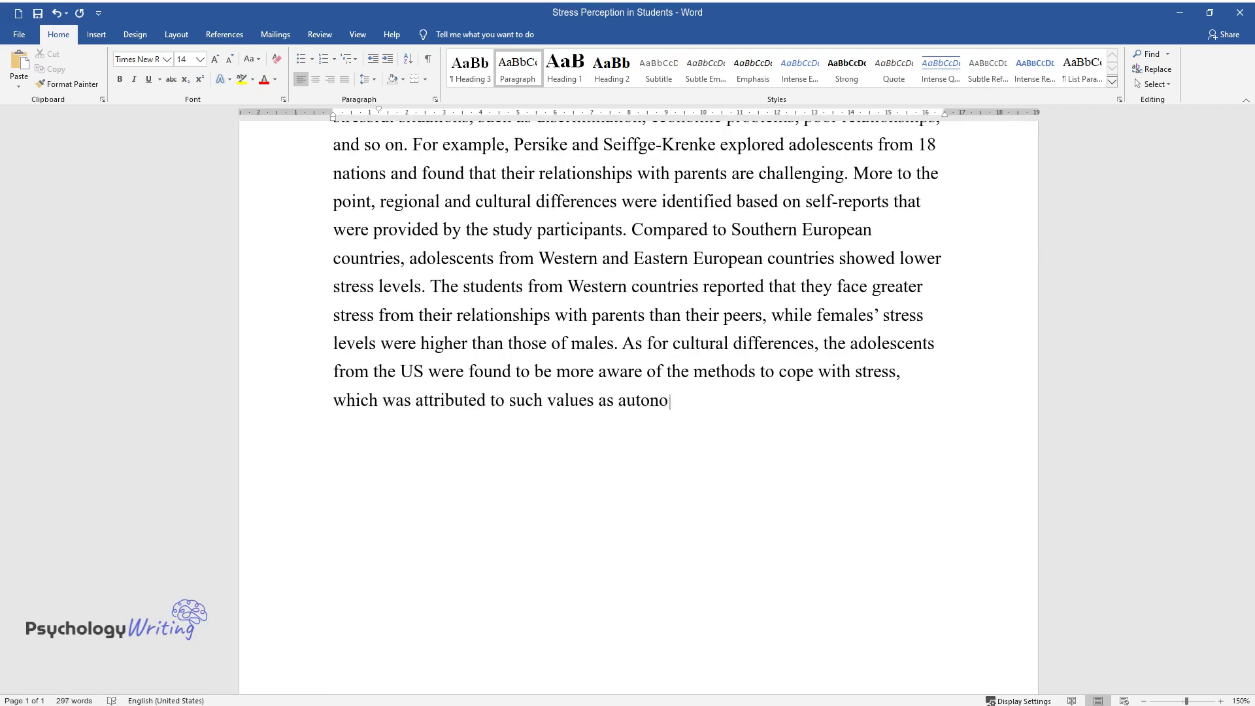
type("my and independence. Since parents in Eastern Europe are less")
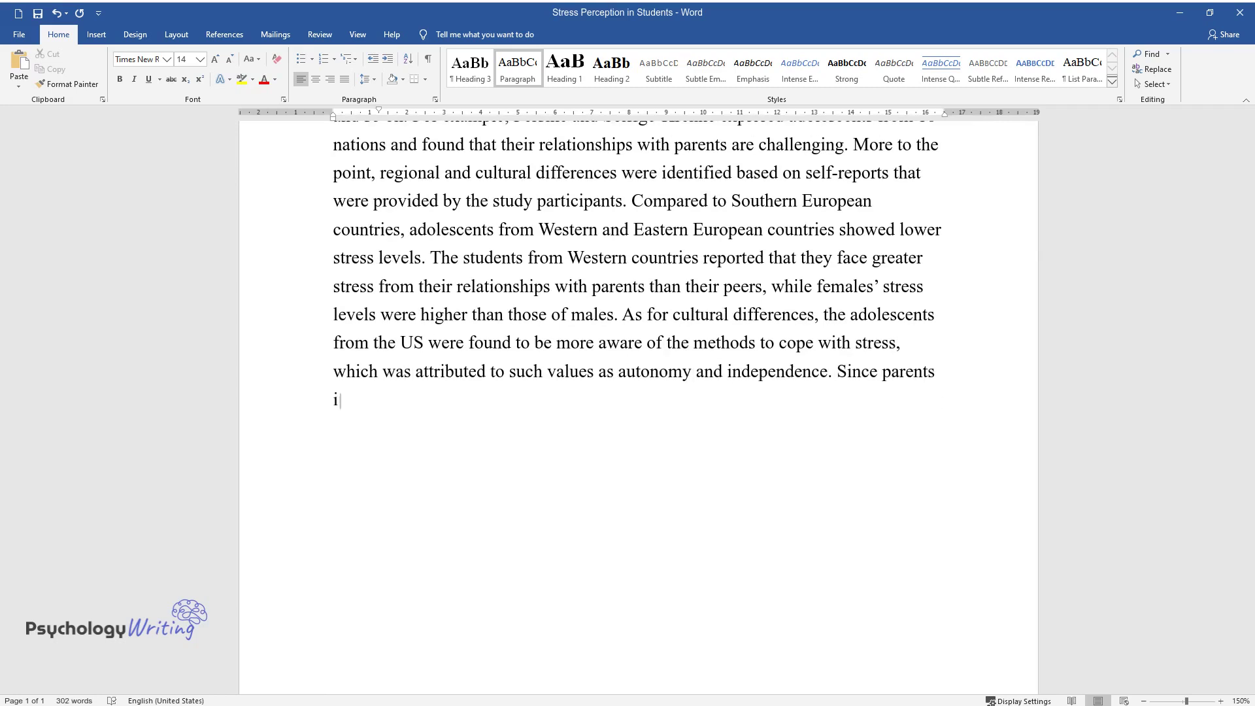
type(" likely t")
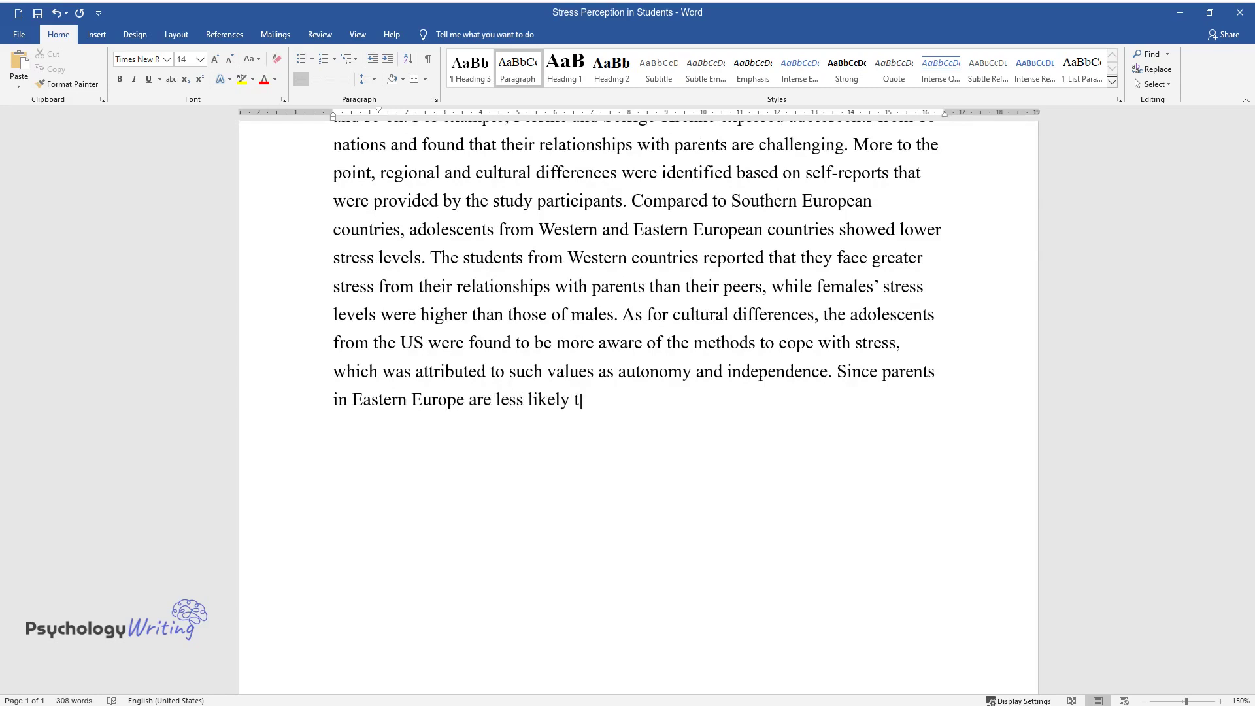
type("o accept their children's independe")
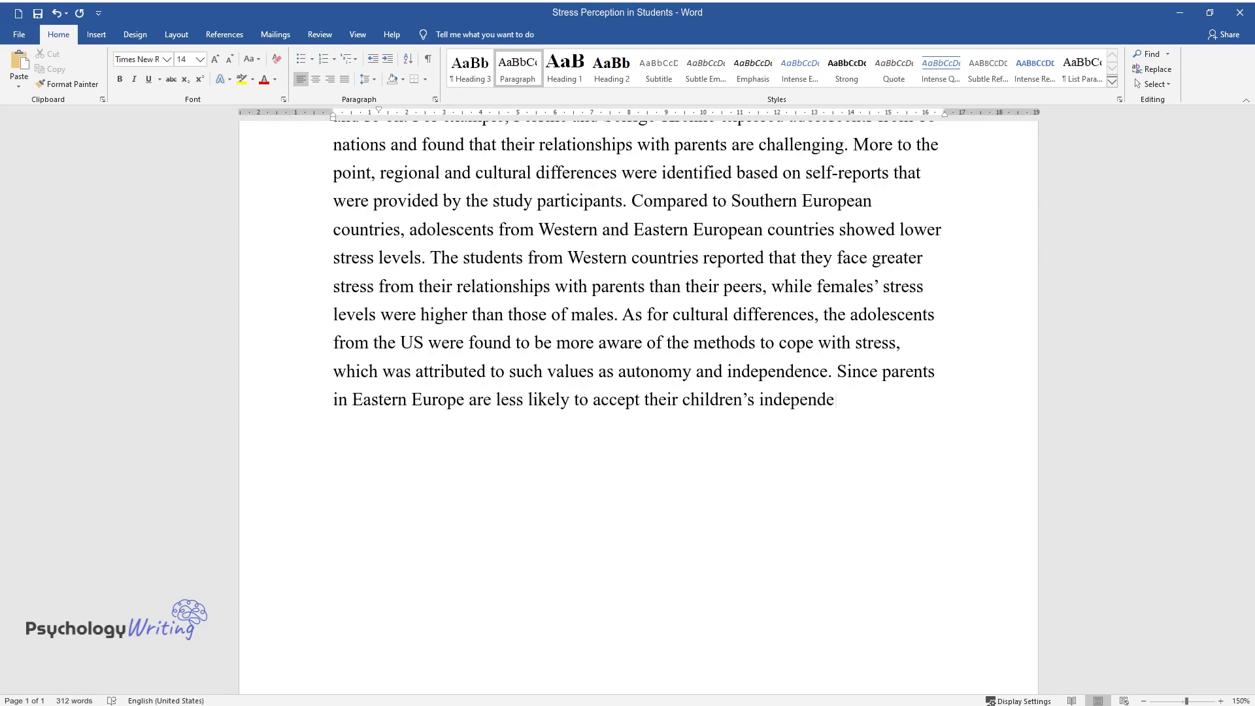
type("nce, it causes tension.")
key("Return")
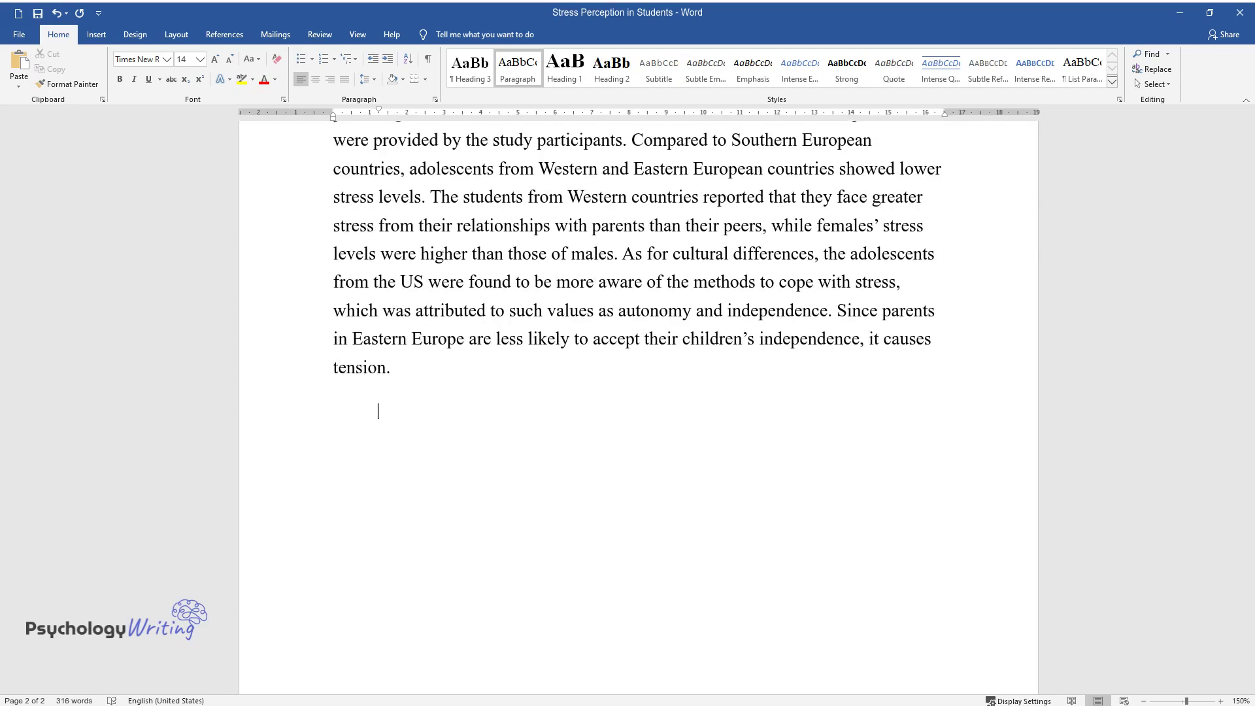
Write the cultural differences paragraph, ending 'which determine their access to healthcare services.'
type("Cultural dif")
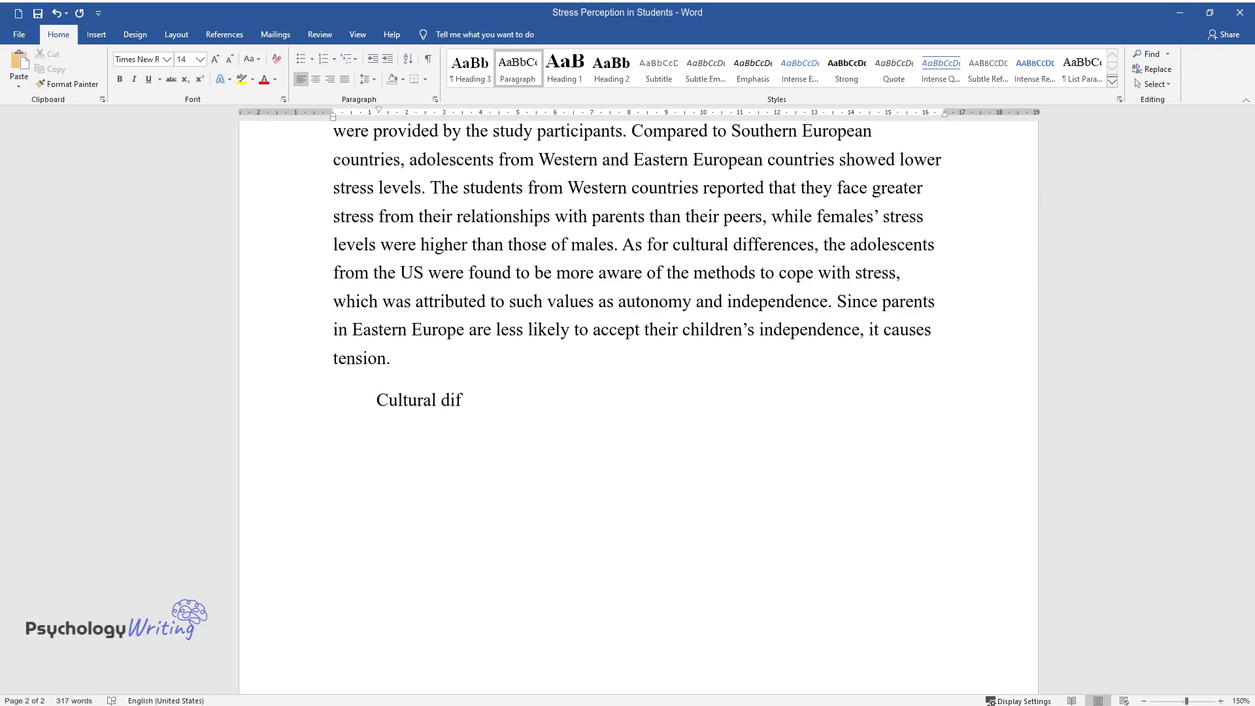
type("ferences in stress perception sign")
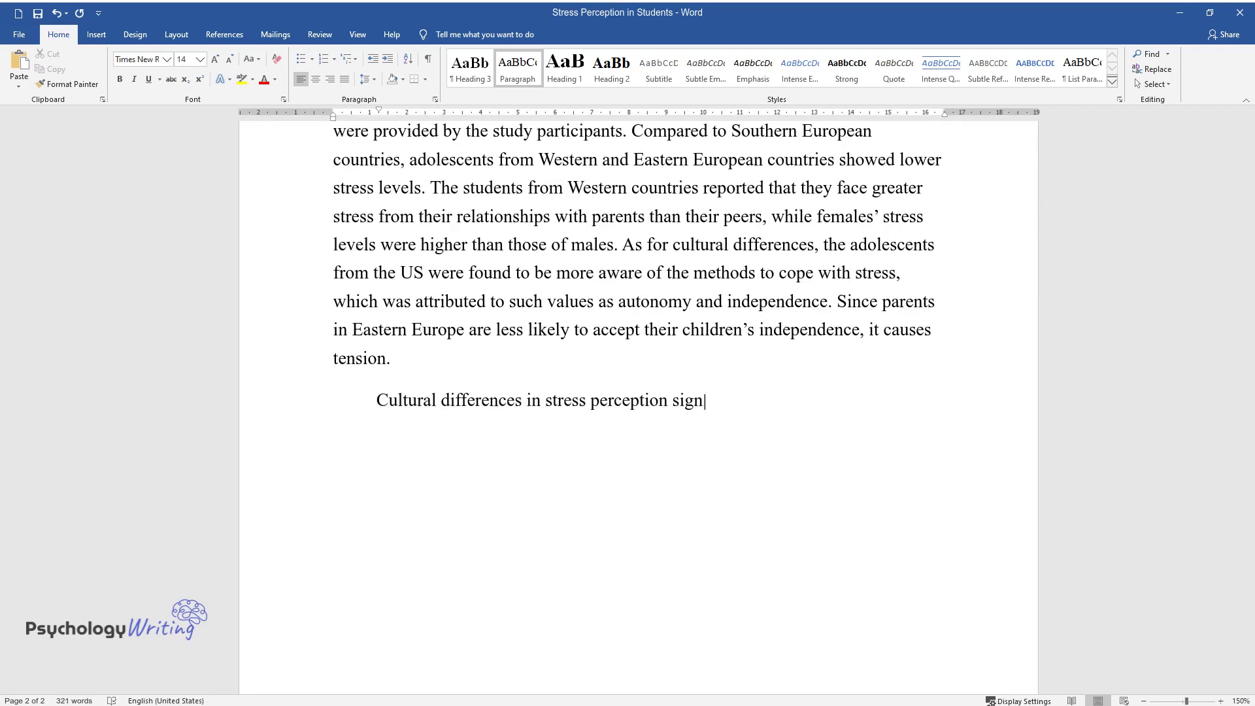
type("ificantly affect mental and physic")
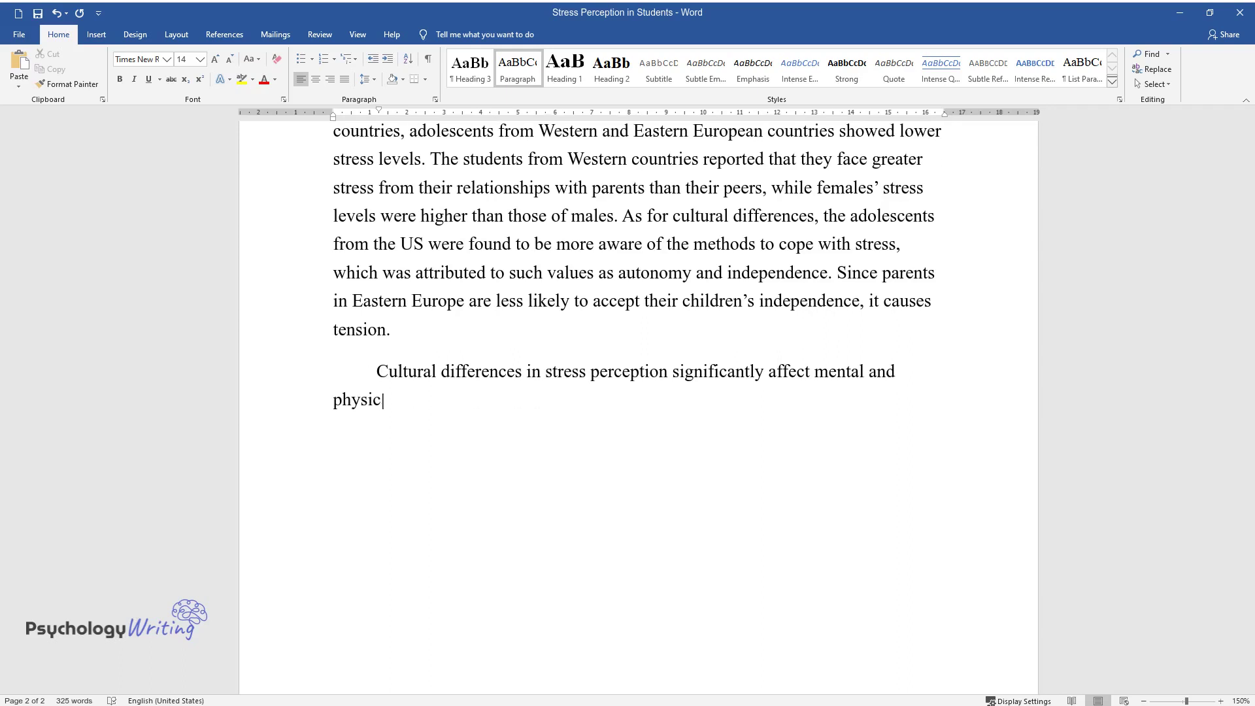
type("al health outcomes. Such collectivi")
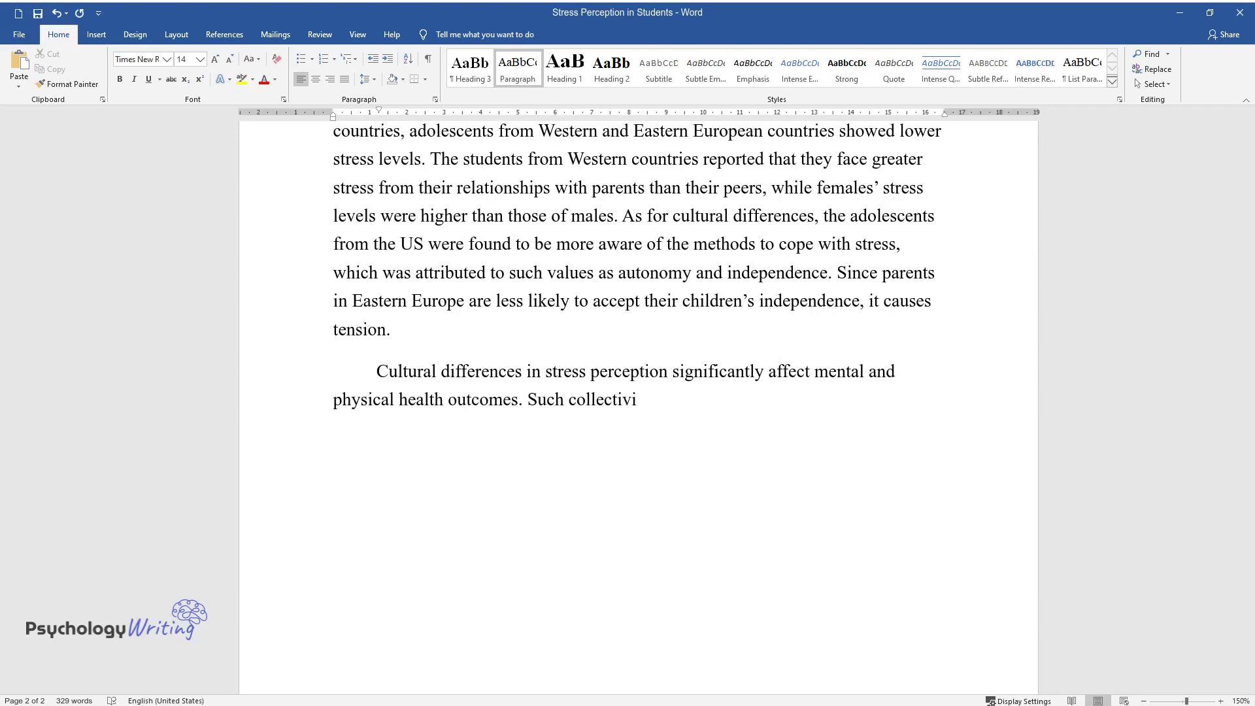
type("stic ethnicities as Latin American")
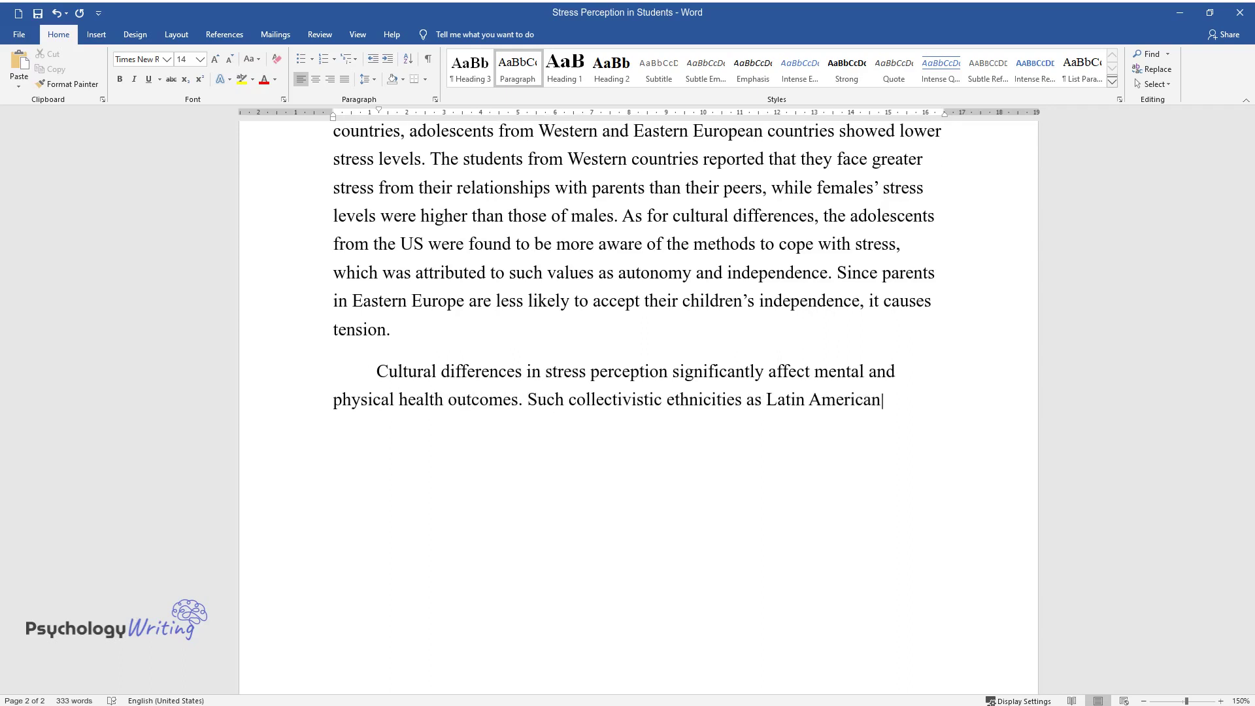
type("s and African Americans value famil")
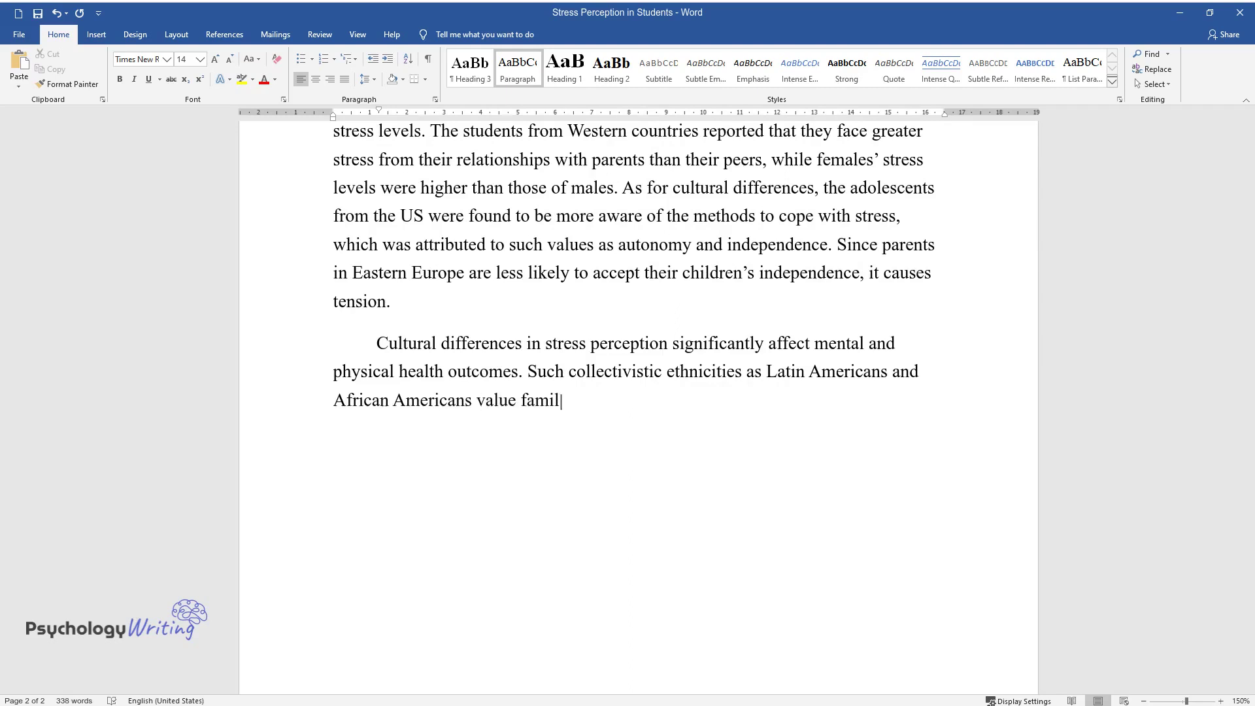
type("y relationships that help them in")
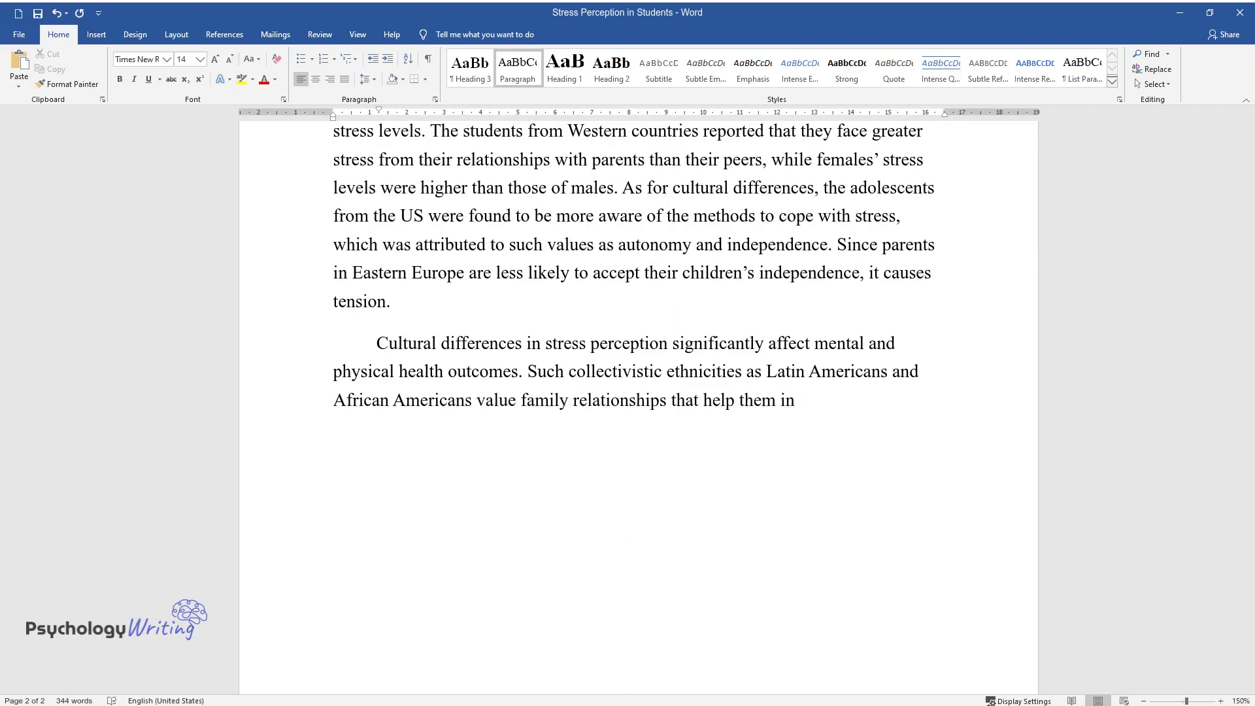
type(" mitigating stress. Asian culture prioritizes the sup")
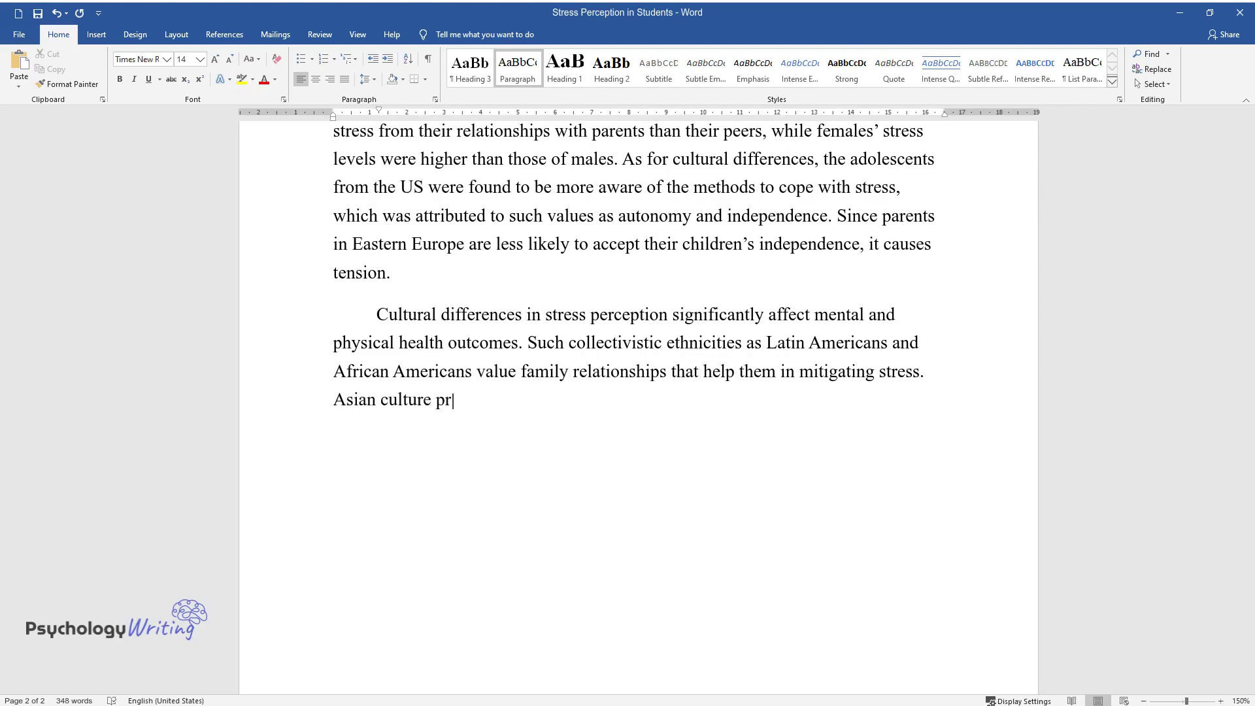
type("pression of emoti")
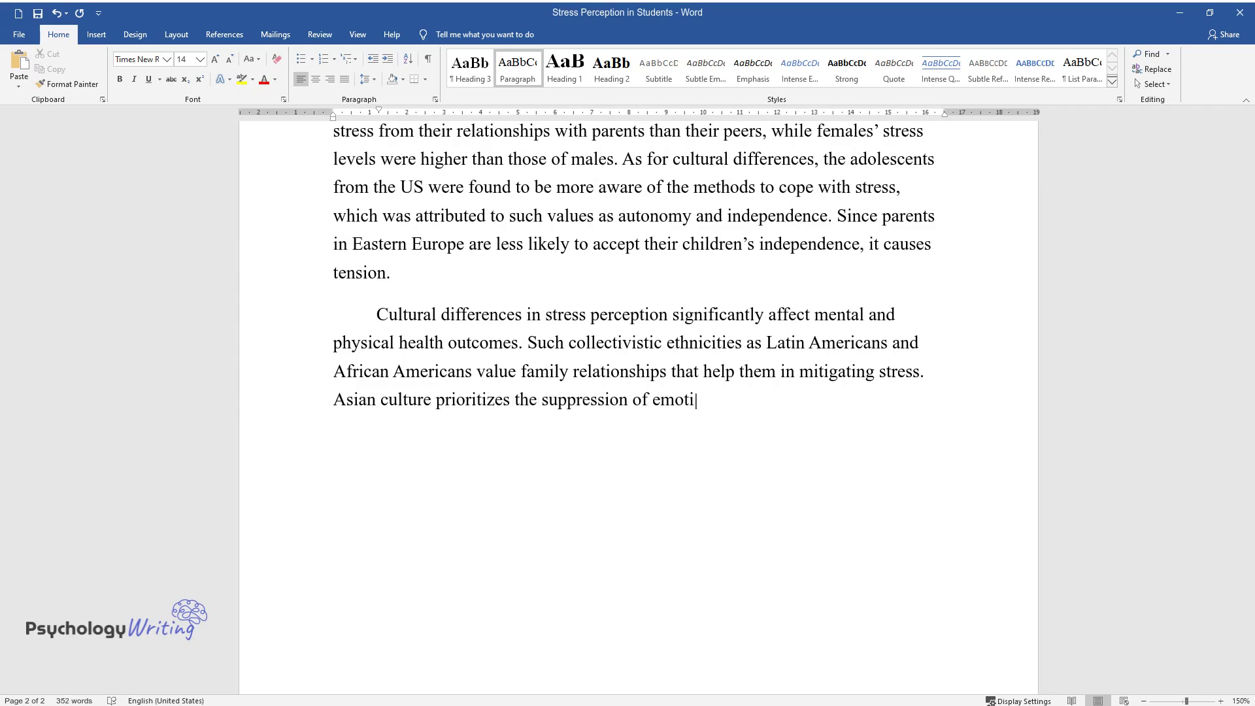
type("ons in public, which leads to considering emotion sh")
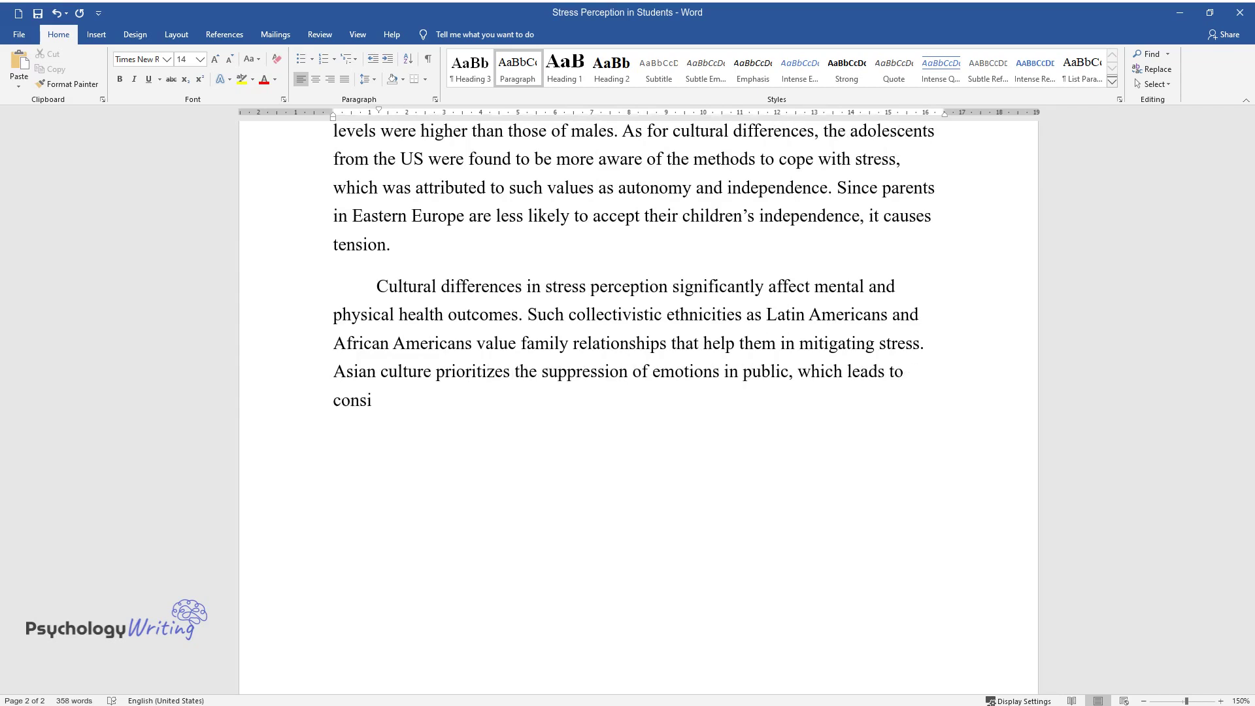
type("aring as a violat")
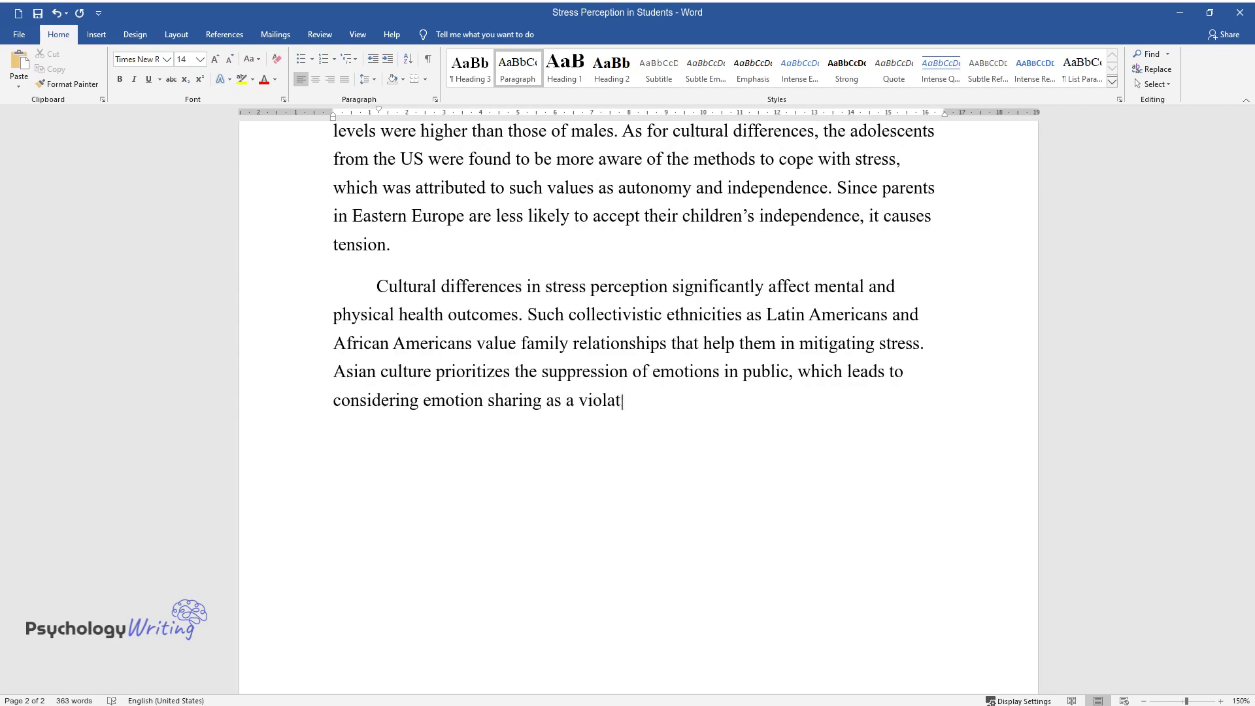
type("ion of norms. It leads to numerous ")
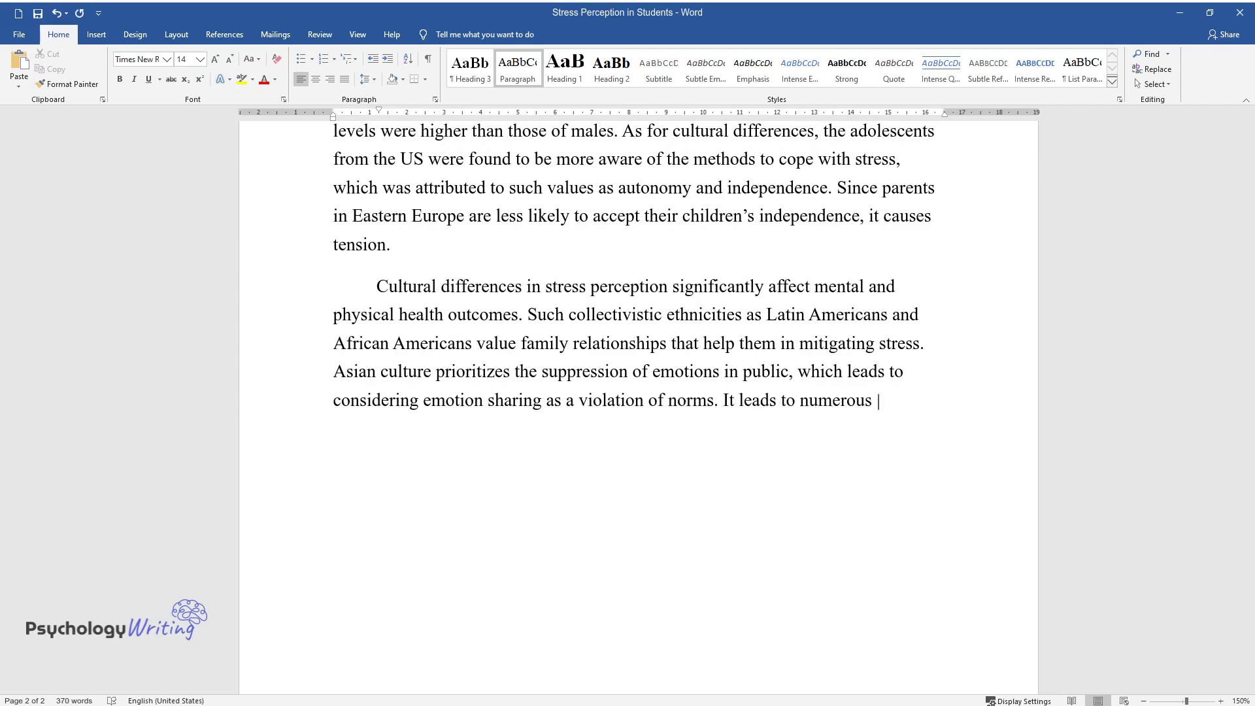
type("mental problems, including depress")
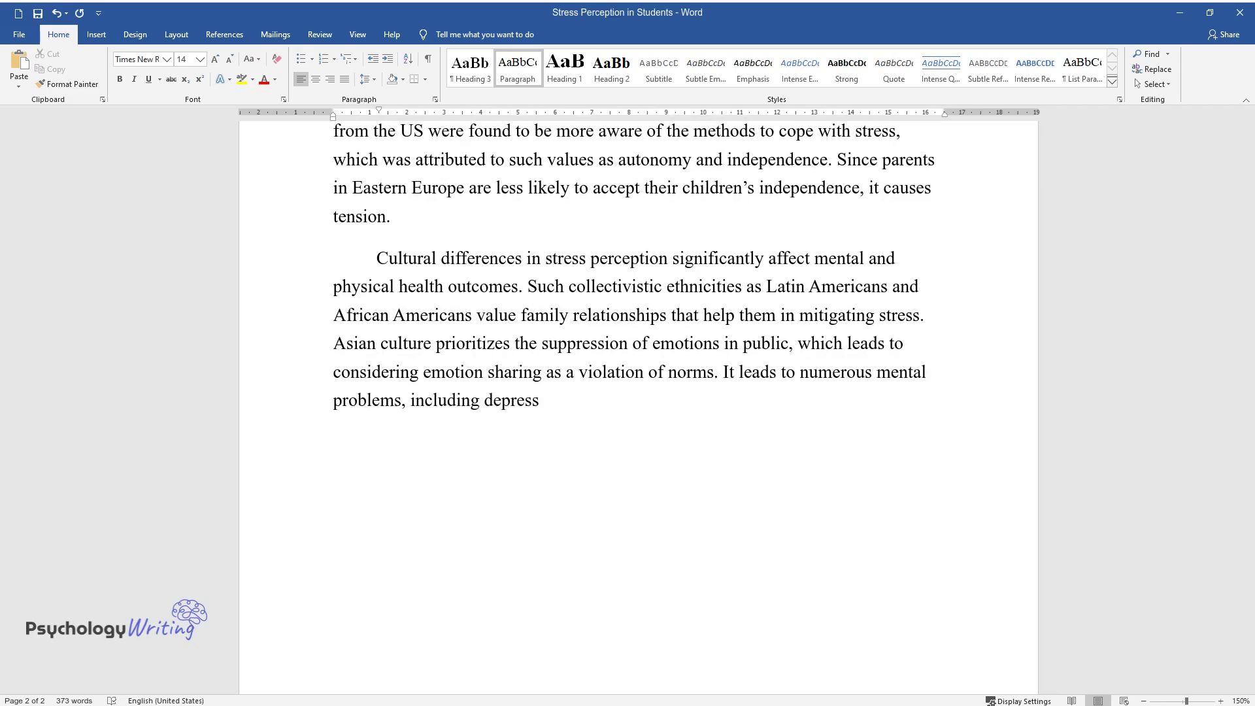
type("ion and anxiety. A lack of social s")
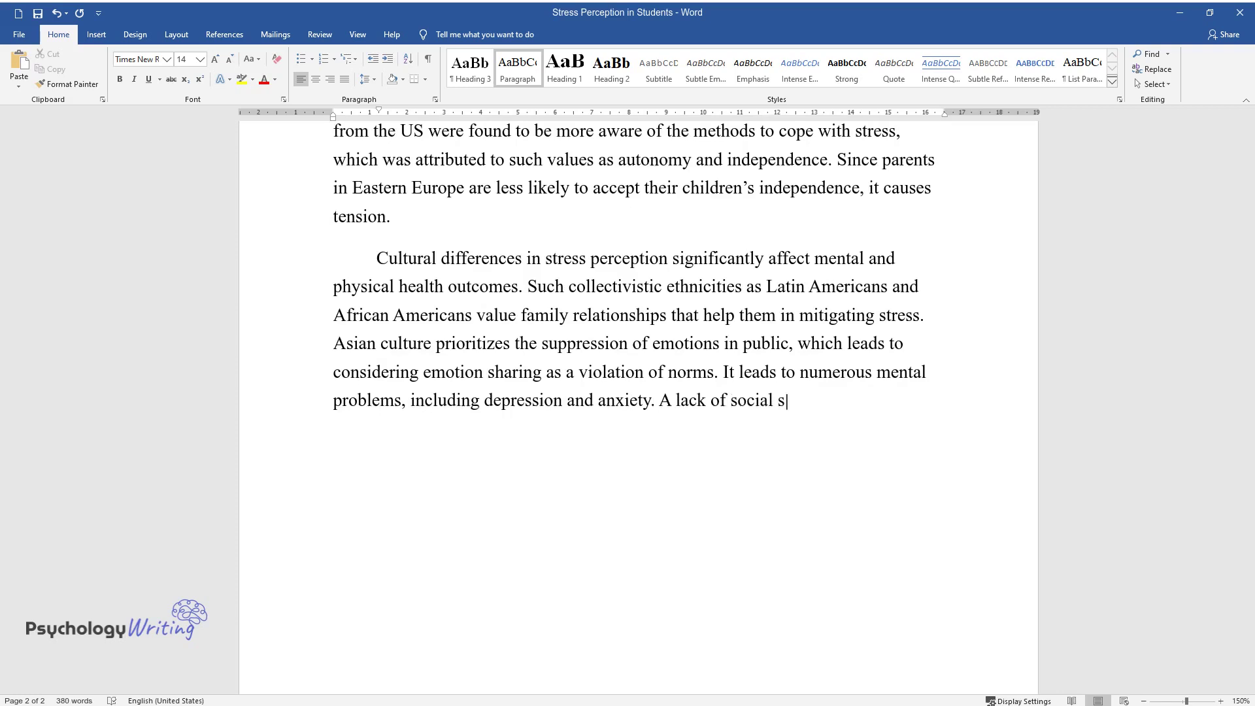
type("upport was regarded as a critical ")
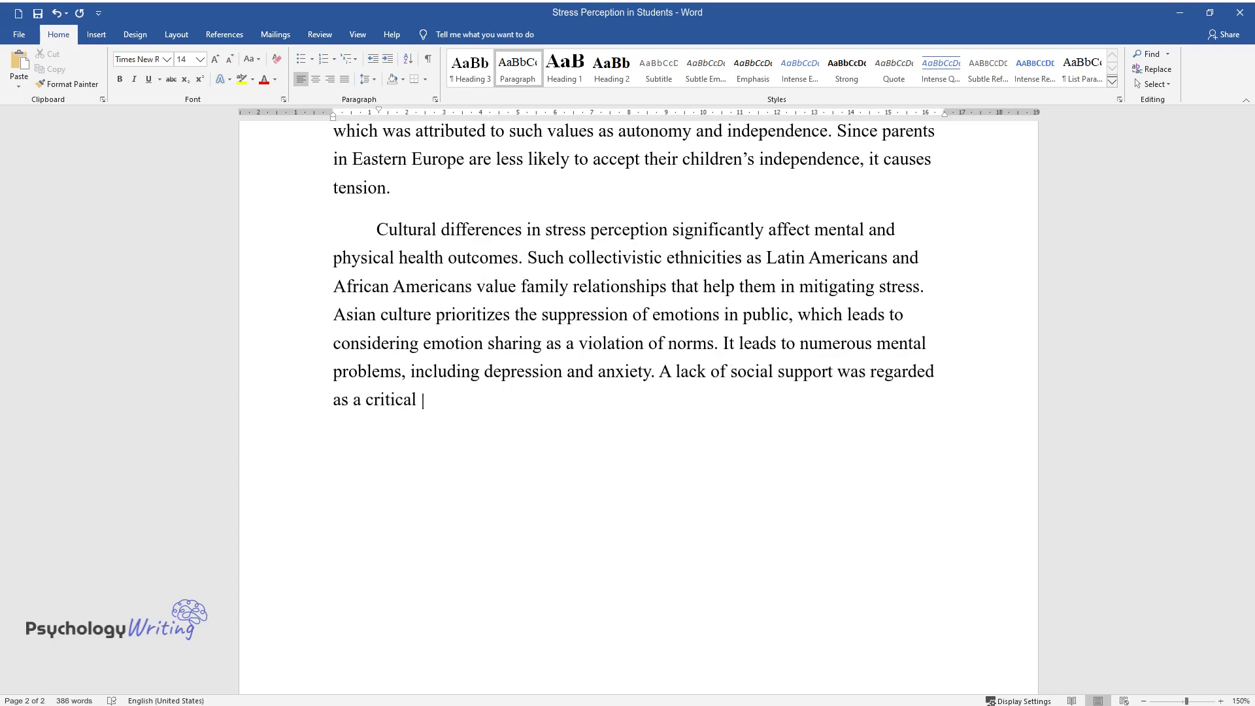
type("driver of stress increase among His")
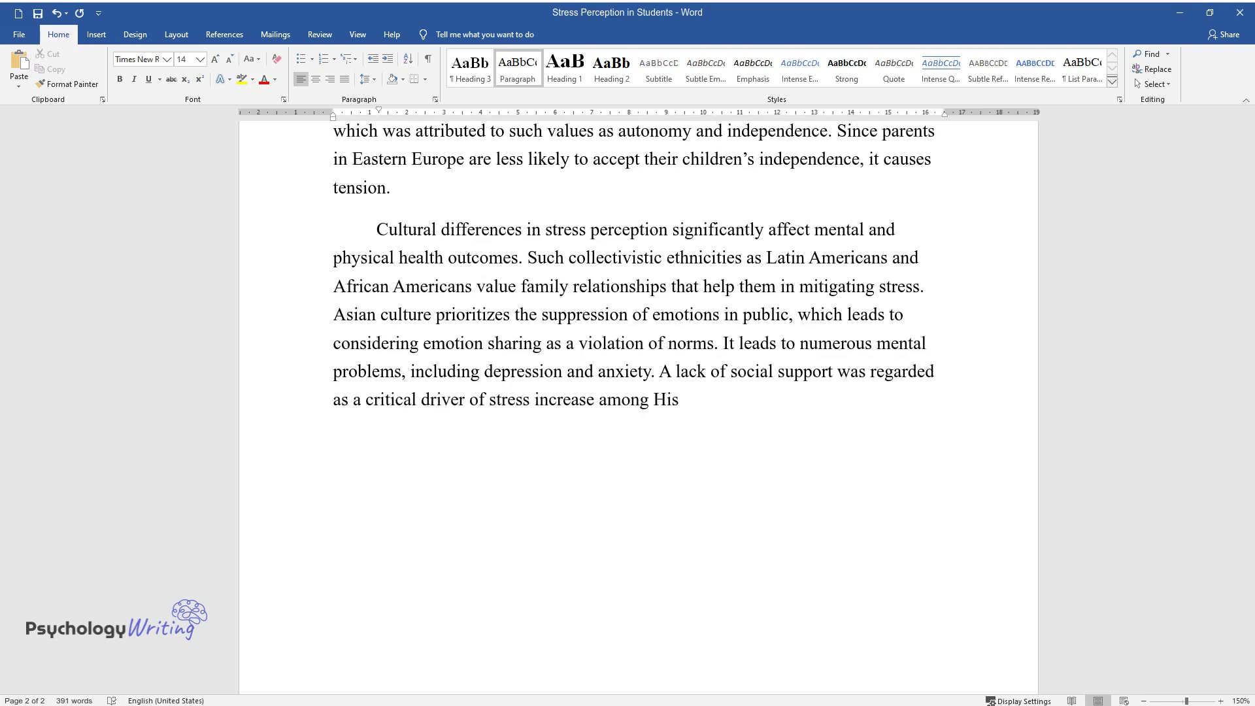
type("panics and Asian Americans. The st")
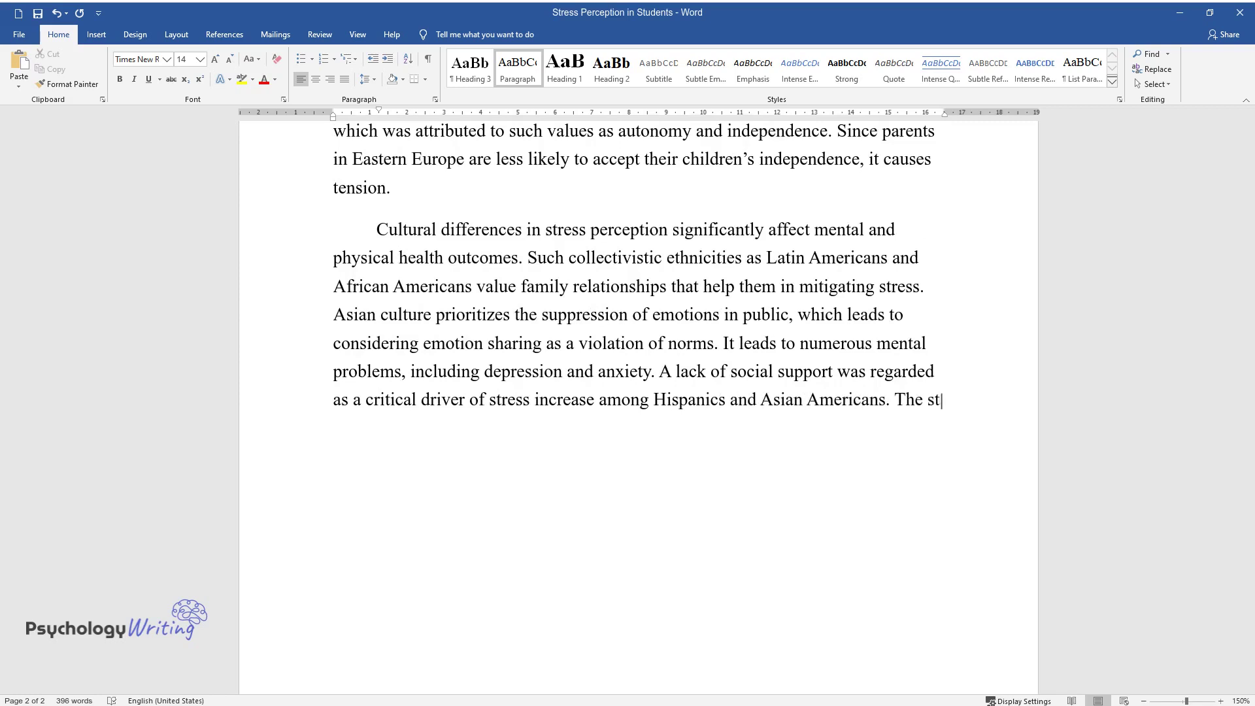
type("udy by Shavitt also shows that Afri")
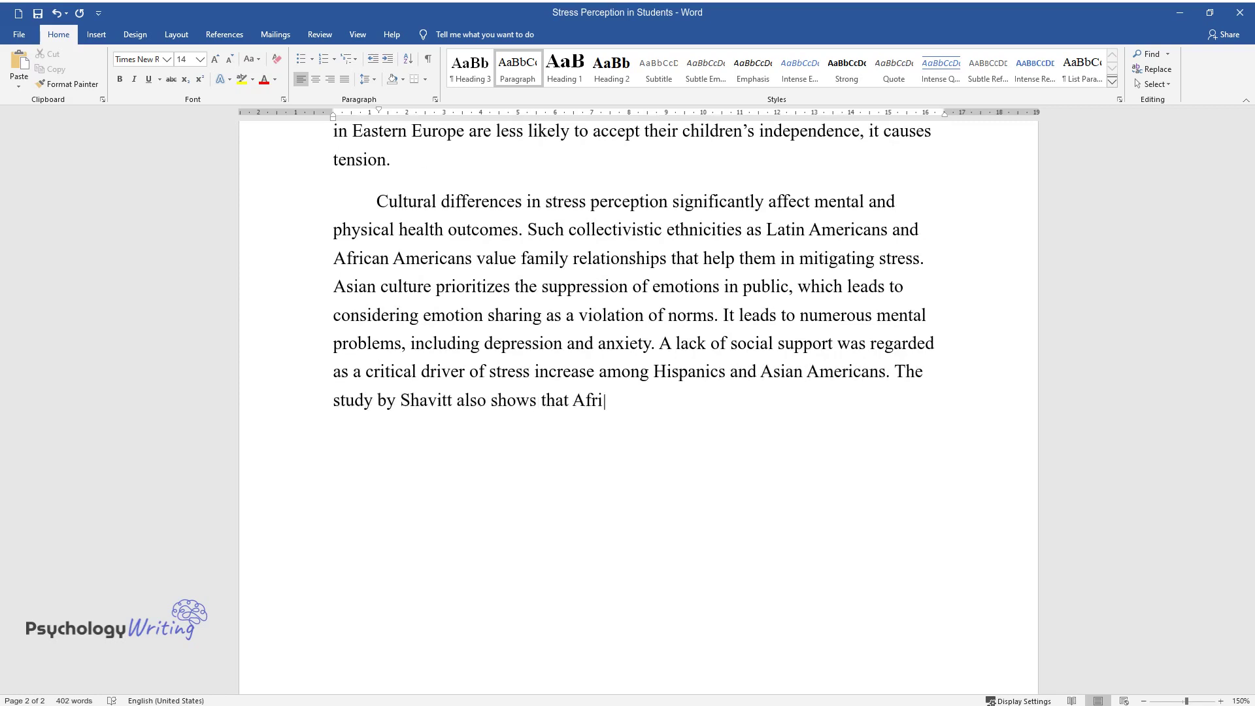
type("can Americans have higher stress r")
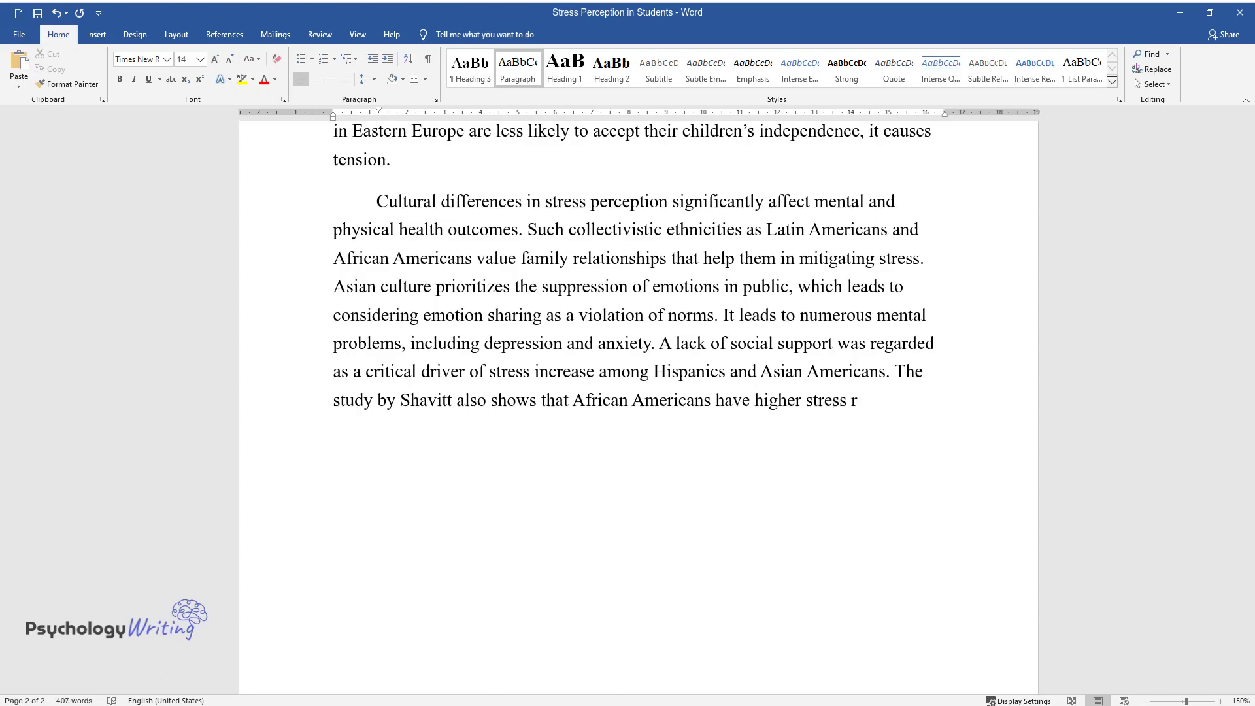
type("ates compared to Whites and Mexican")
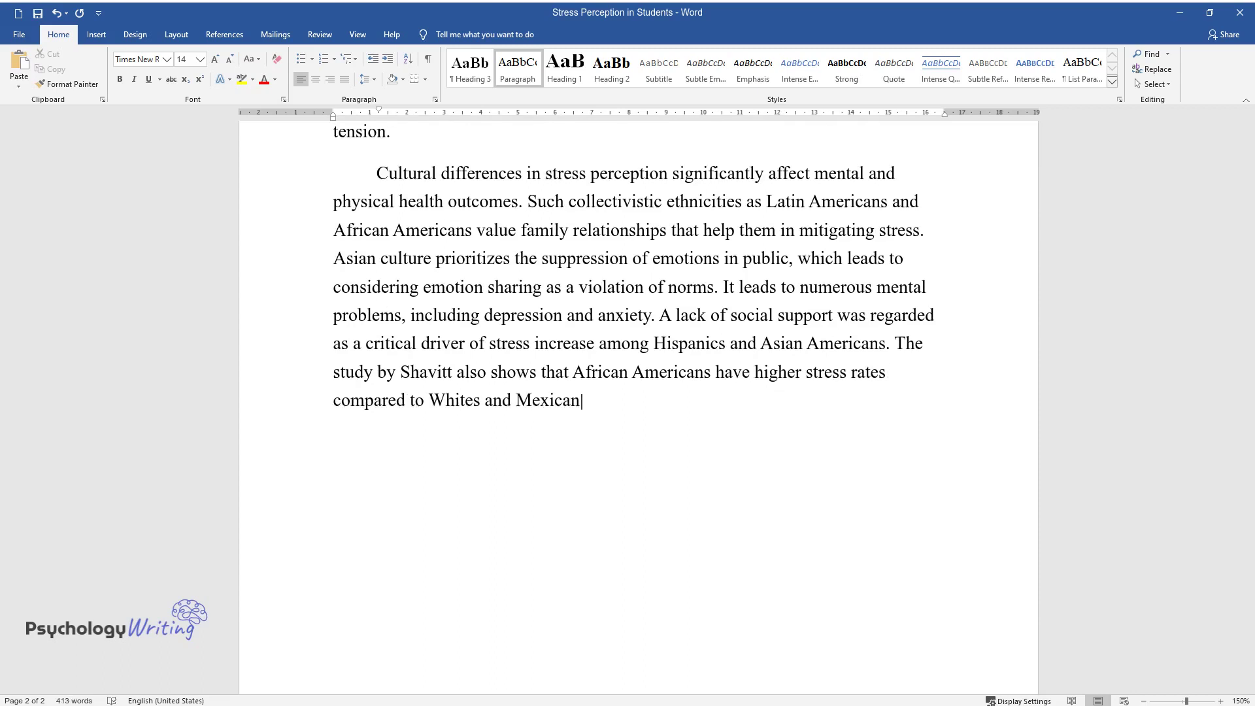
type(" Americans. Whites were found to h")
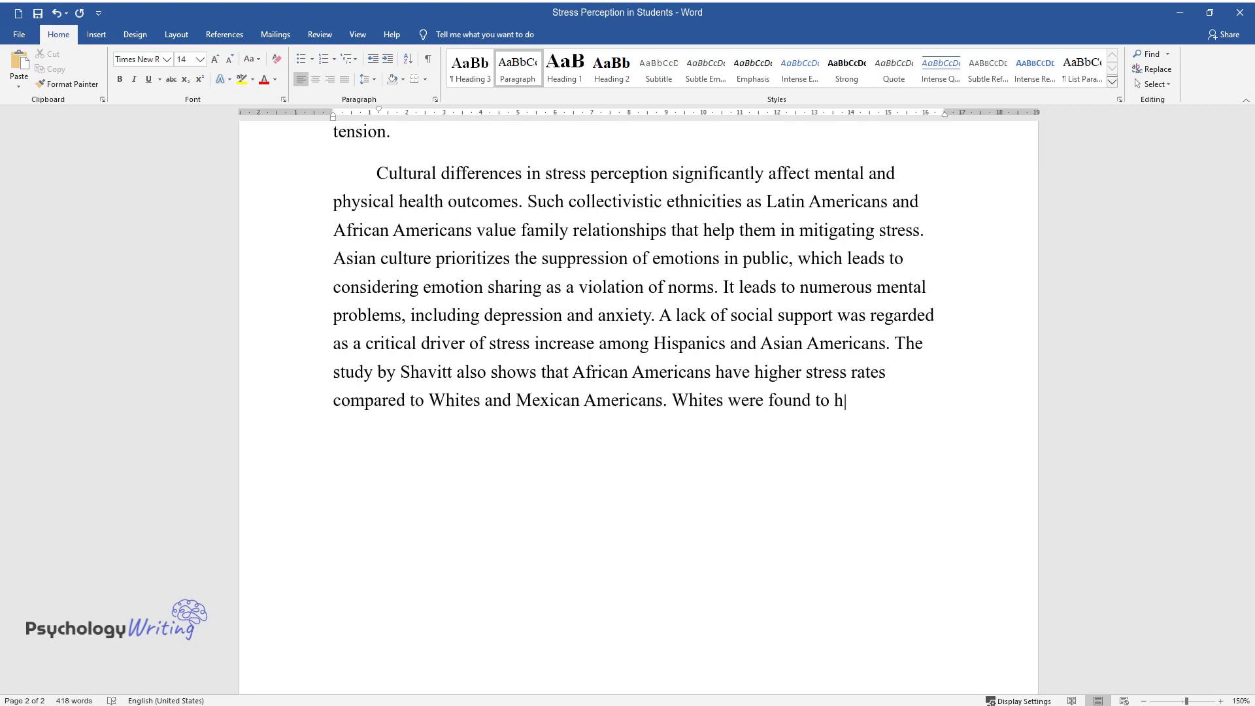
type("ave fewer physical health problems")
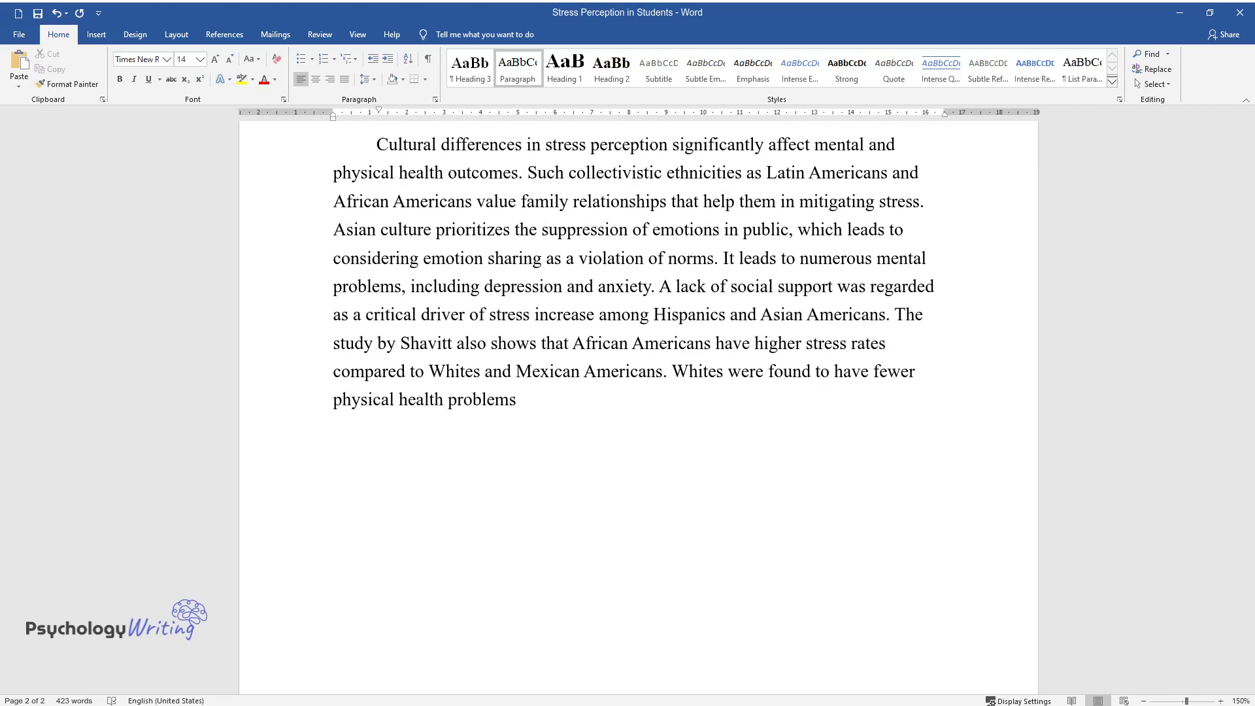
type(" in relation to African Americans a")
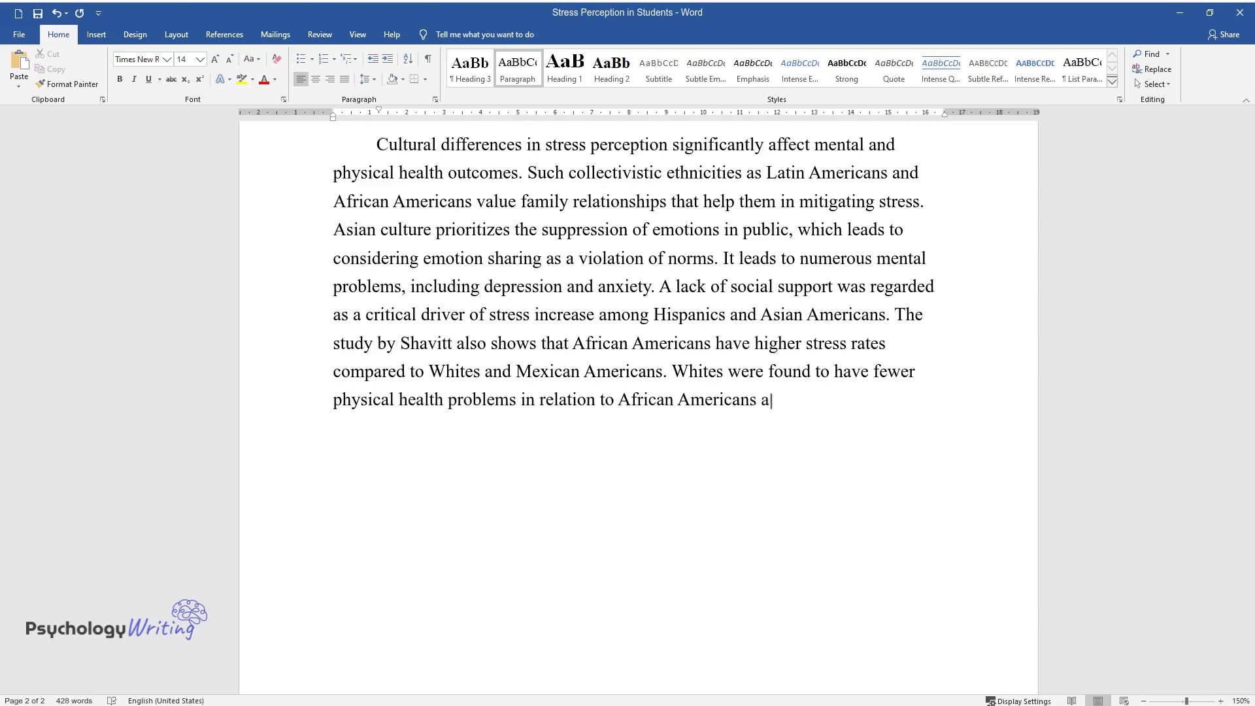
type("nd Latin groups. In addition to the")
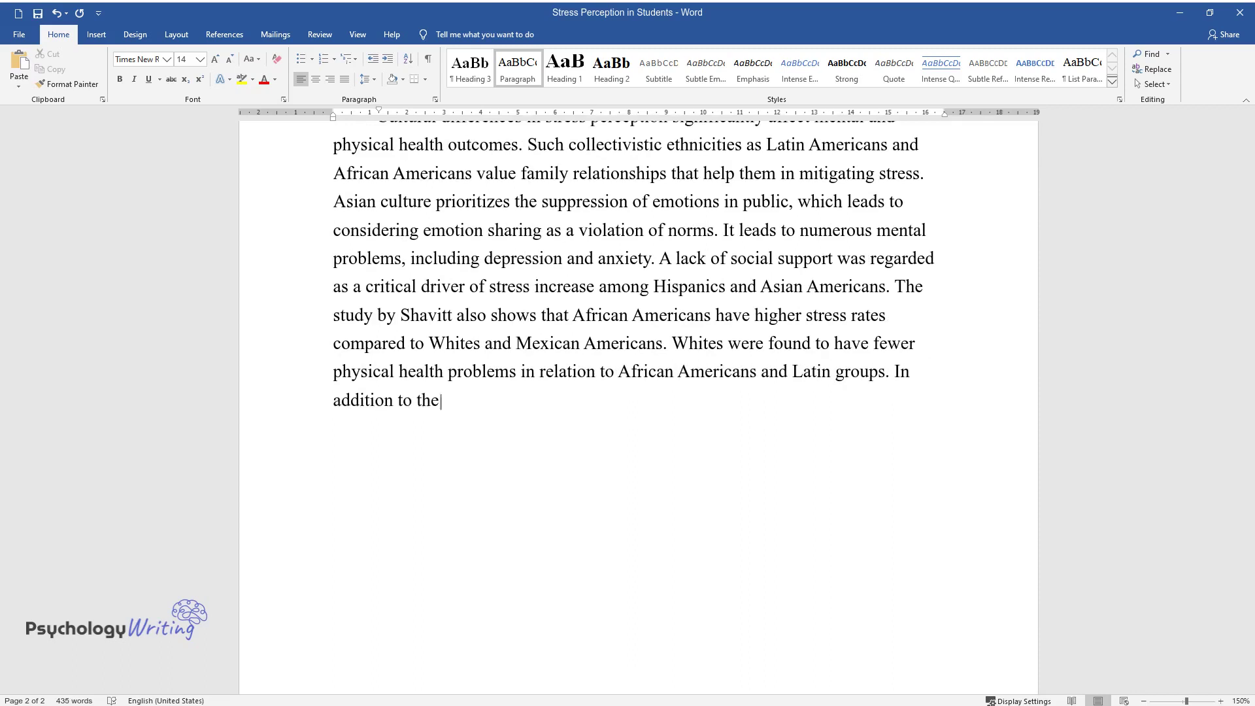
type(" distinction between collectivisti")
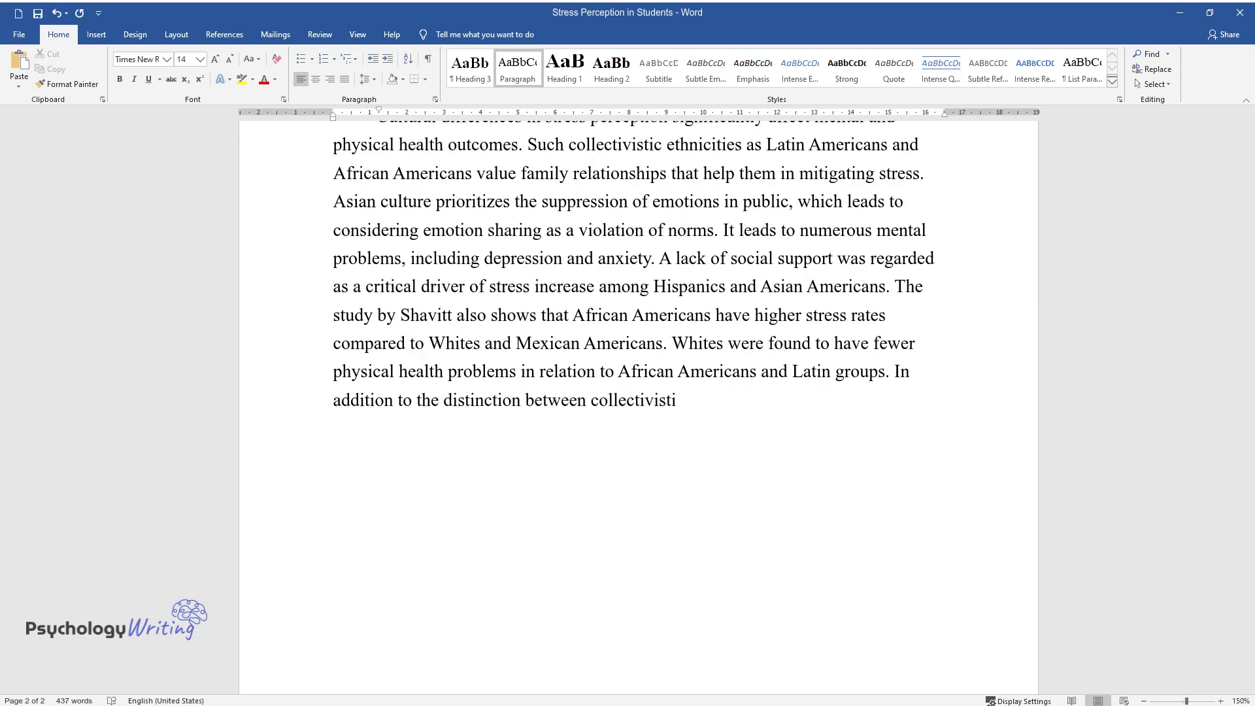
type("c and individualistic features, the")
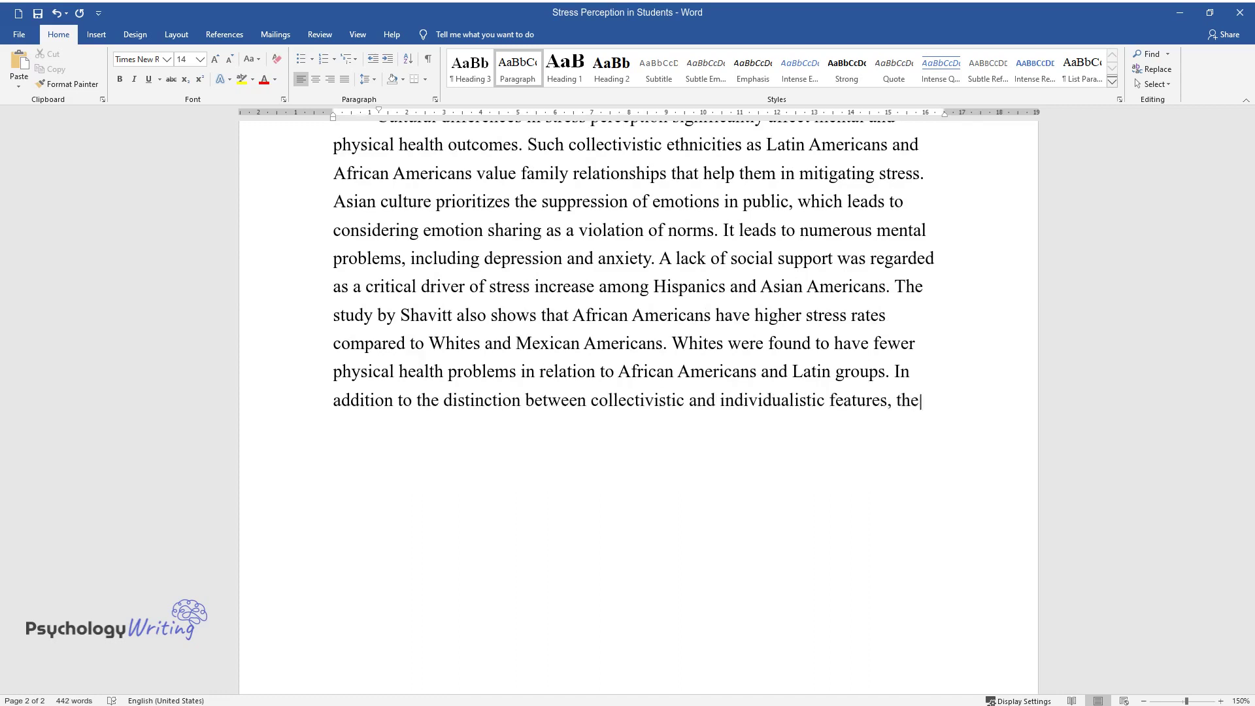
type(" mentioned differences are caused ")
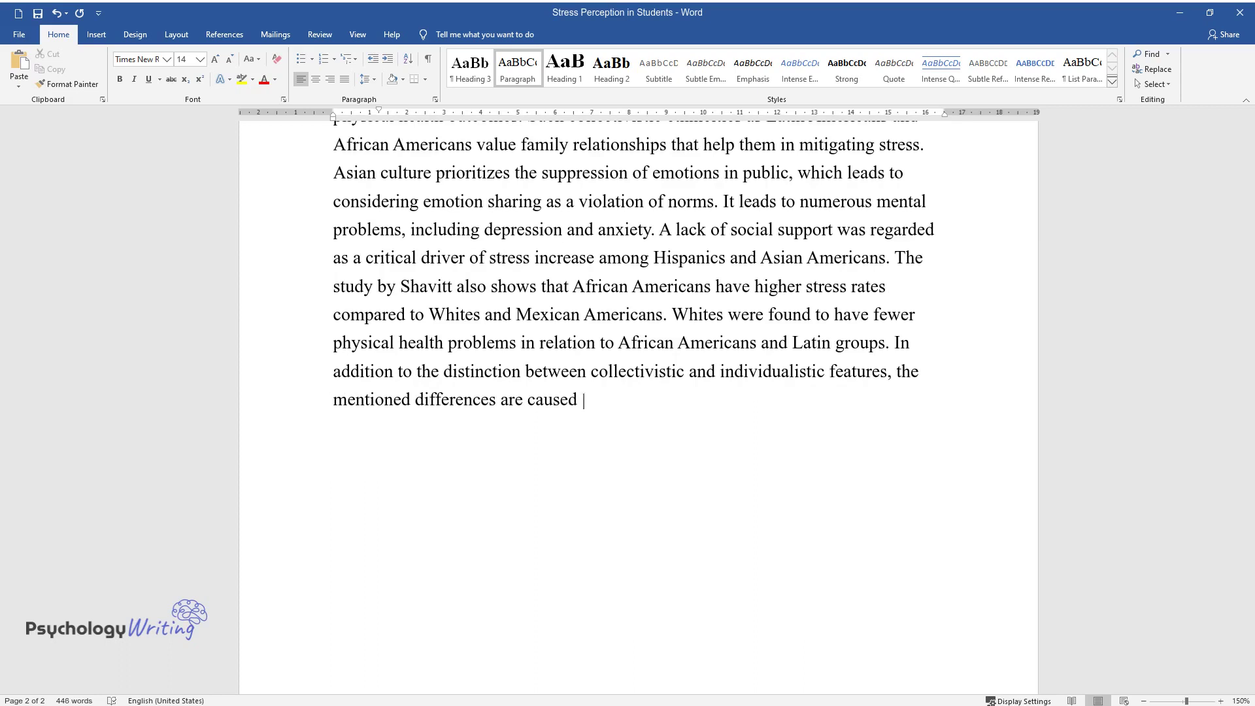
type("by the average income and social po")
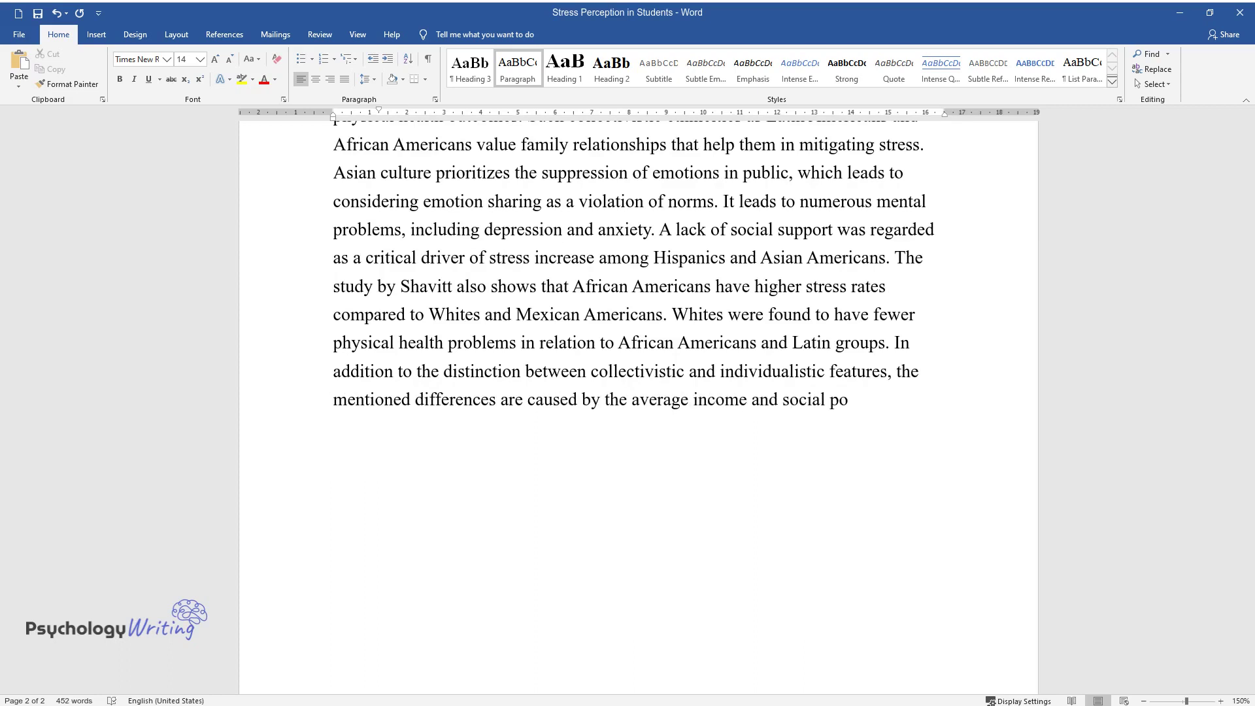
type("f various ethnicities, whi")
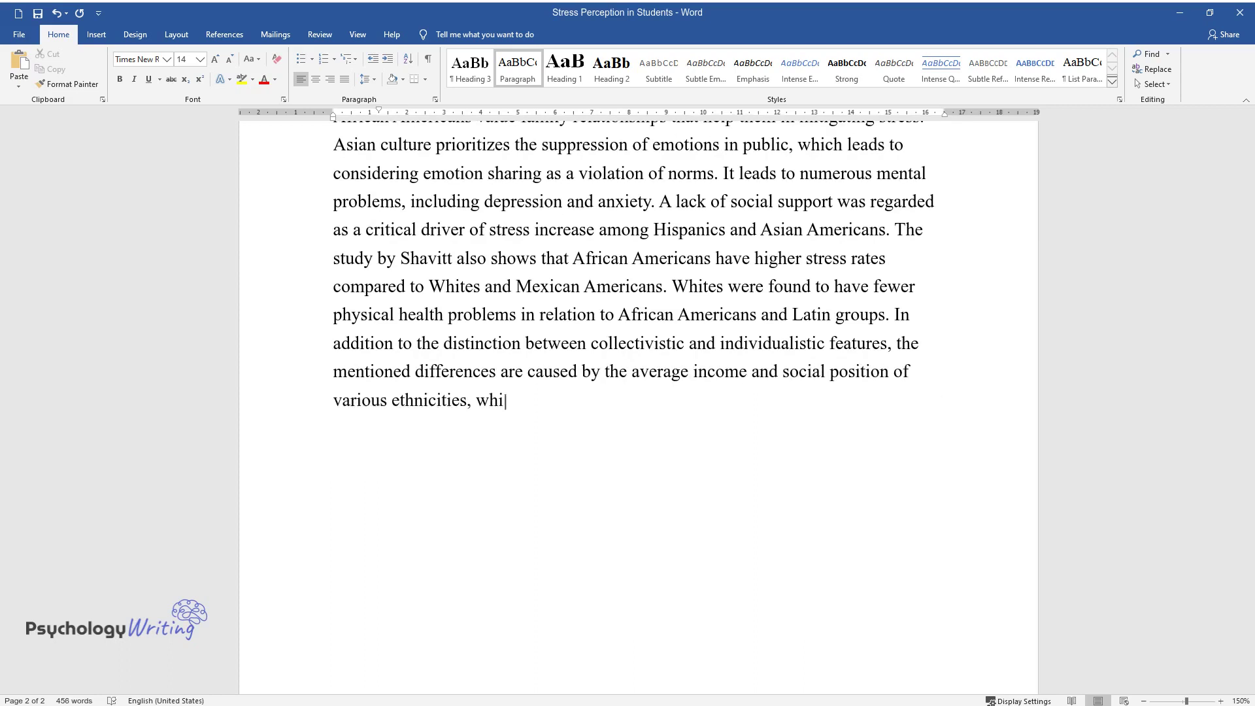
type("ch determine their access to healt")
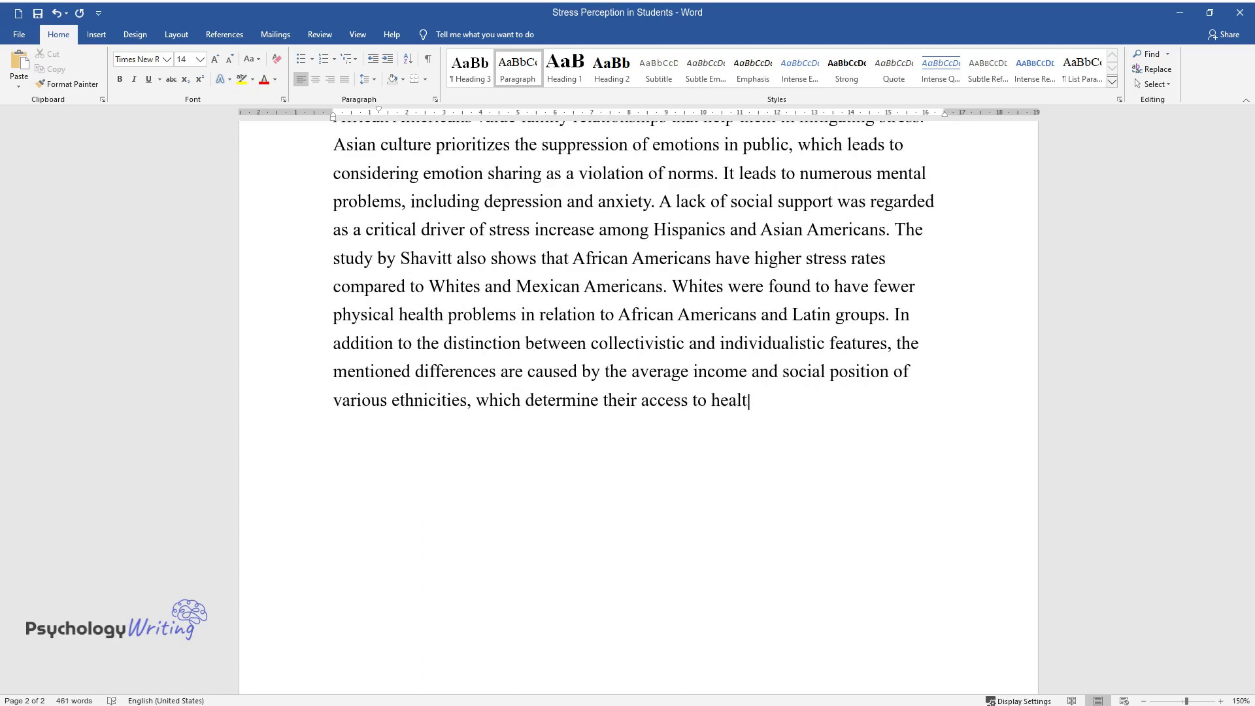
type("hcare services.")
key("Return")
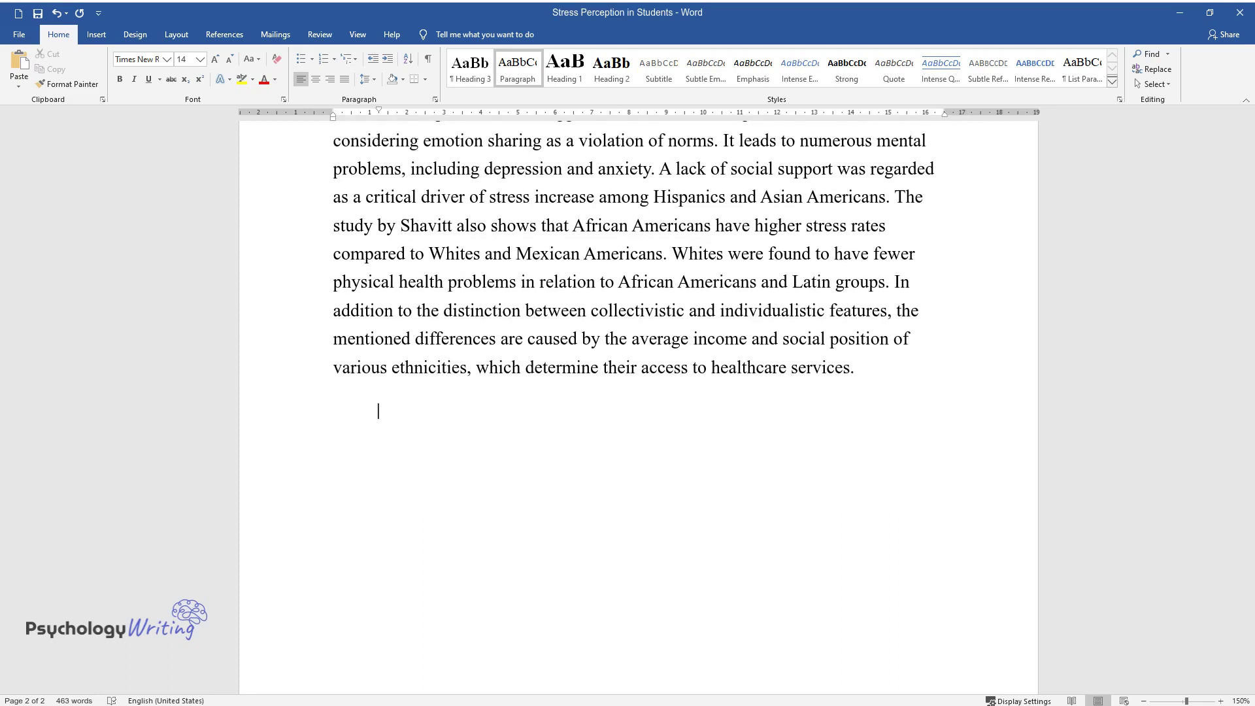
Type the concluding paragraph beginning 'Thus, there is a direct correlation between one's rate of perceived stress…'
type("Thus, there is a direct correlat")
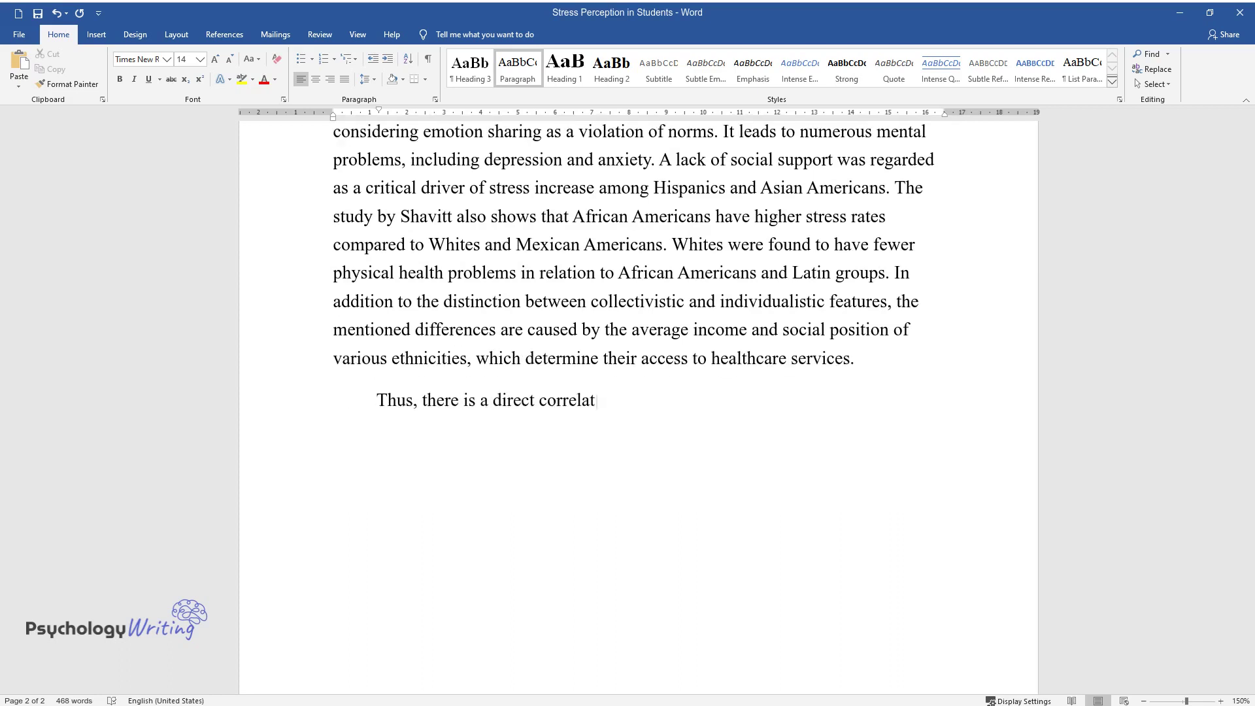
type("ion between one's rate of perceived stress and his or her m")
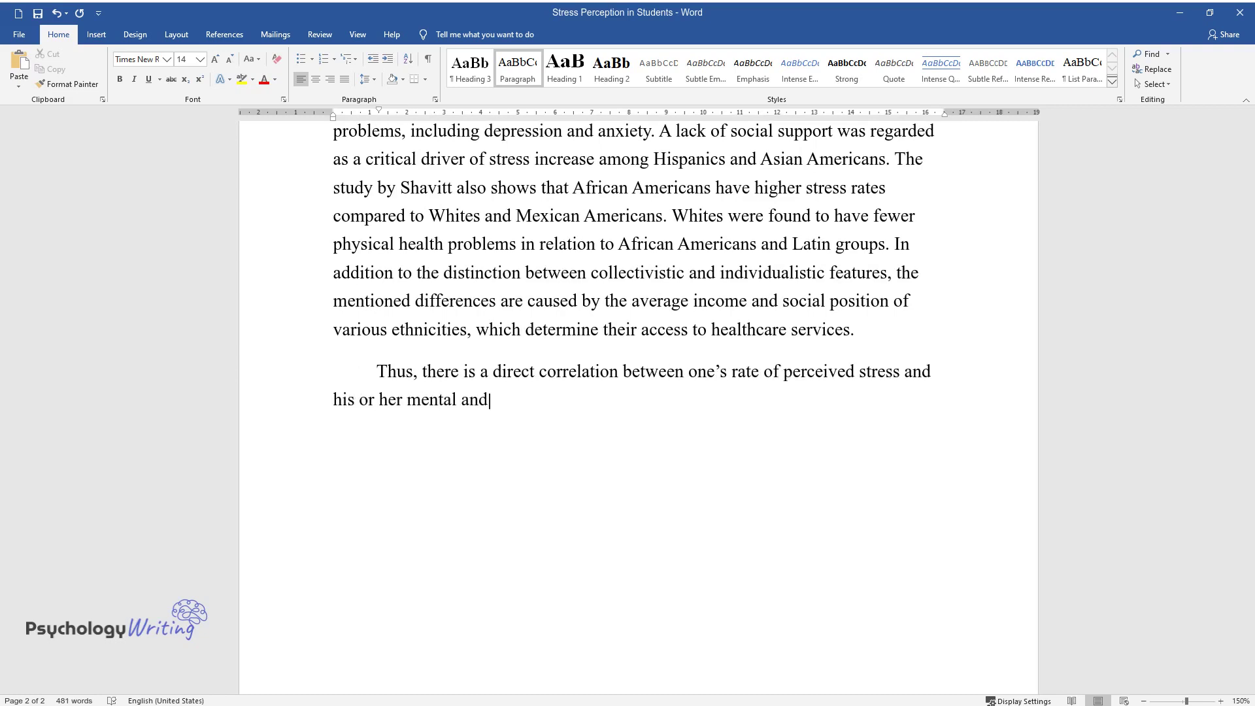
type("ental and physical health. Among the key fa")
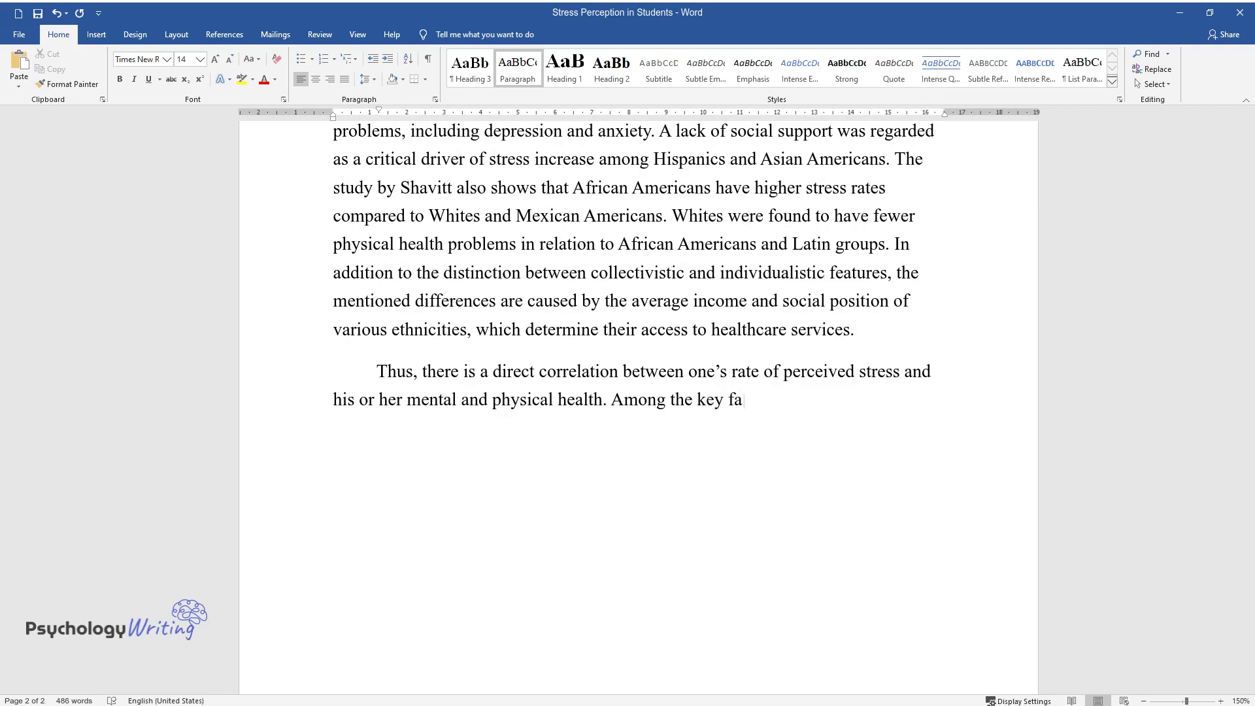
type("ctors that identify perceived str")
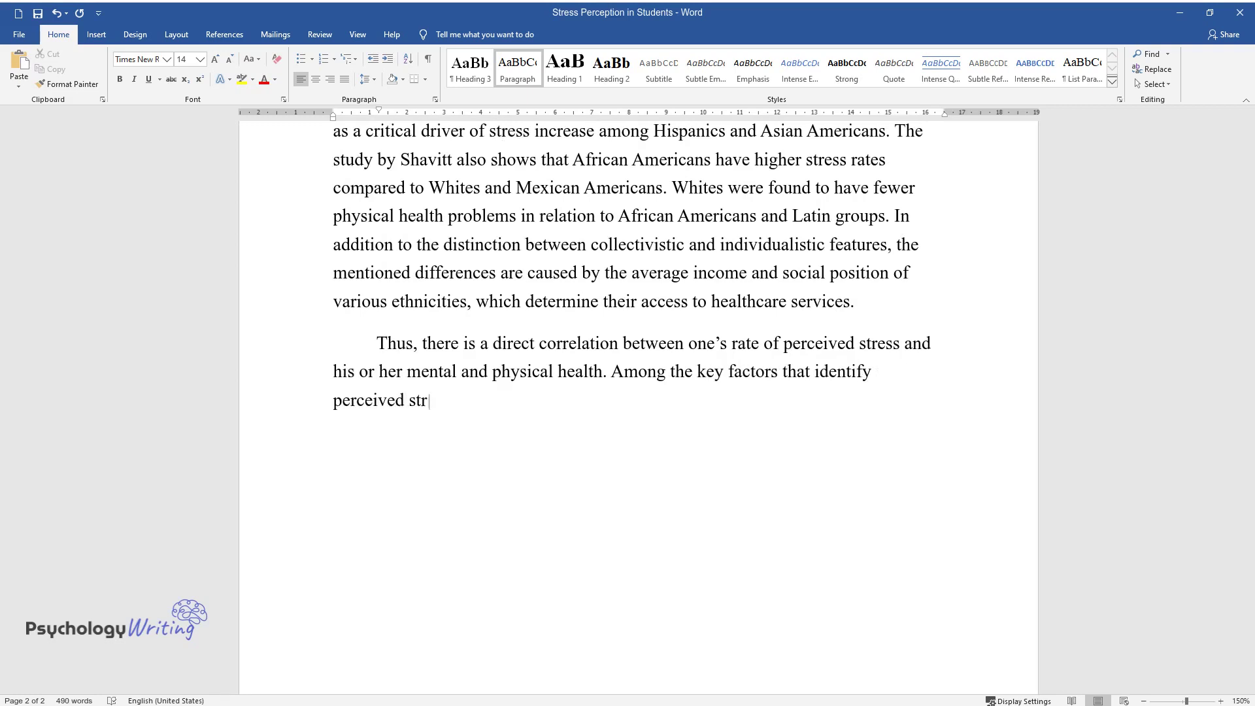
type("ess across the cultures, there is ")
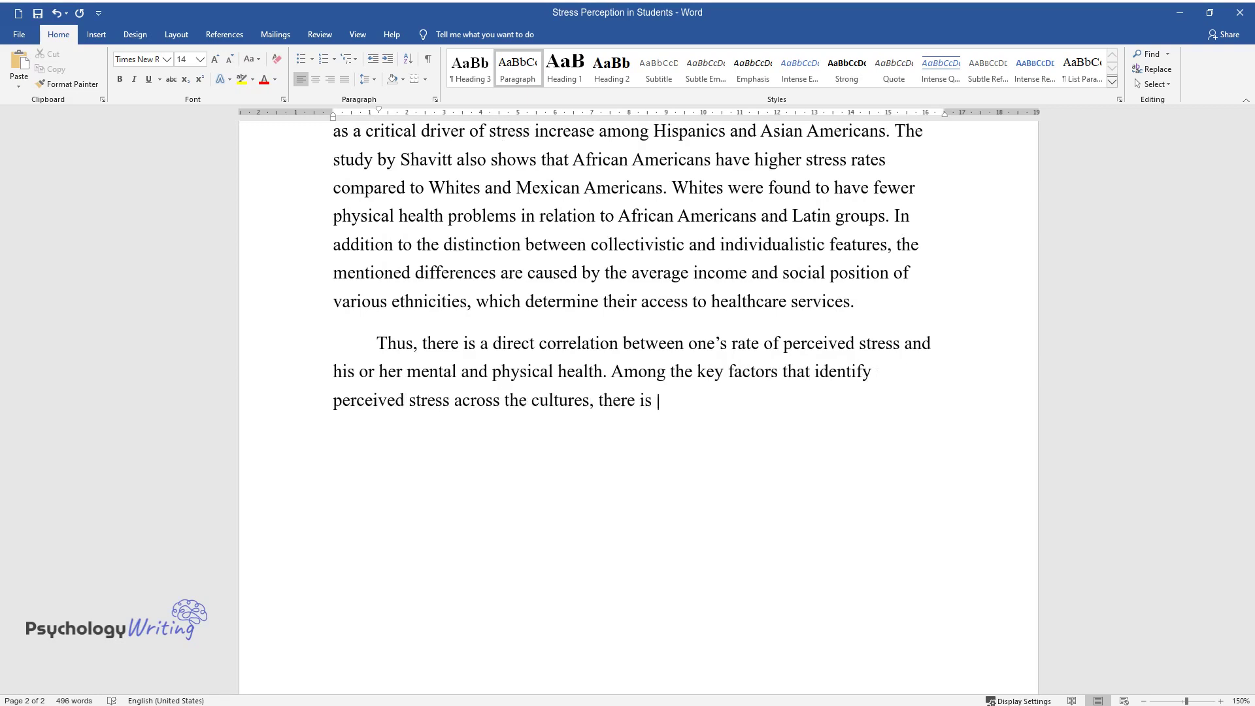
type("social support, self-identificatio")
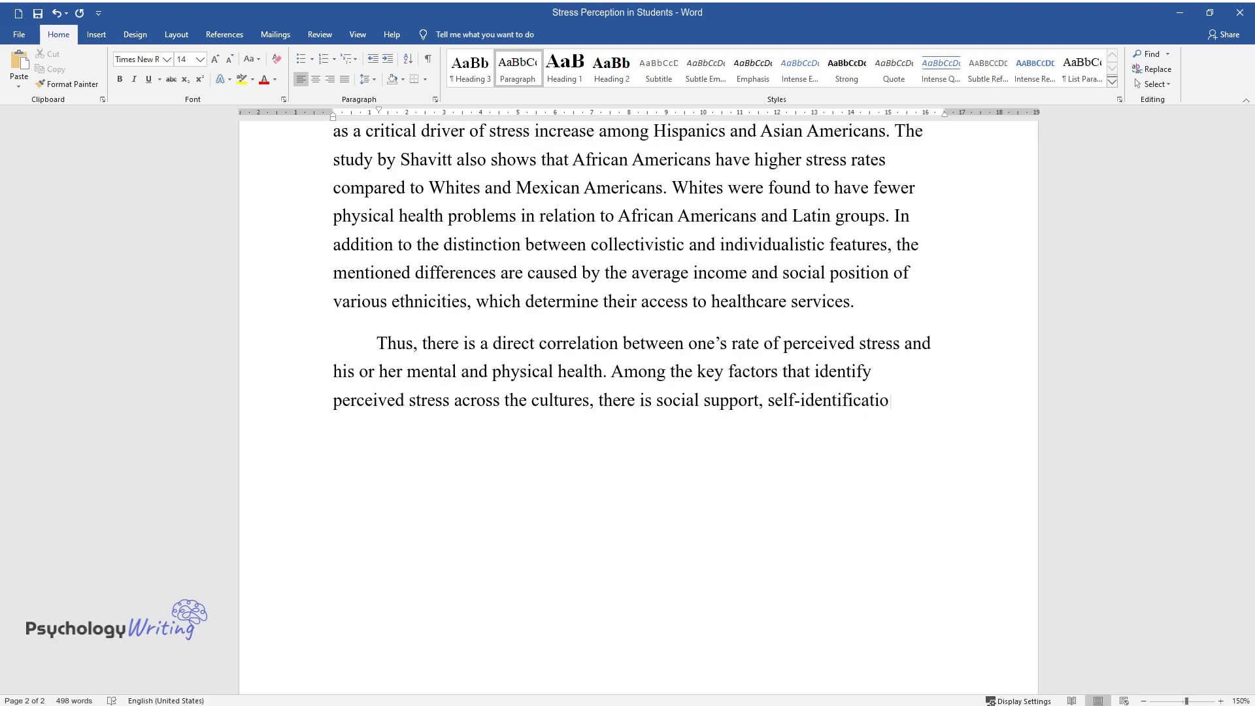
type("n, social and financial problems, ")
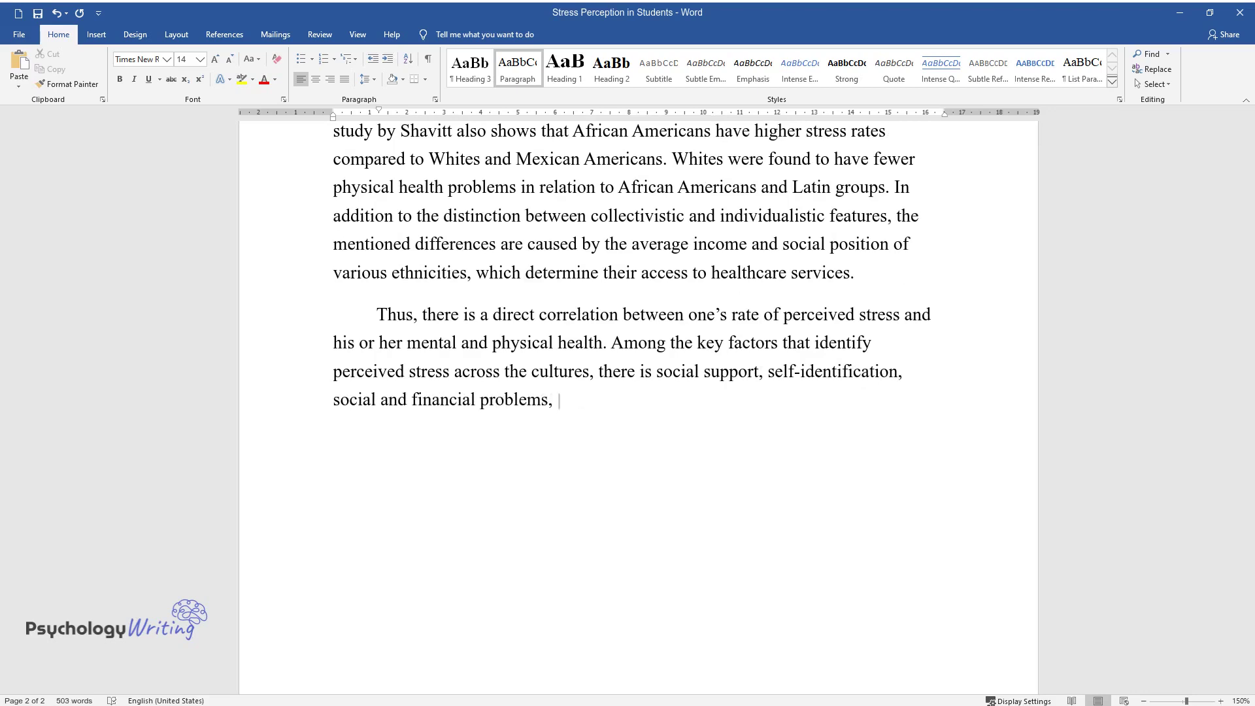
type("and access to health care. A simil")
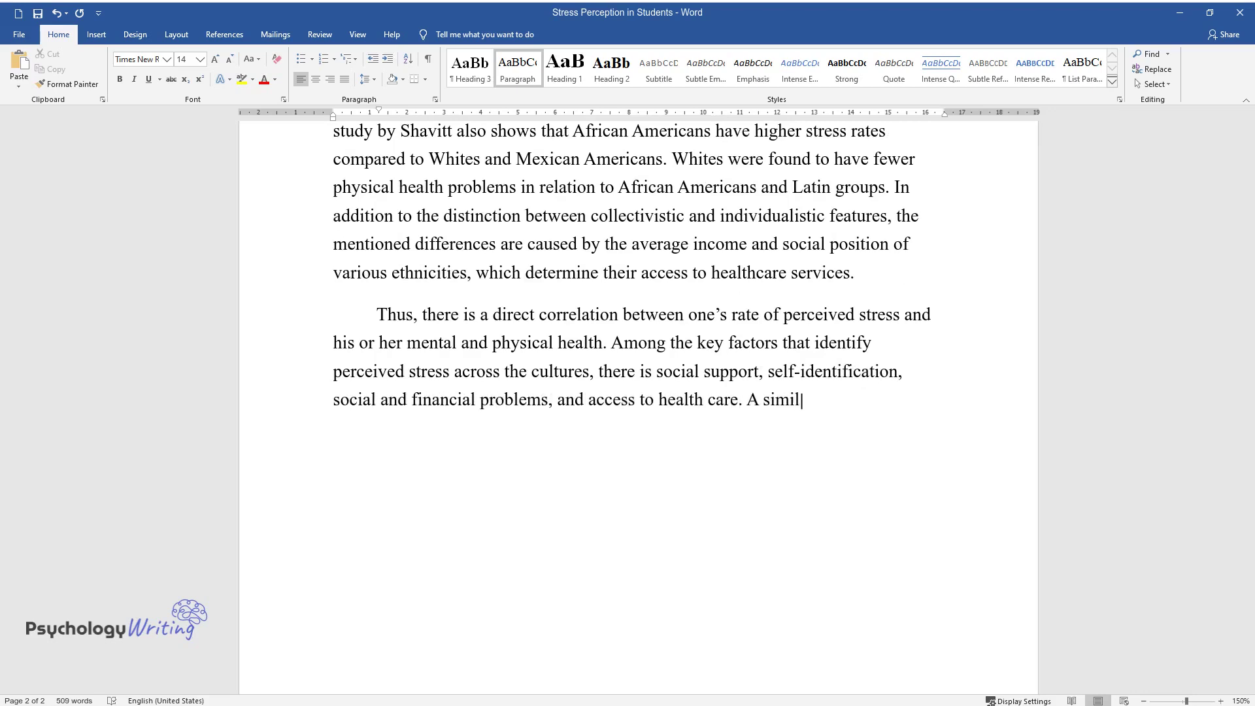
type("ar trend is that regardless of cul")
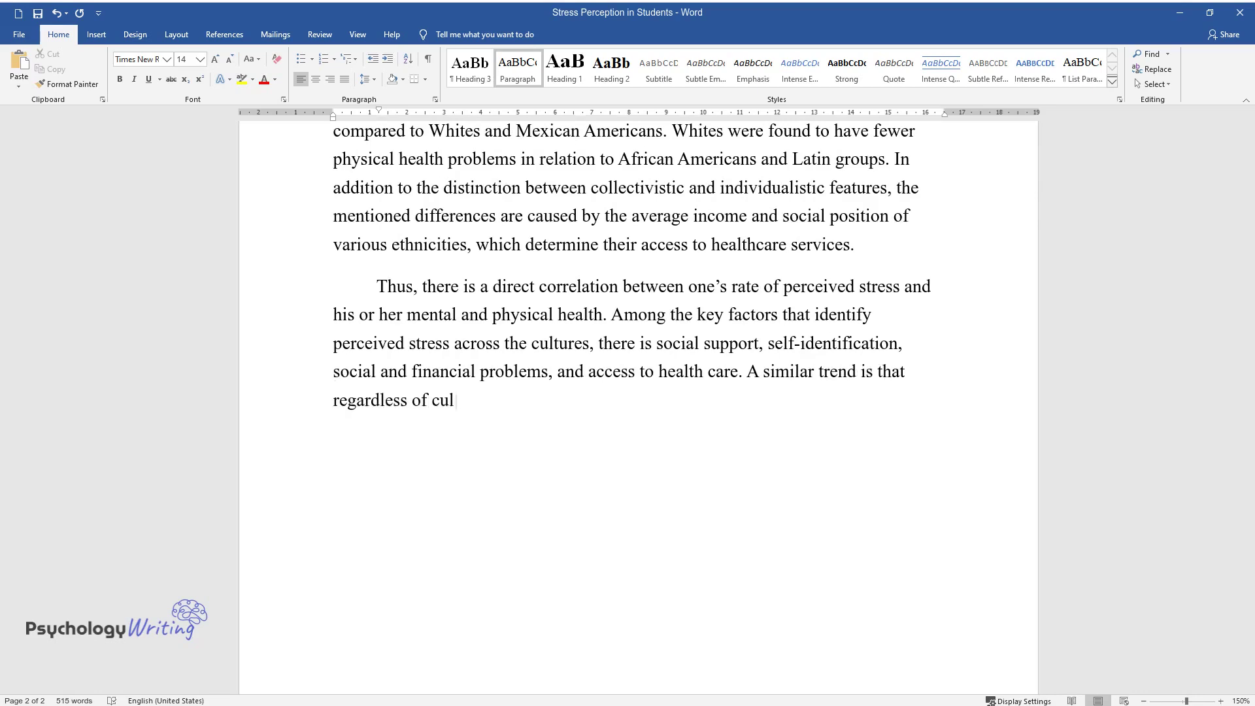
type("tural background, stress increase")
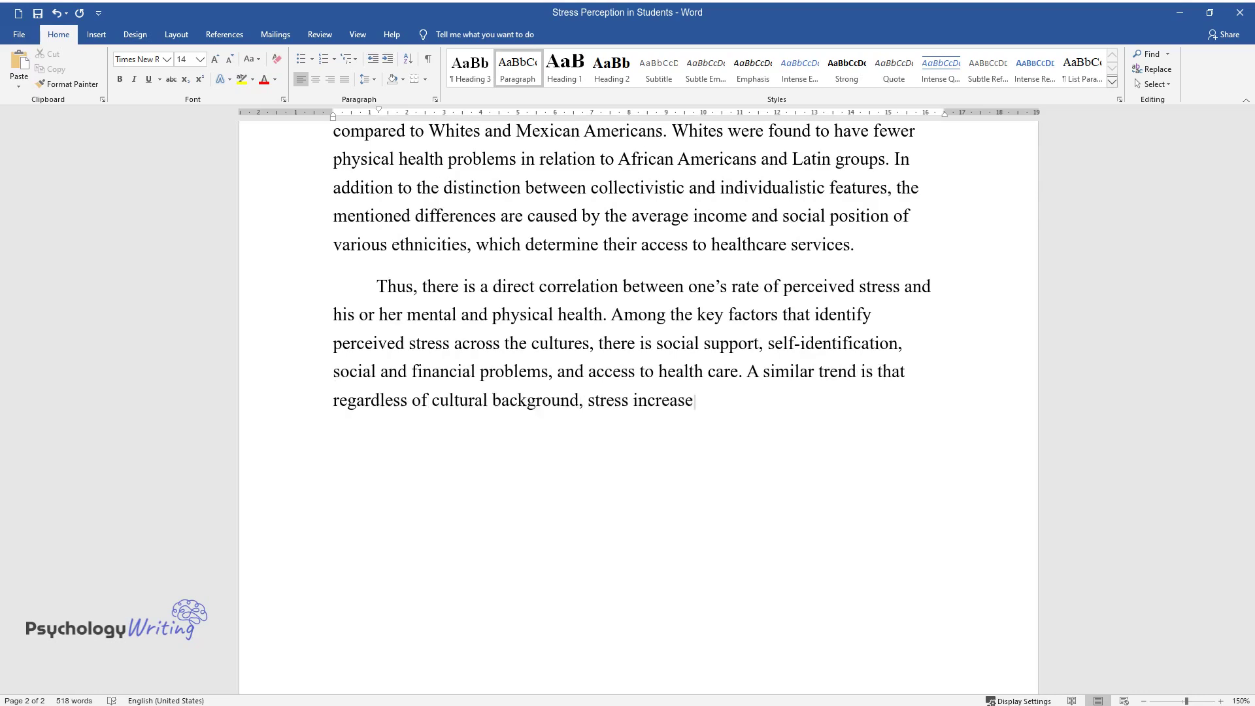
type("s the risk of developing a range of diseases. Theref")
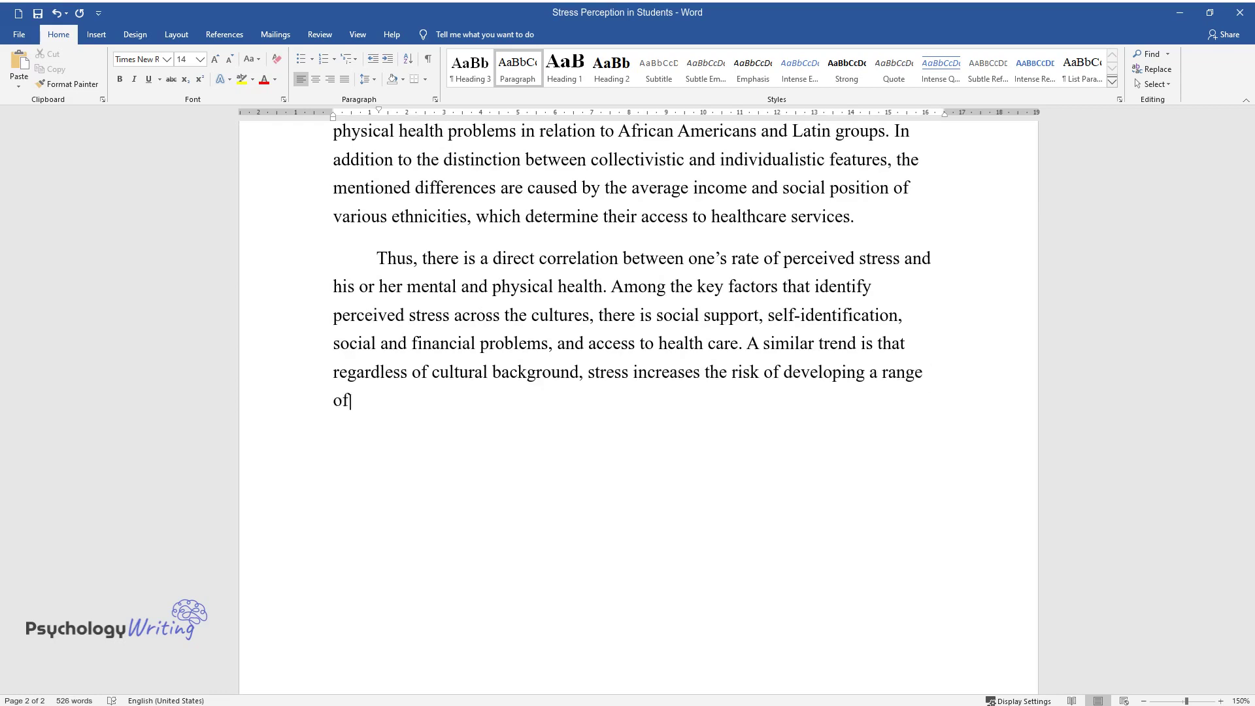
type("ore, it is possi")
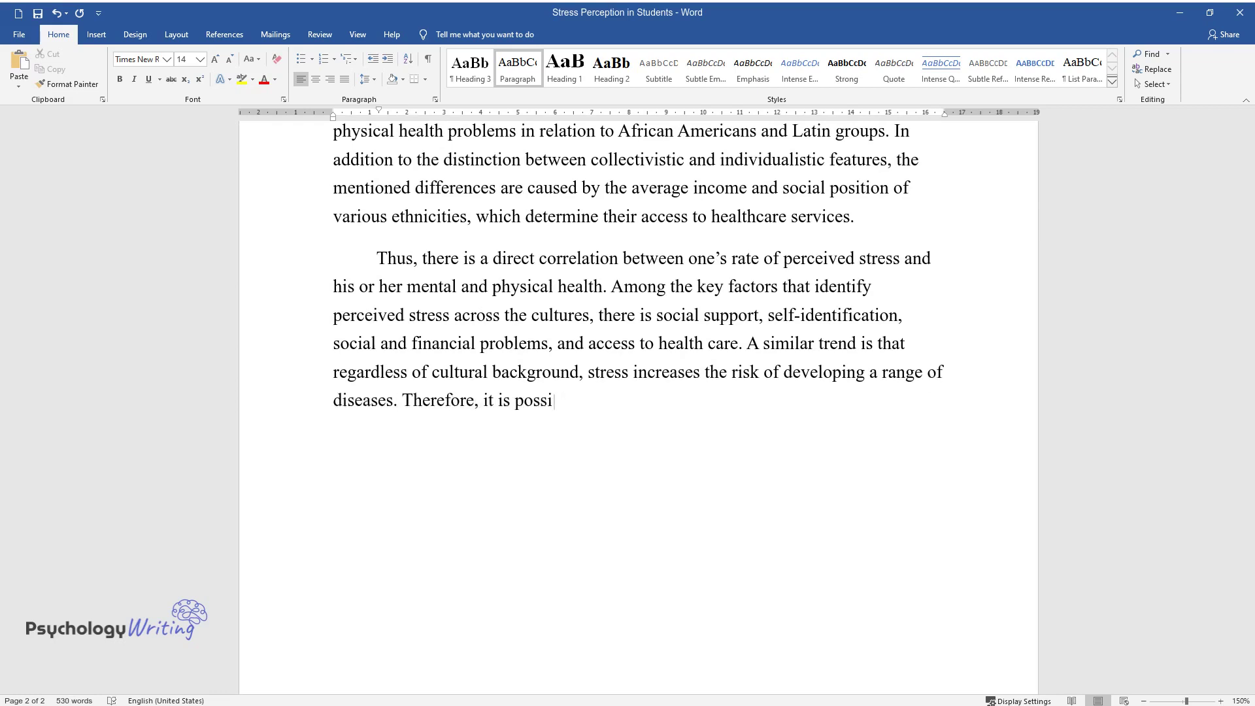
type("ble to suggest that it is importan")
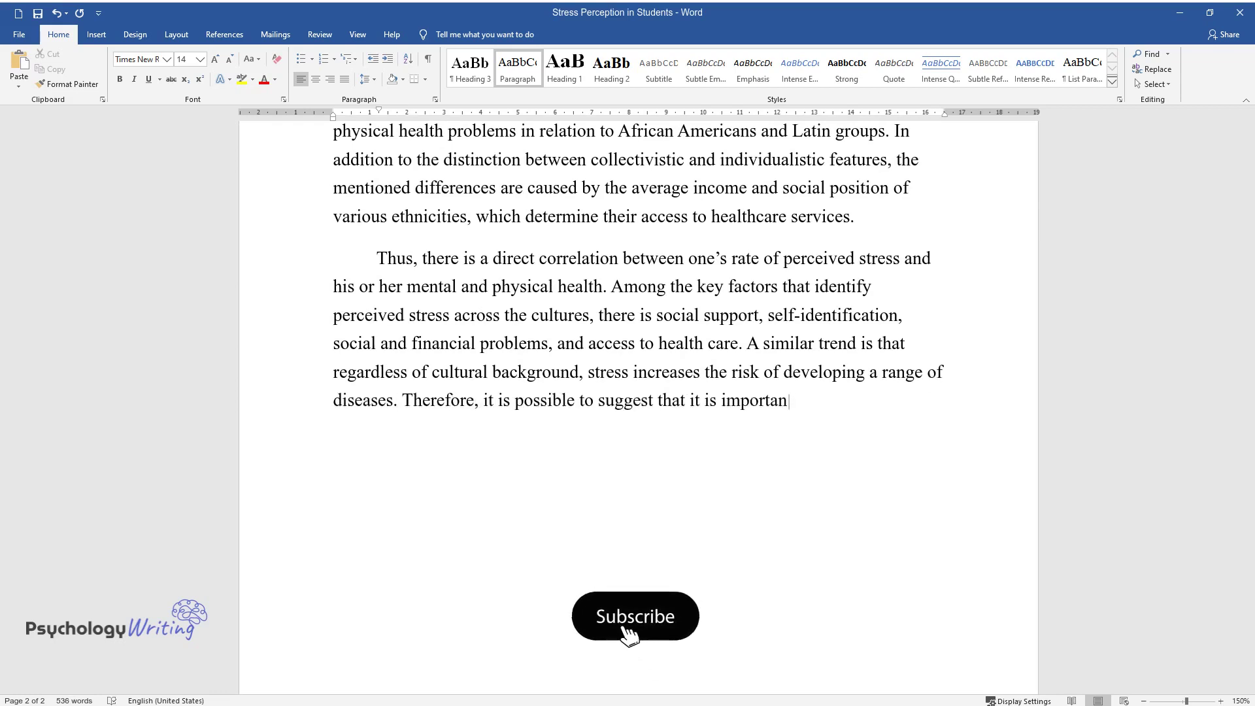
type("t to communicate the role of stres")
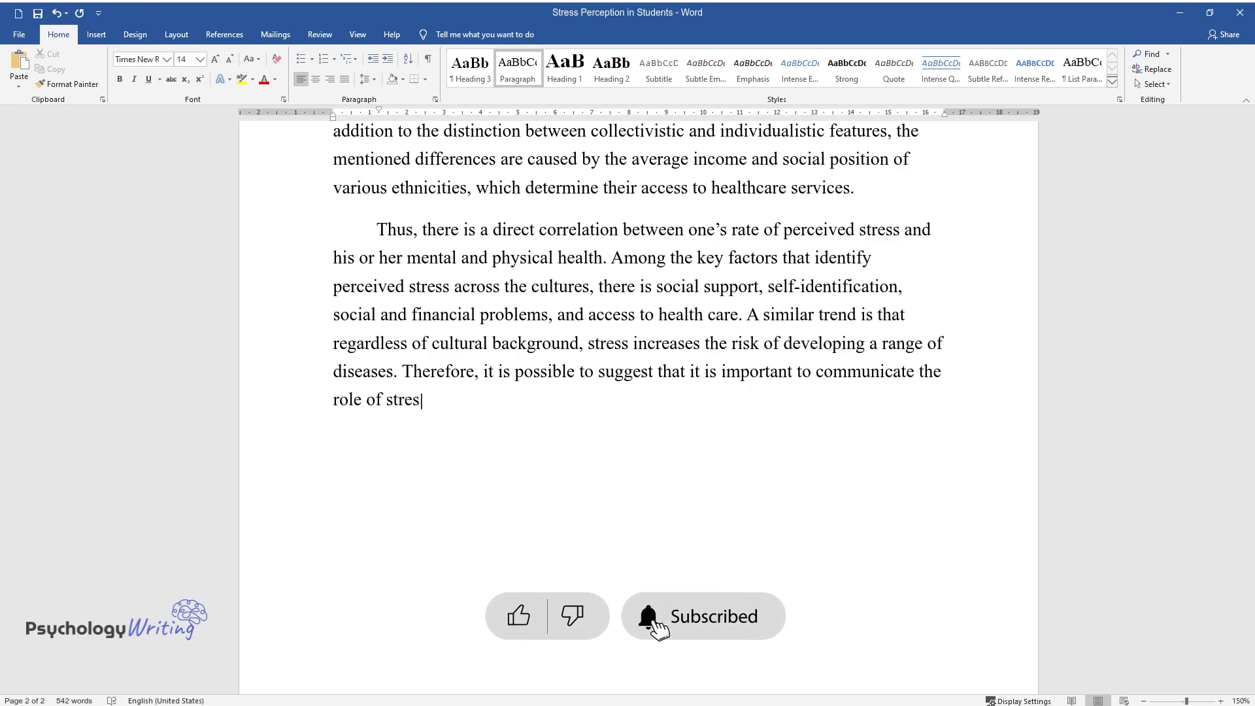
type("s-coping strategies across cultural")
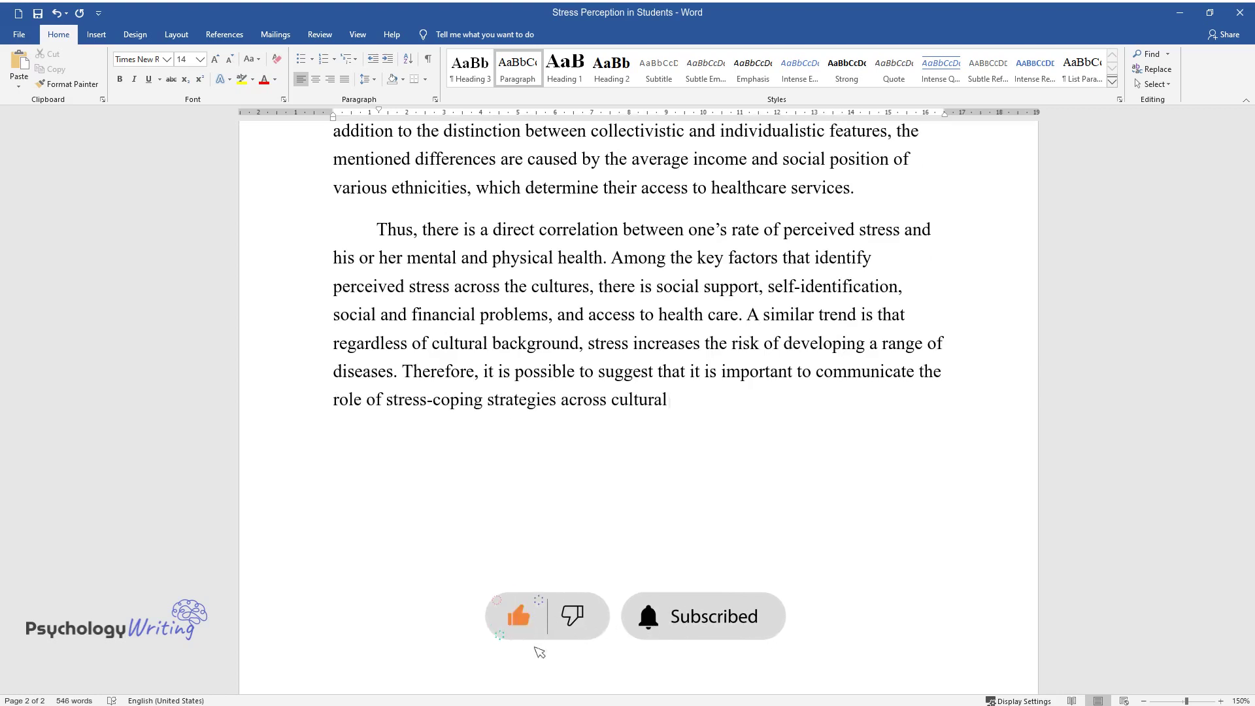
type(" boundaries to prevent many complications")
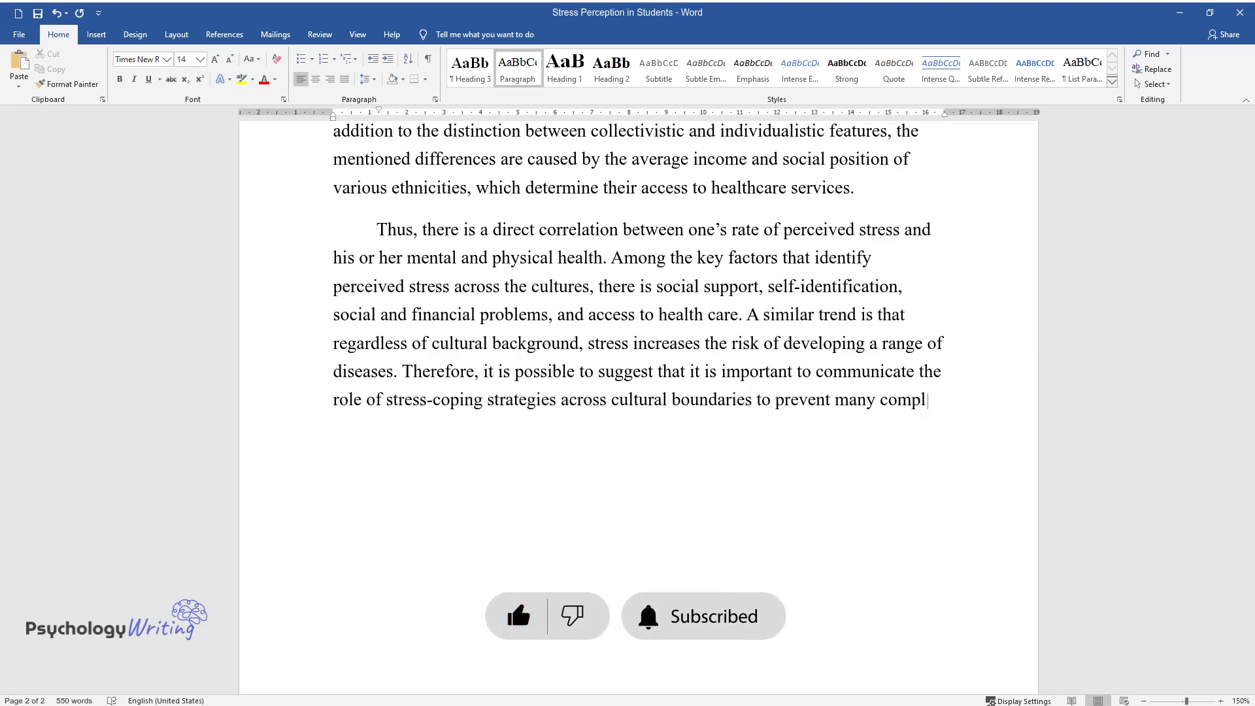